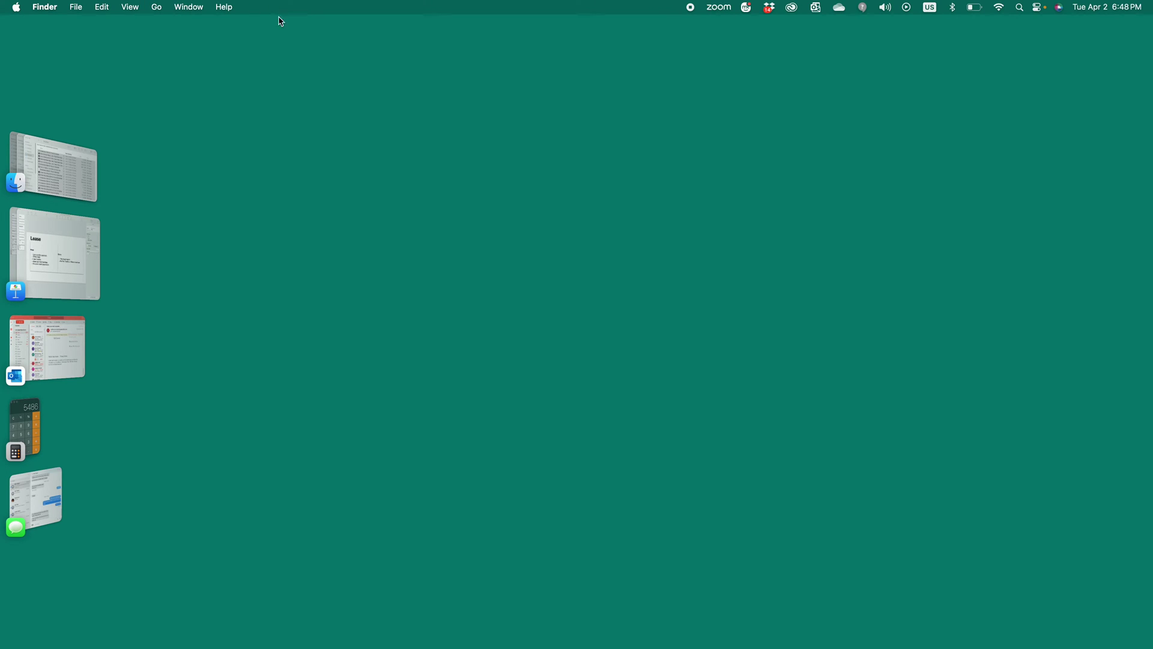
Step: Create a new blank workbook from the File menu
key(super+Tab)
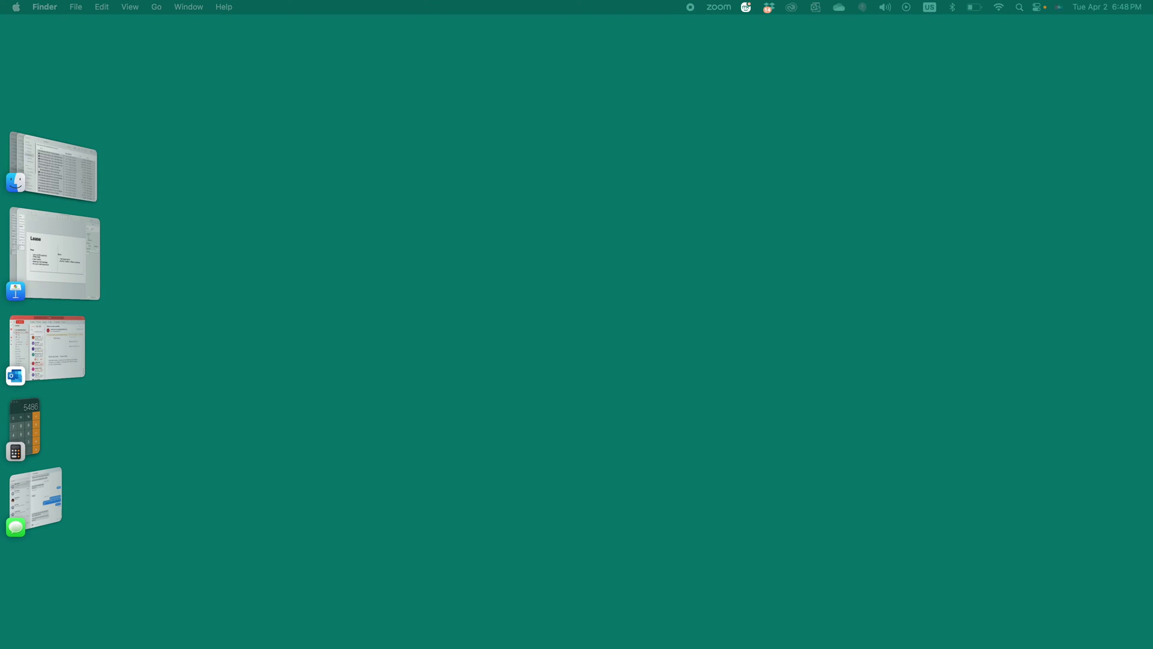
click(70, 41)
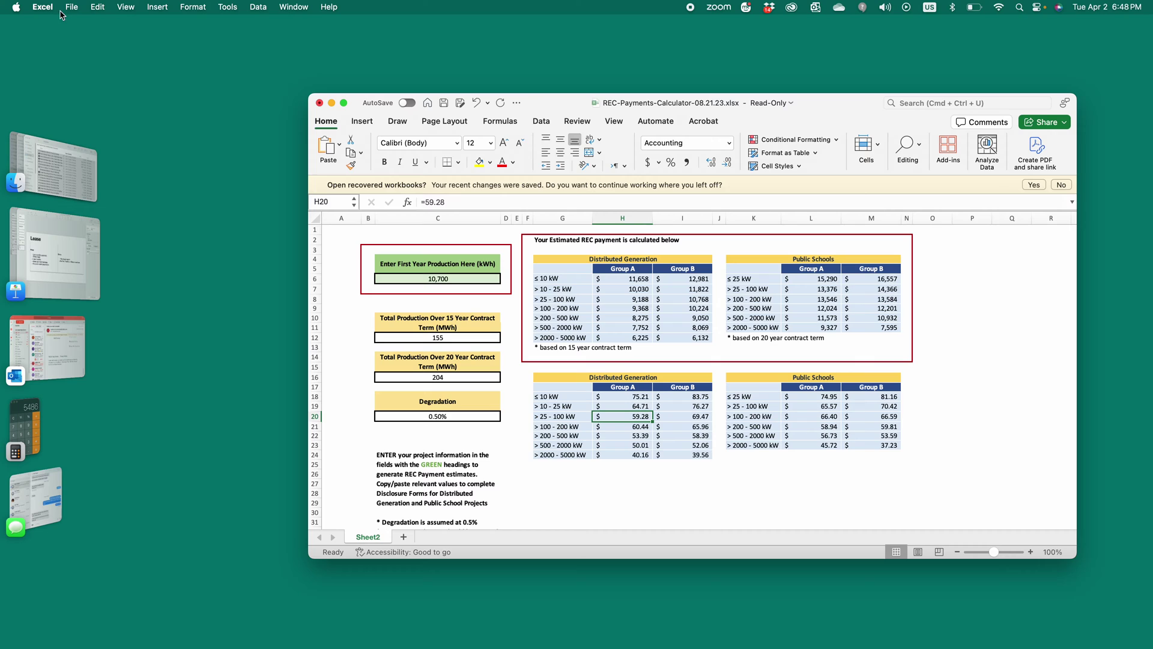
click(67, 7)
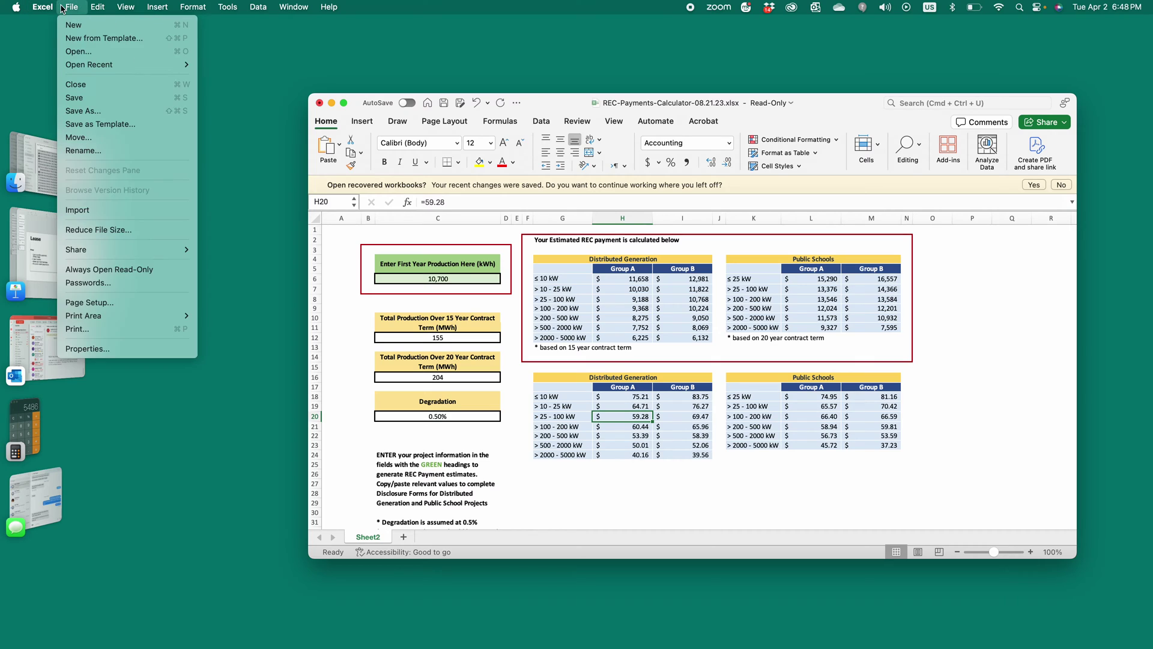
click(88, 26)
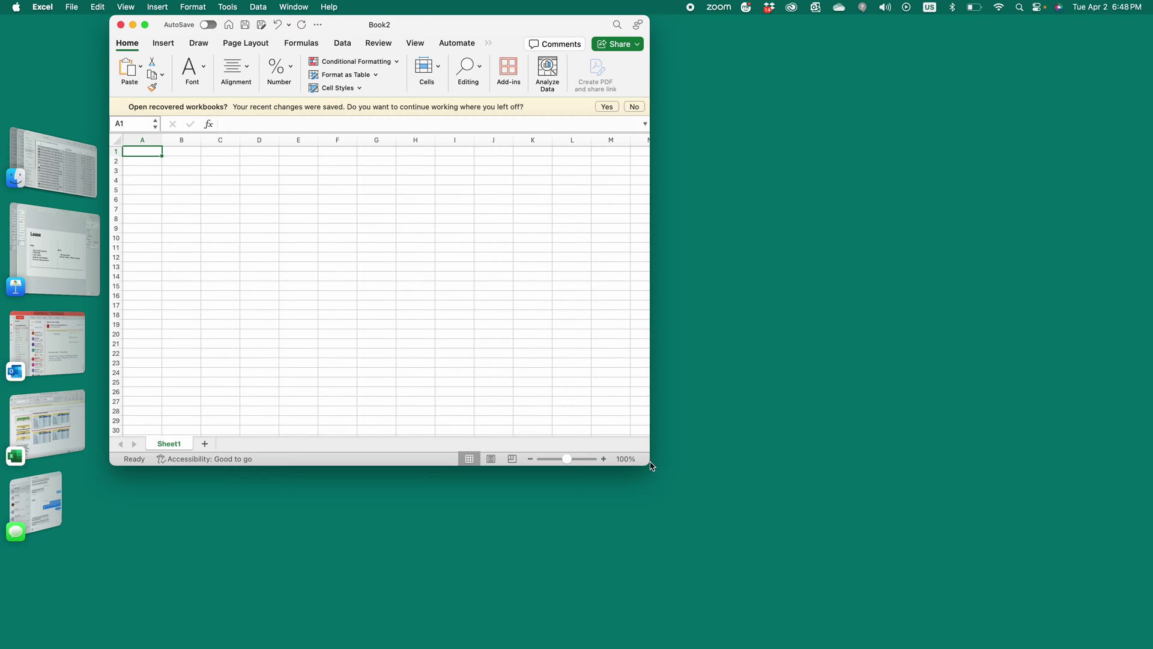
Step: Enlarge the Book2 window and make it the active workbook again
drag(650, 466, 1048, 647)
drag(1019, 587, 994, 562)
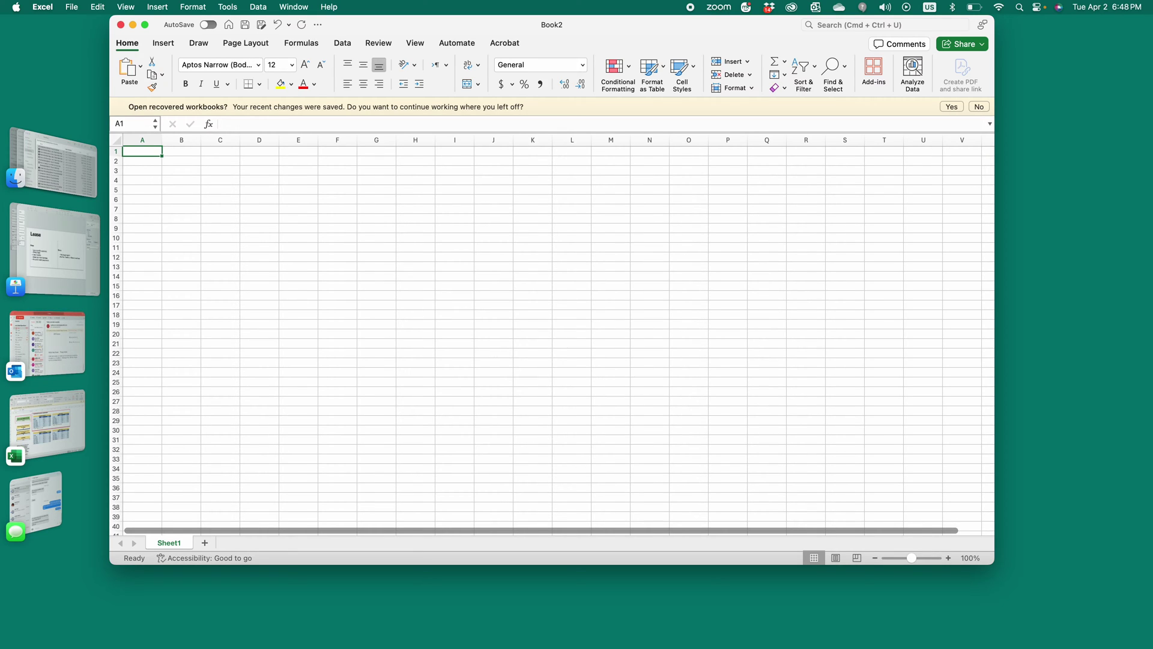
key(super+Tab)
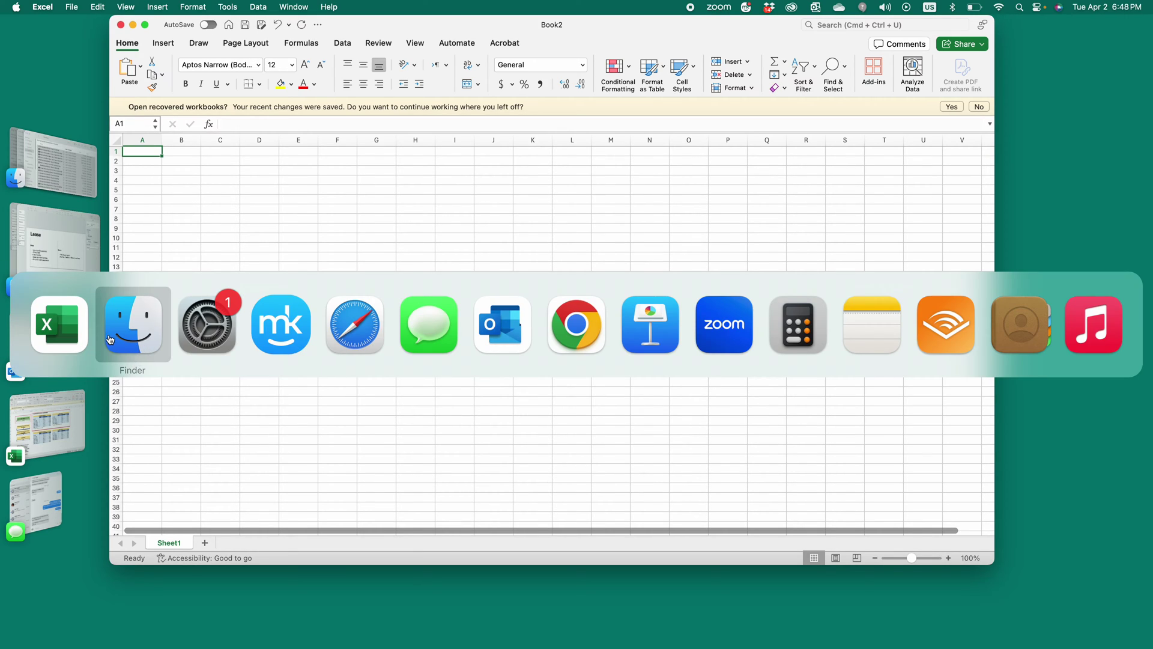
click(347, 332)
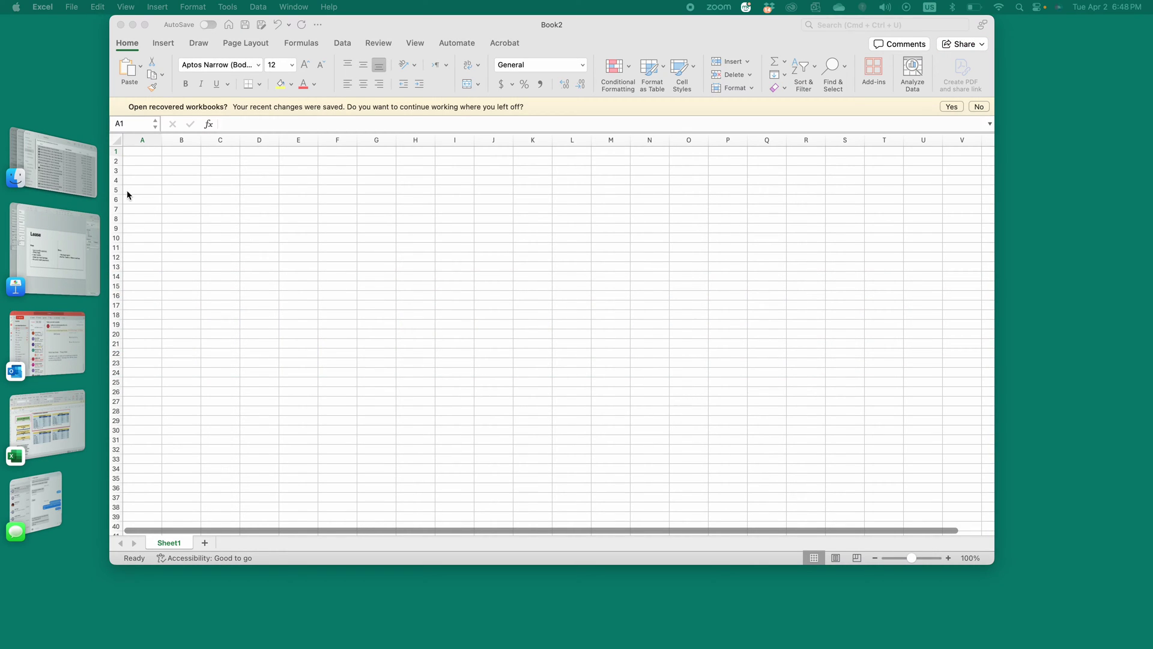
click(260, 178)
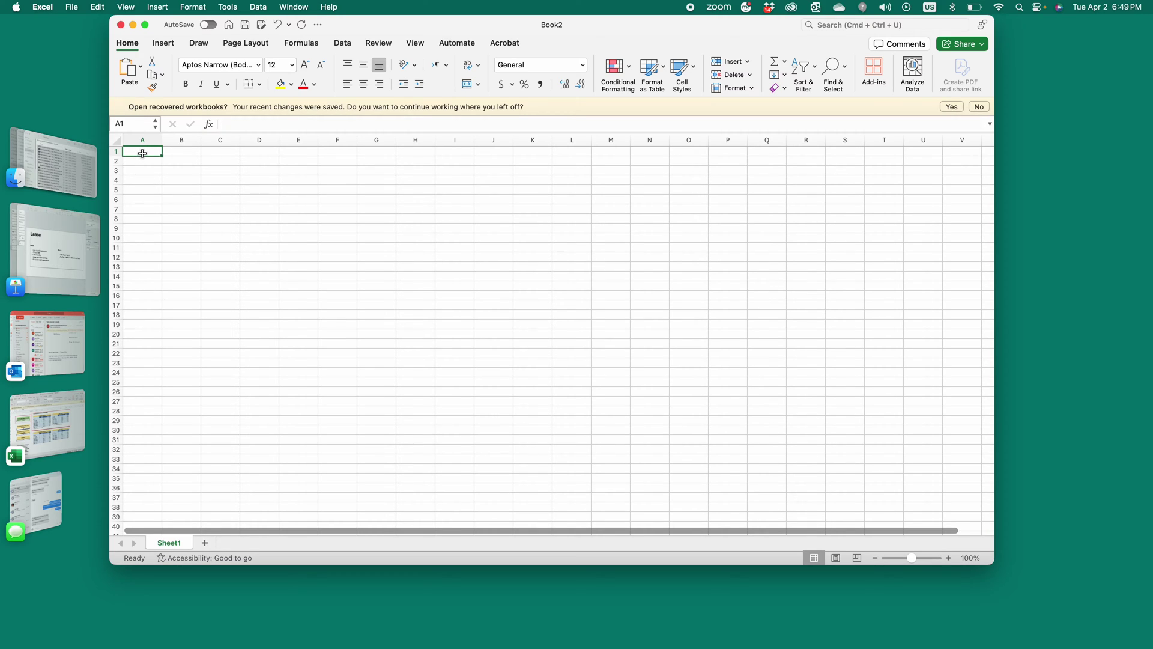
Step: Label A1 'Instructor' and A2 'Course Title'
text(Instructor)
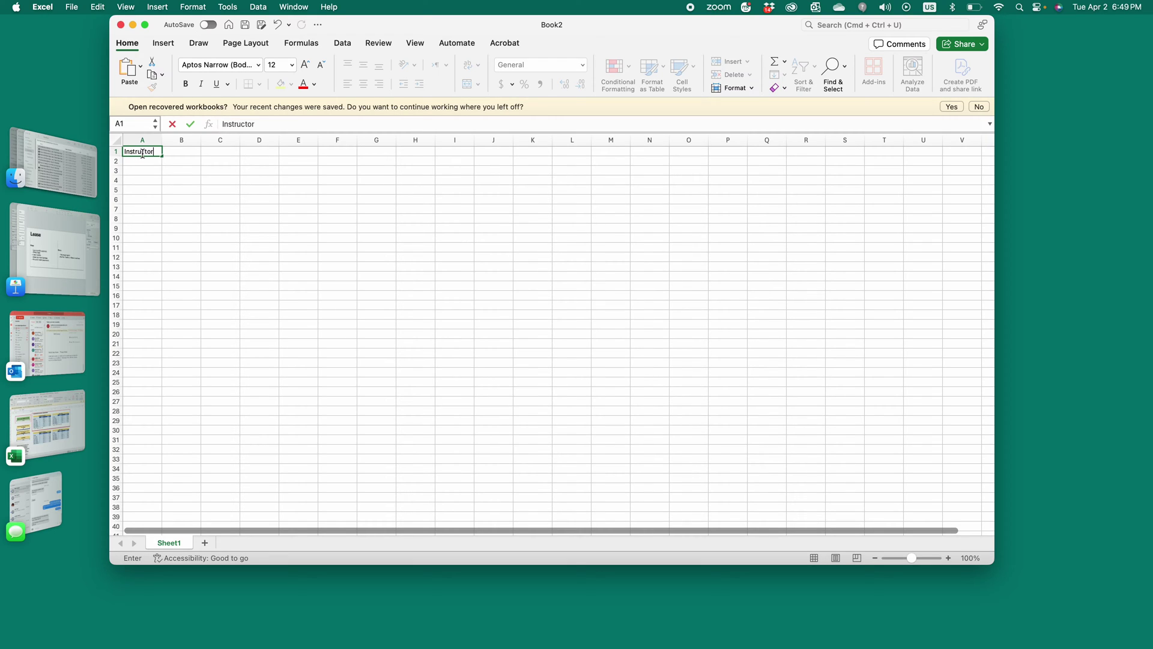
key(Return)
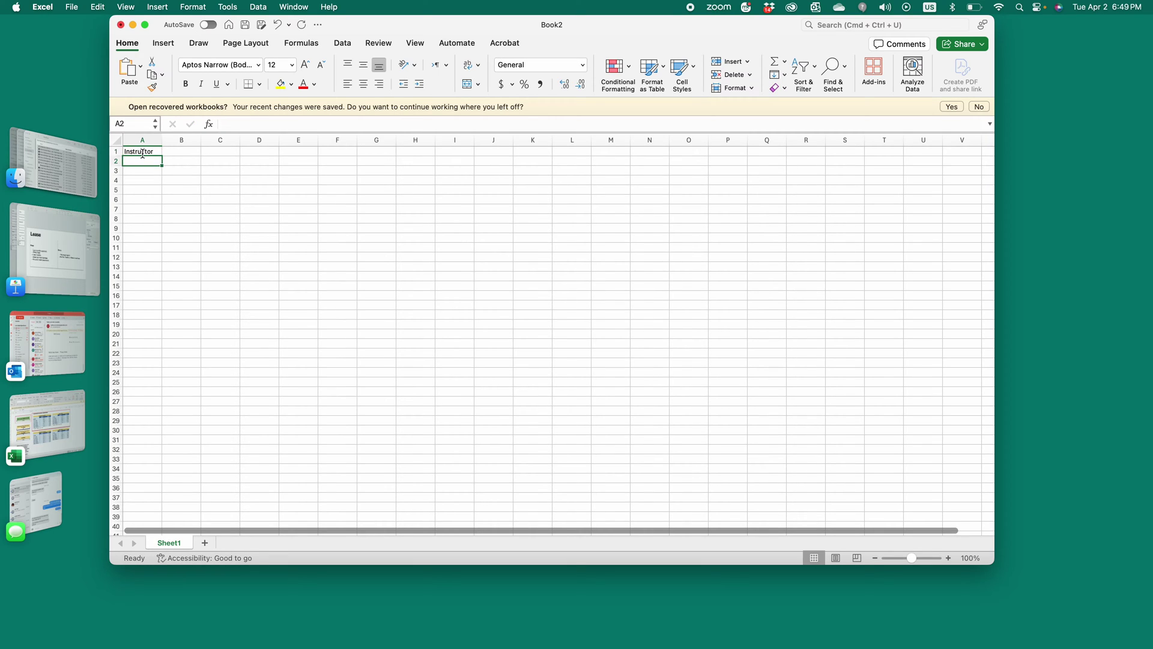
text(Cour)
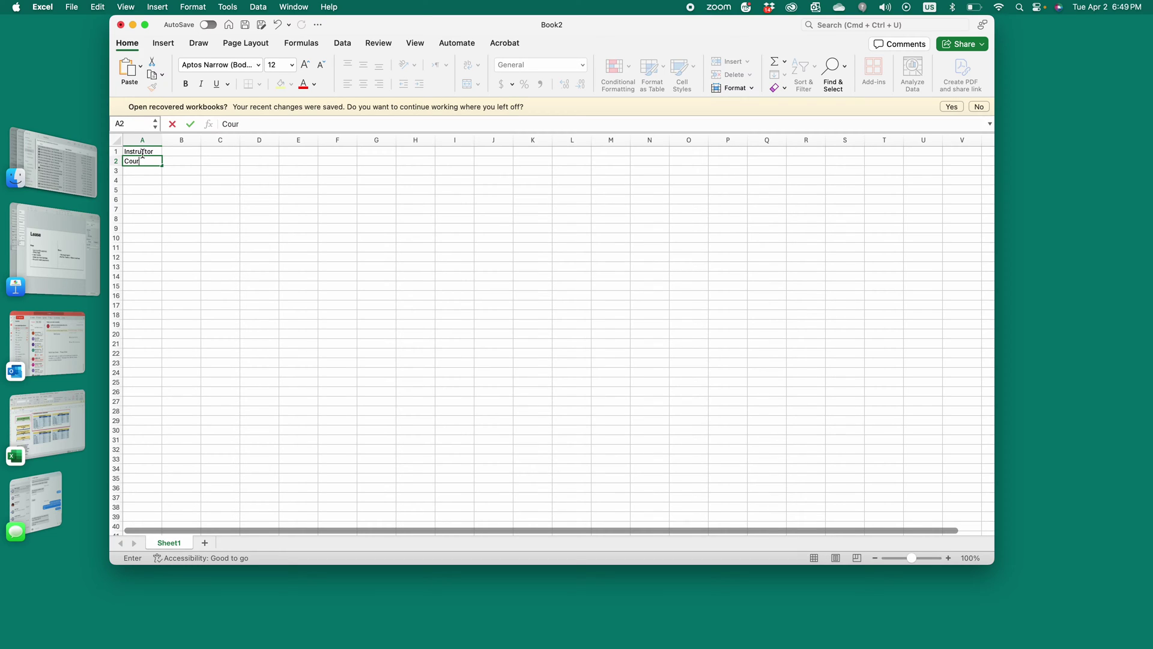
text(se Title)
Step: Enter the instructor's name in B1 and 'Excel' in B2
click(179, 150)
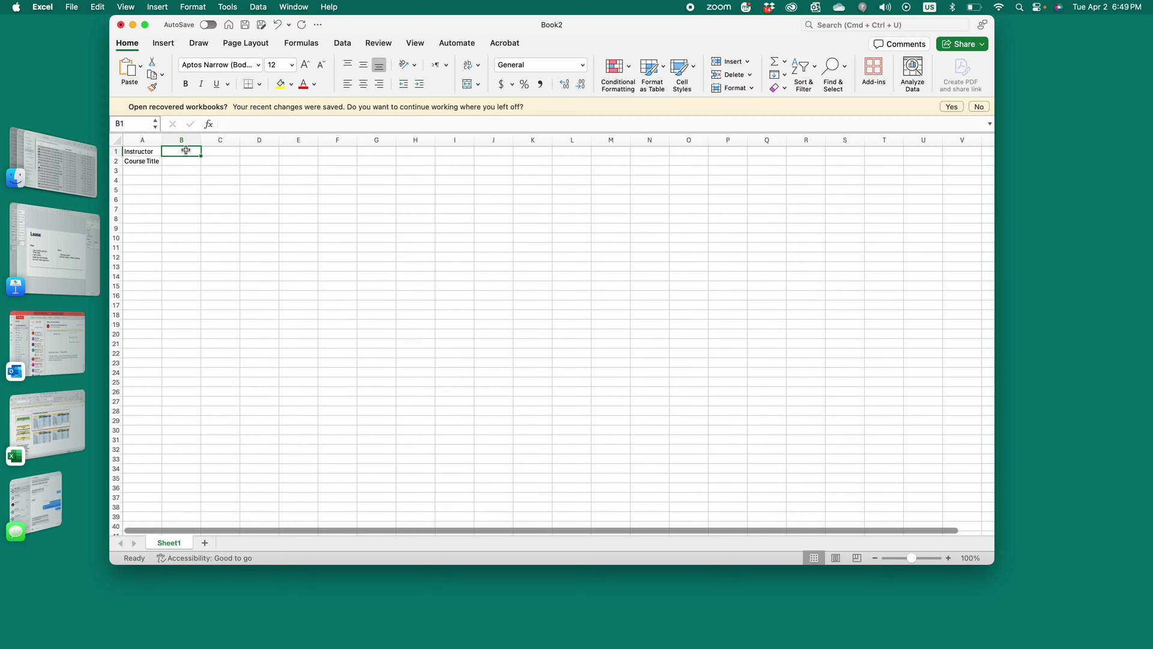
text(Curt)
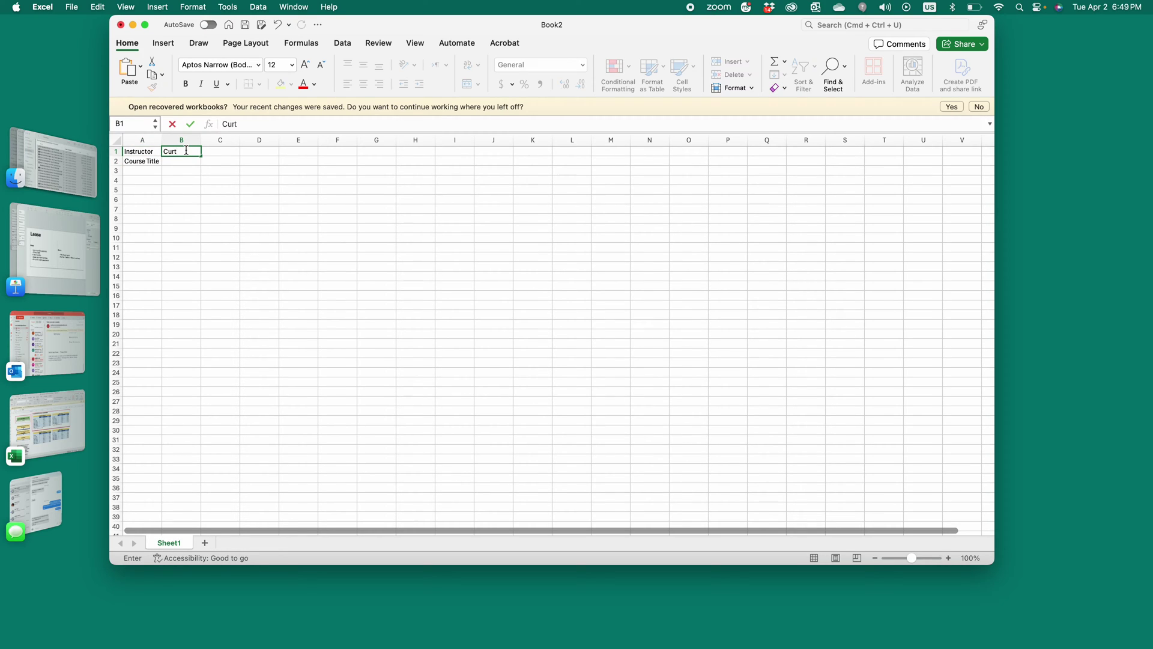
key(Return)
text(Excel)
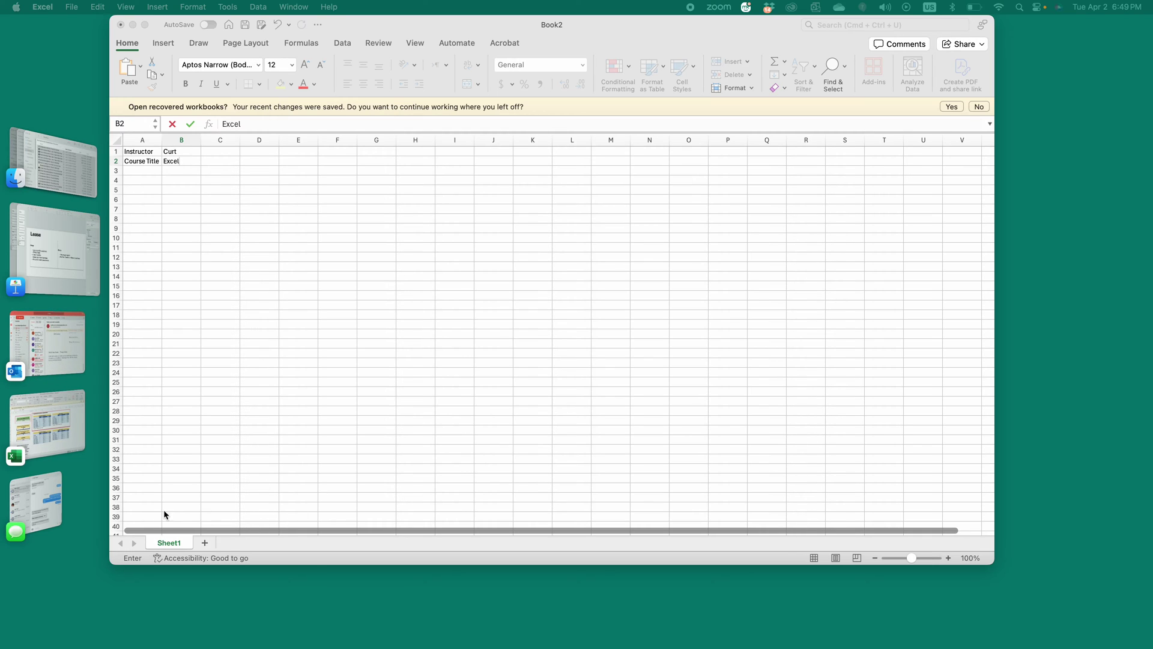
click(176, 556)
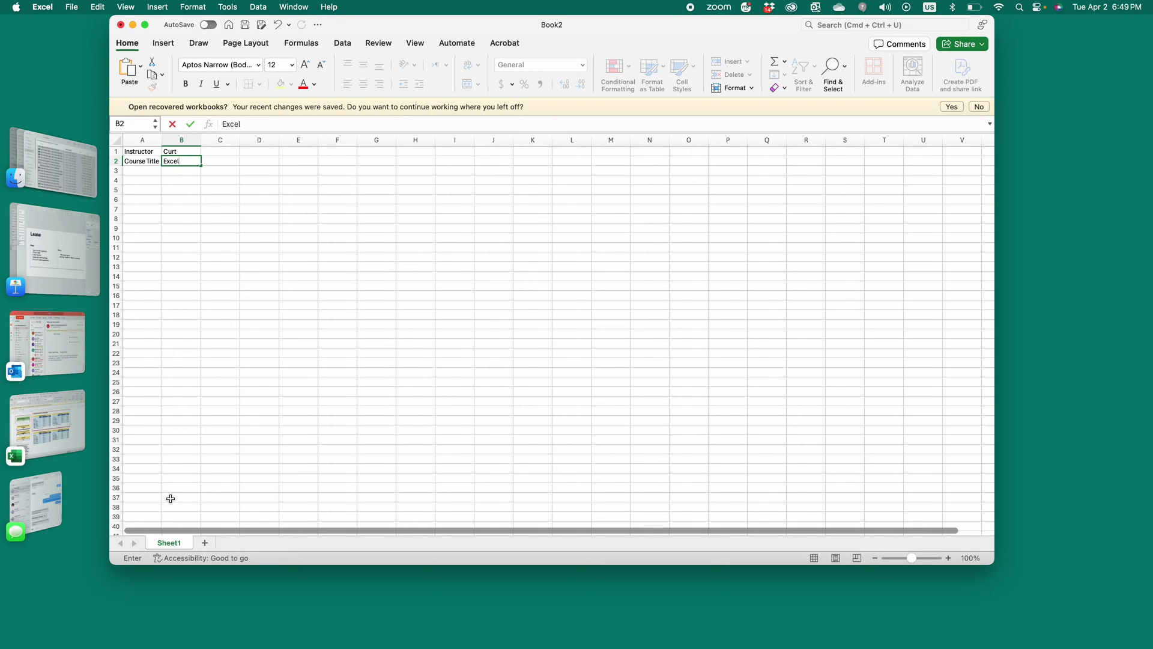
Step: Rename the Sheet1 tab to 'Excel Class'
click(179, 545)
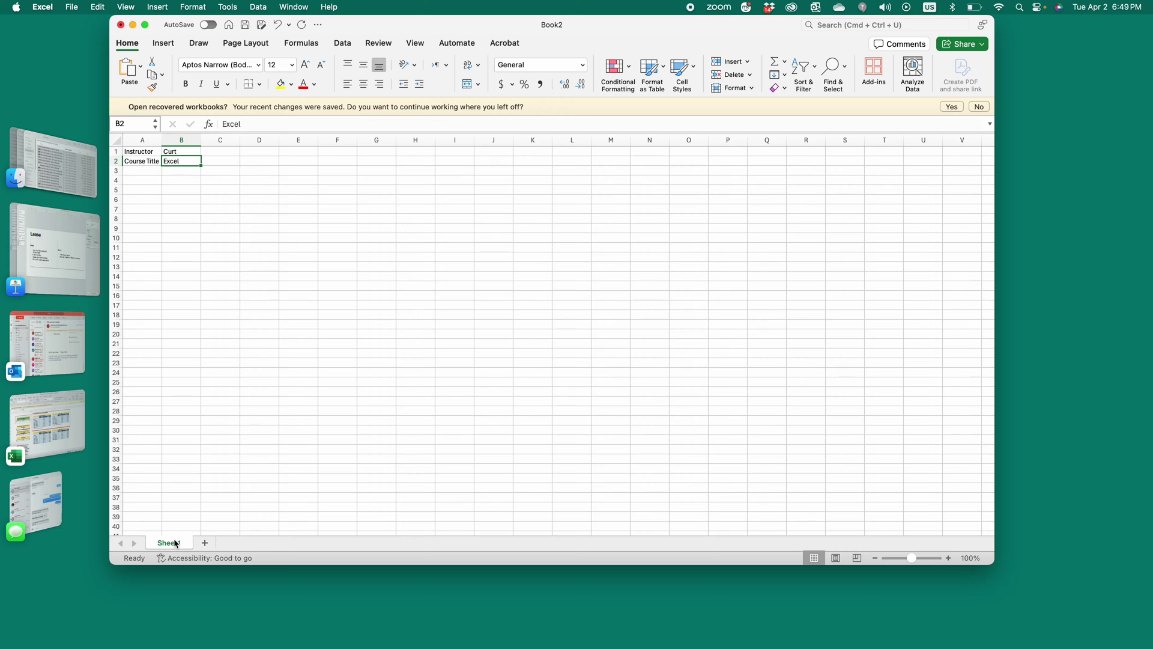
right_click(178, 548)
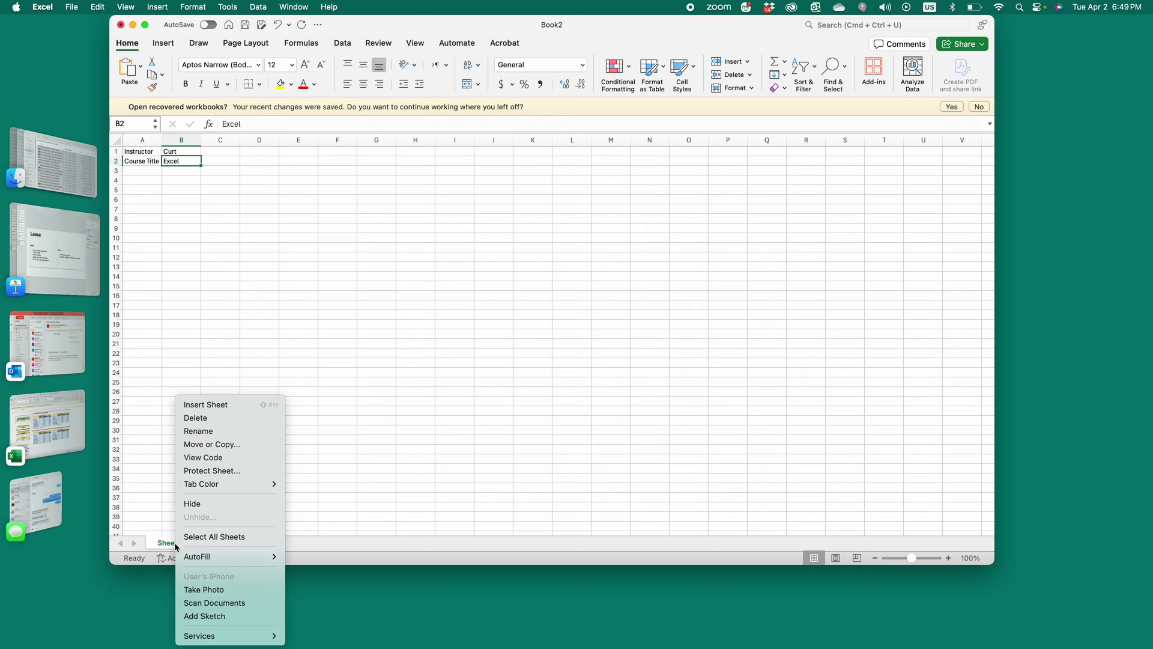
click(215, 432)
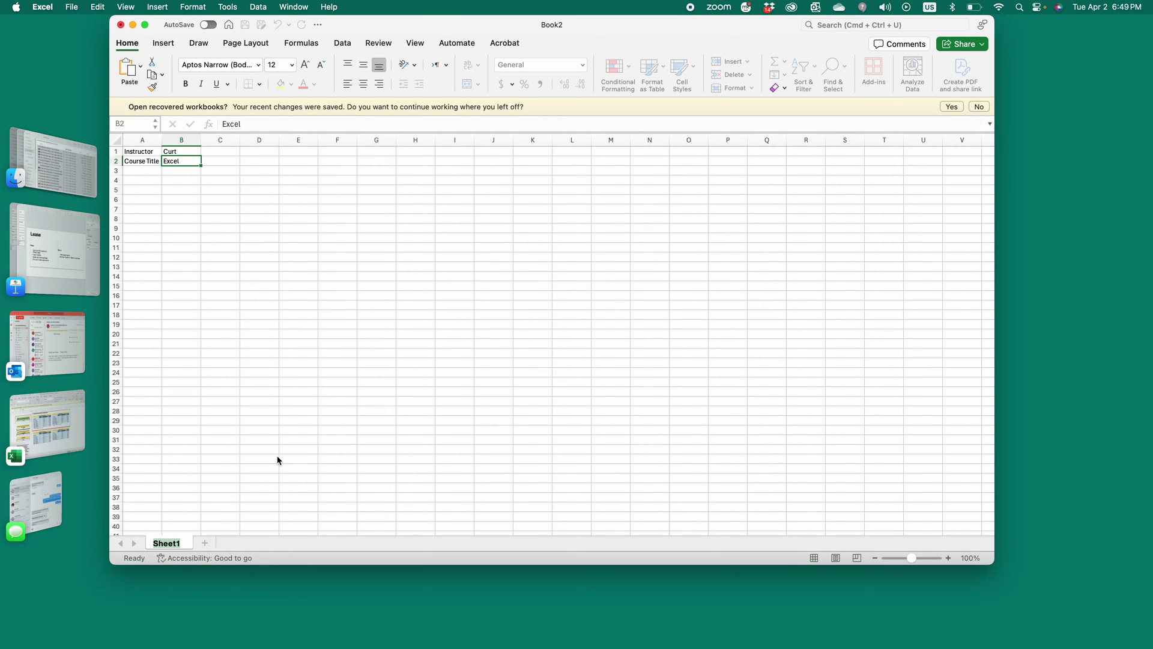
text(Exca)
text(l C)
text(lass)
click(270, 336)
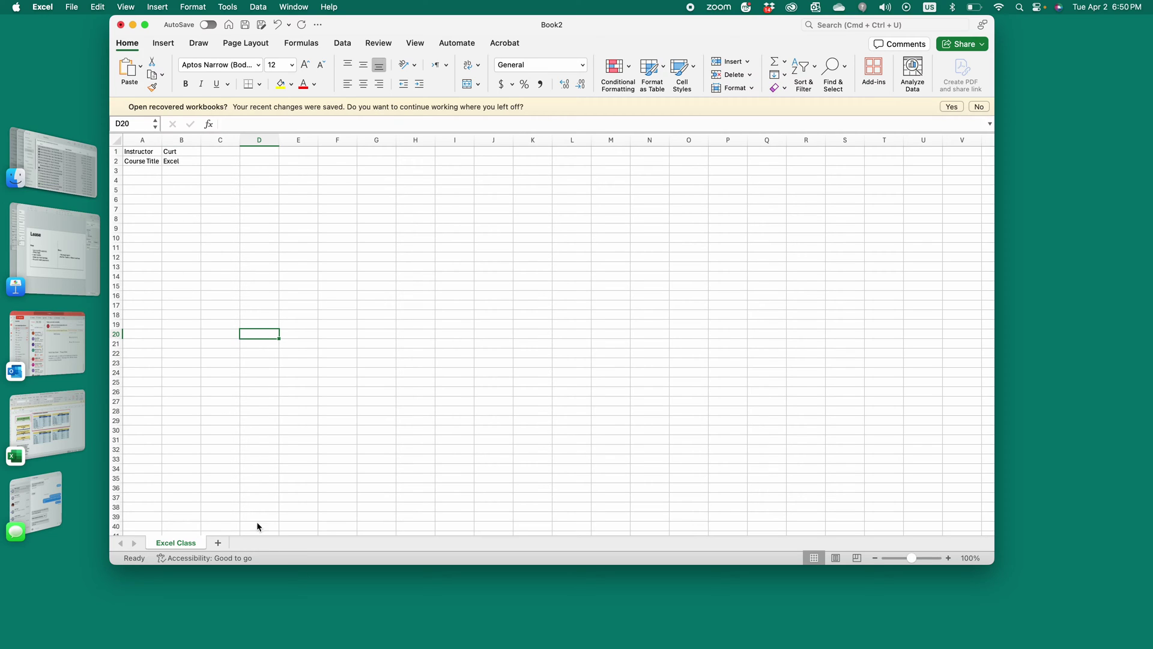
scroll(258, 527, up, 1)
Step: Make the labels in A1:B2 bold
click(141, 152)
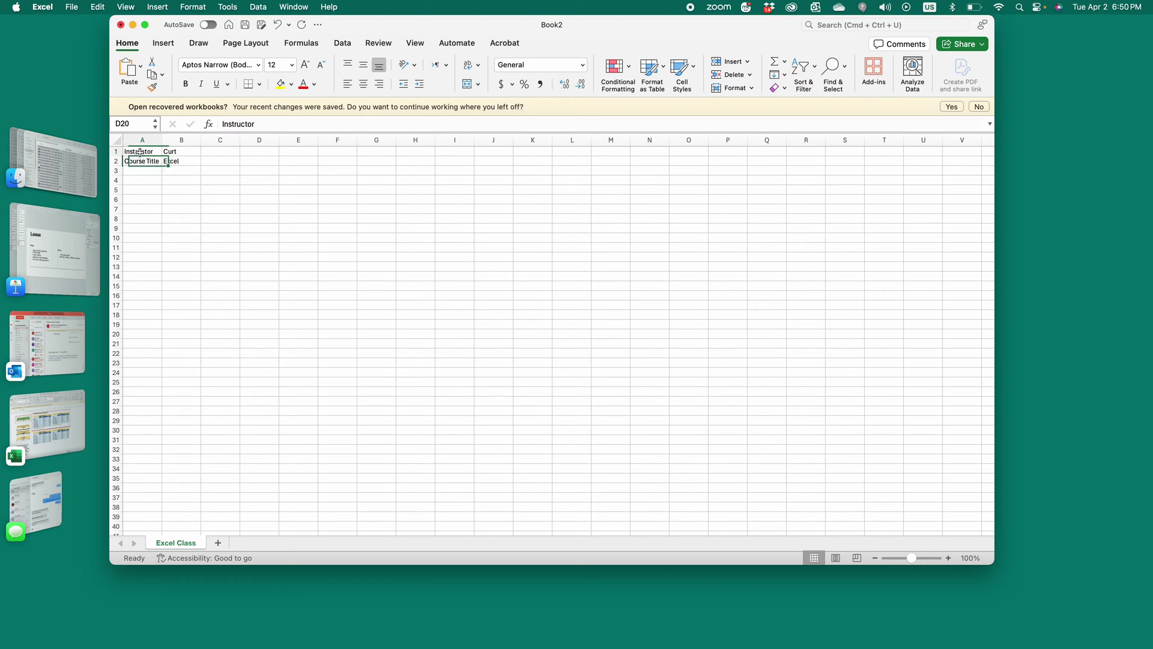
drag(142, 152, 183, 163)
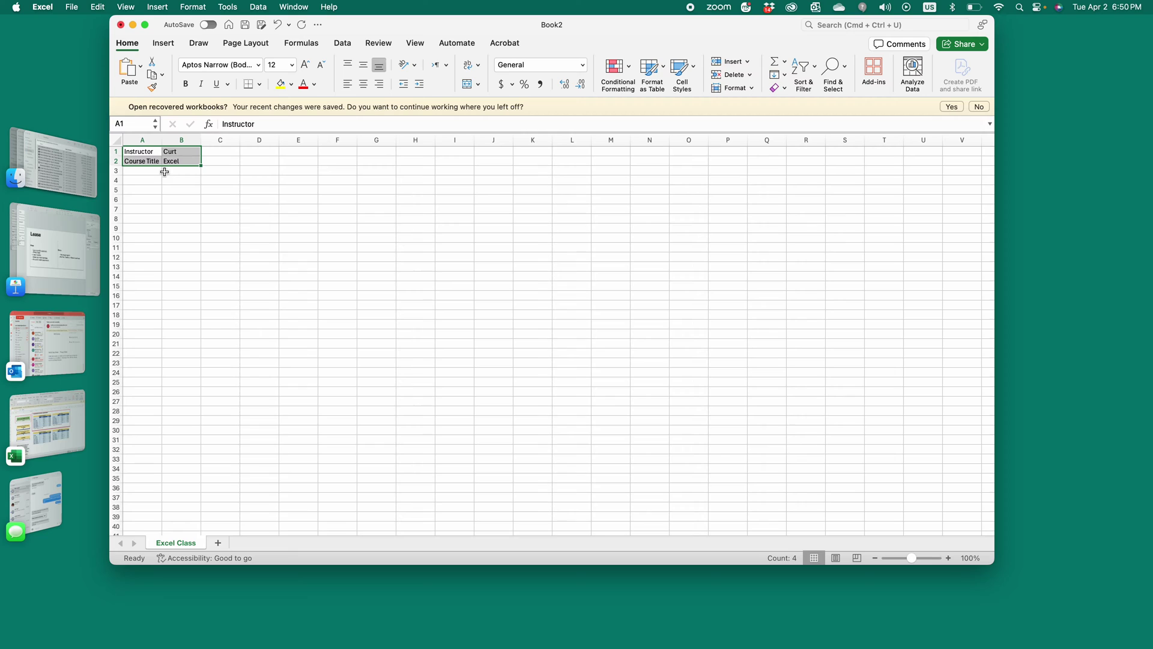
key(super+b)
Step: Add a 'Student Number' header in A7 and widen column A to fit it
click(140, 209)
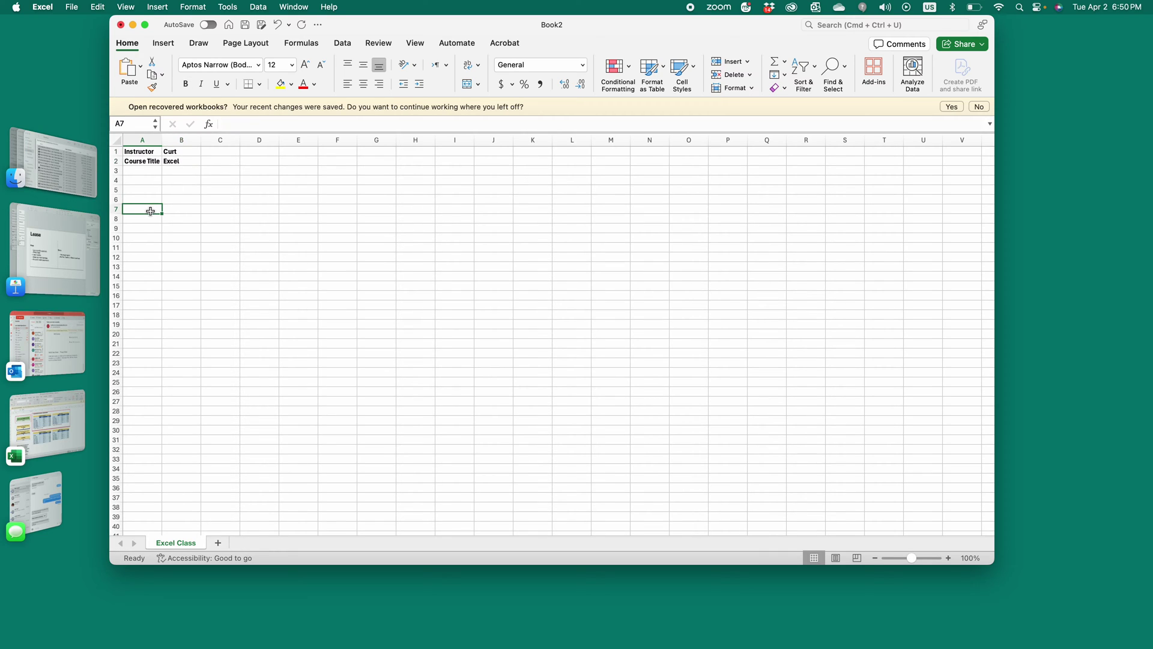
text(Stude)
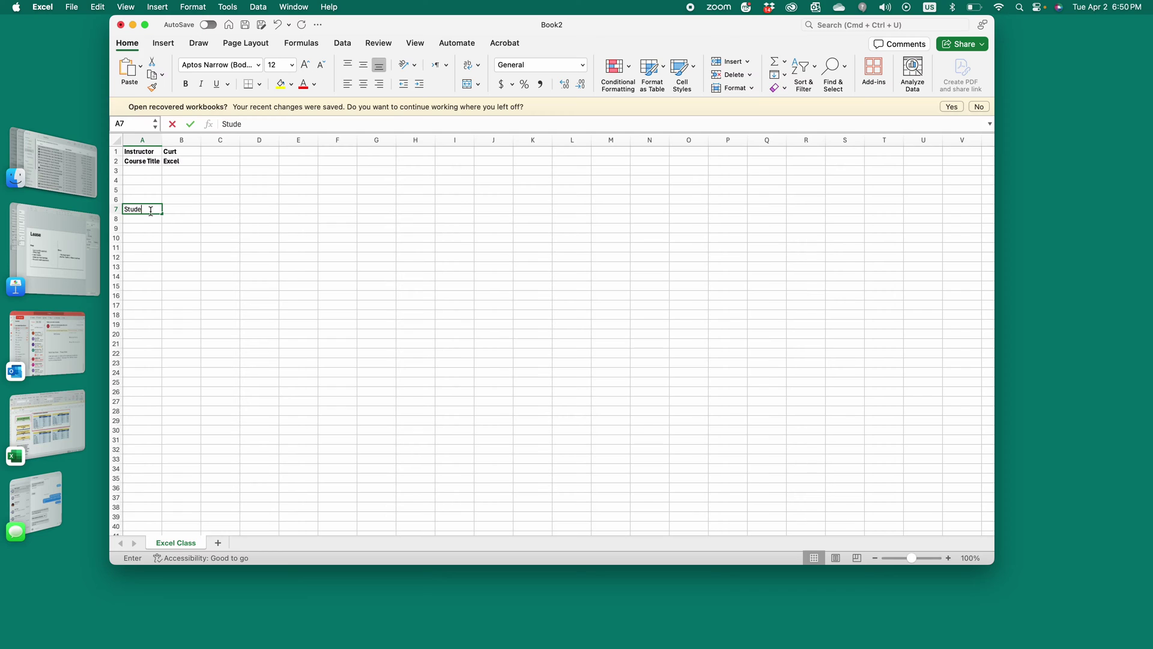
text(nt Nu)
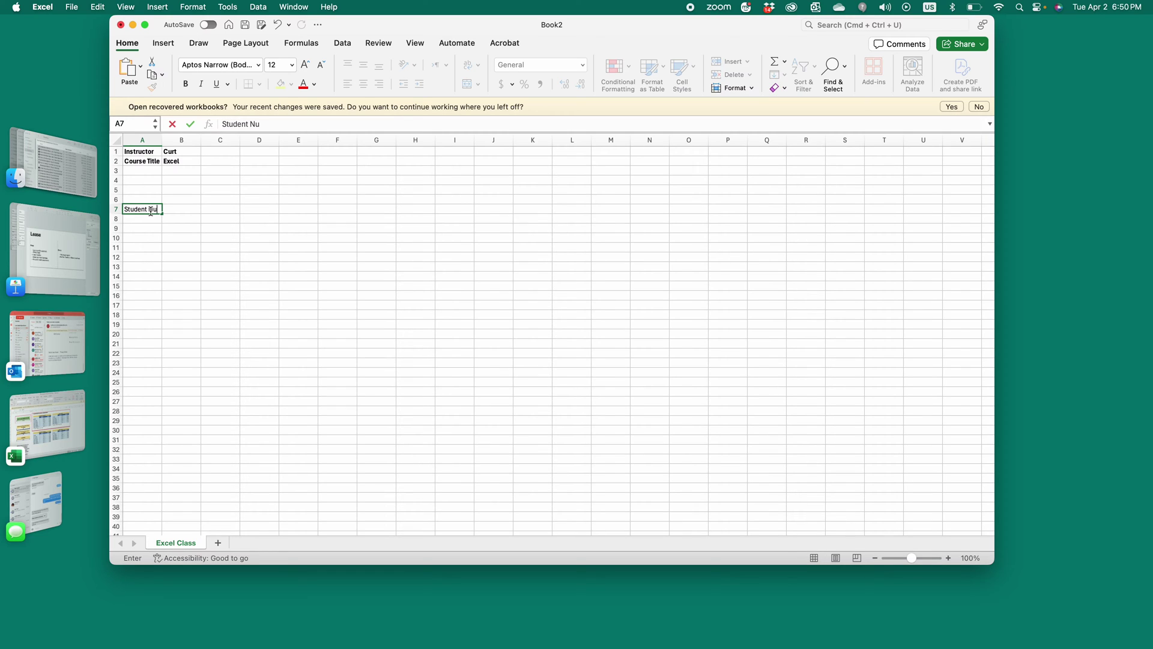
text(mber)
key(Return)
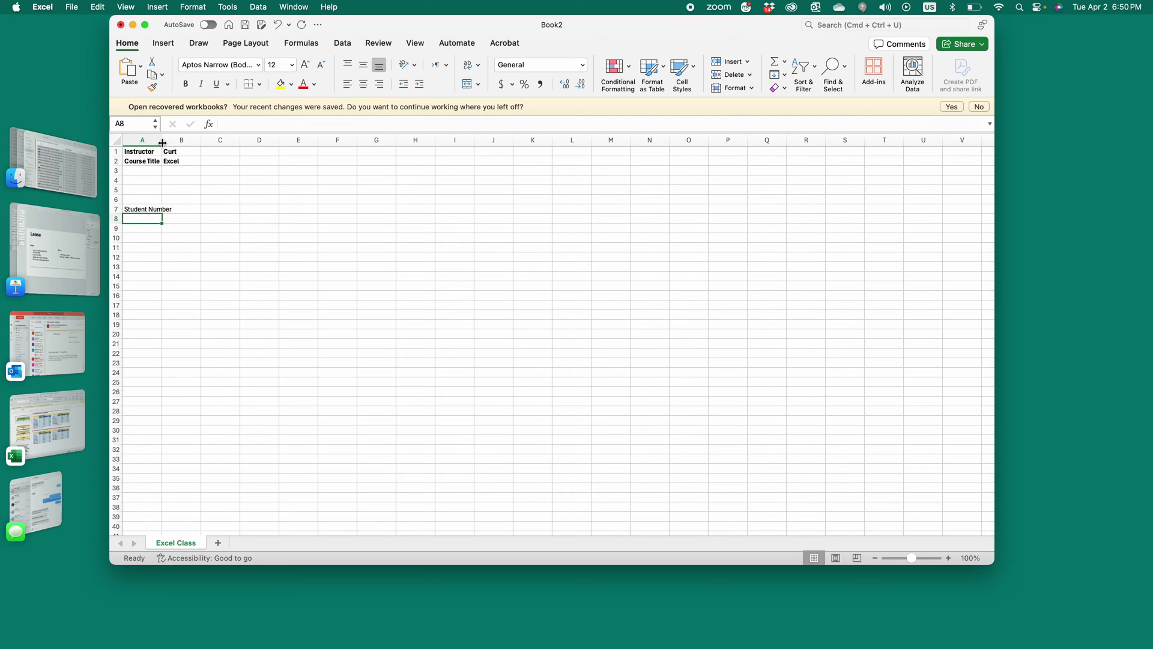
drag(162, 143, 175, 143)
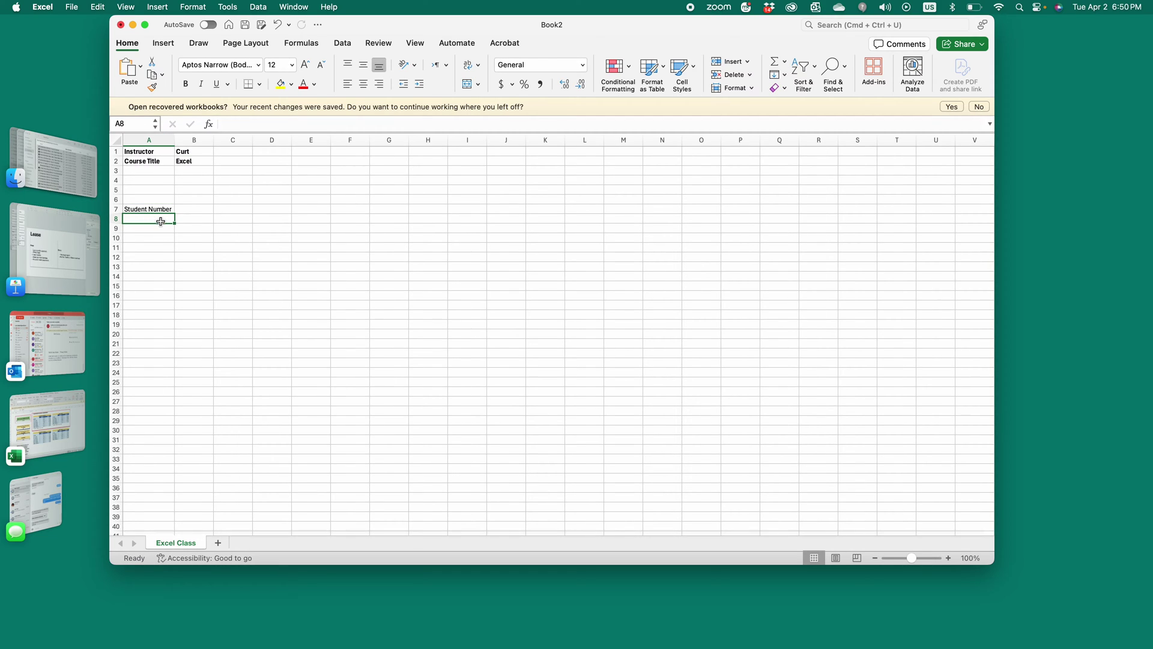
Step: Fill student numbers 1 through 13 down A8:A20 from a 1, 2 start
text(1)
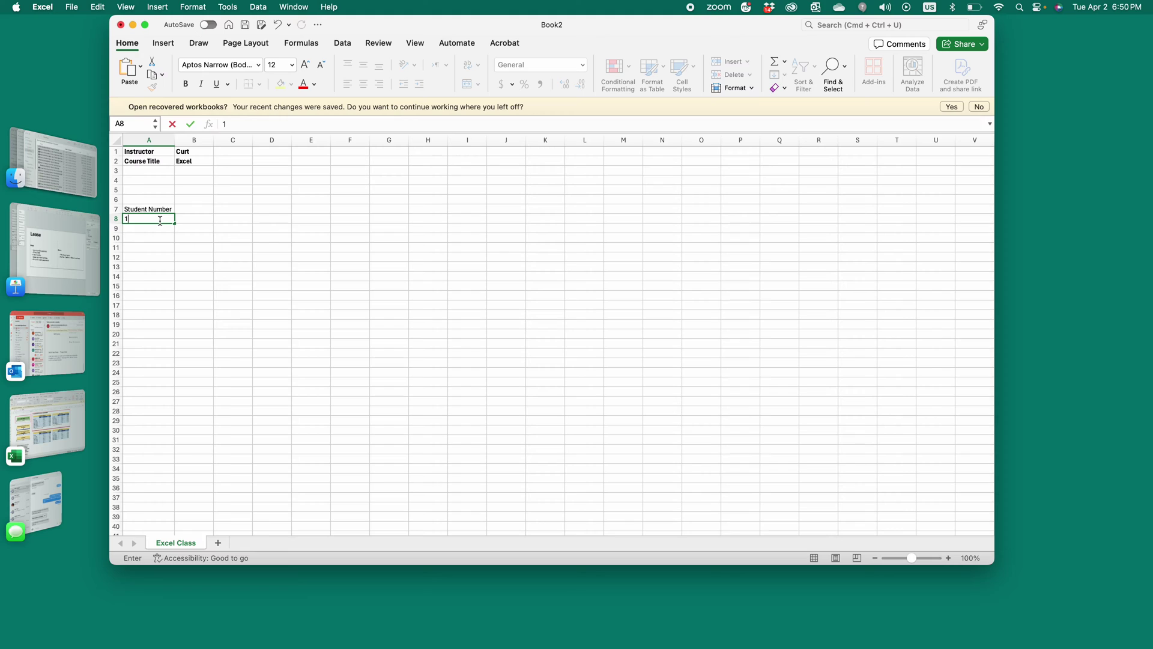
key(Return)
text(2)
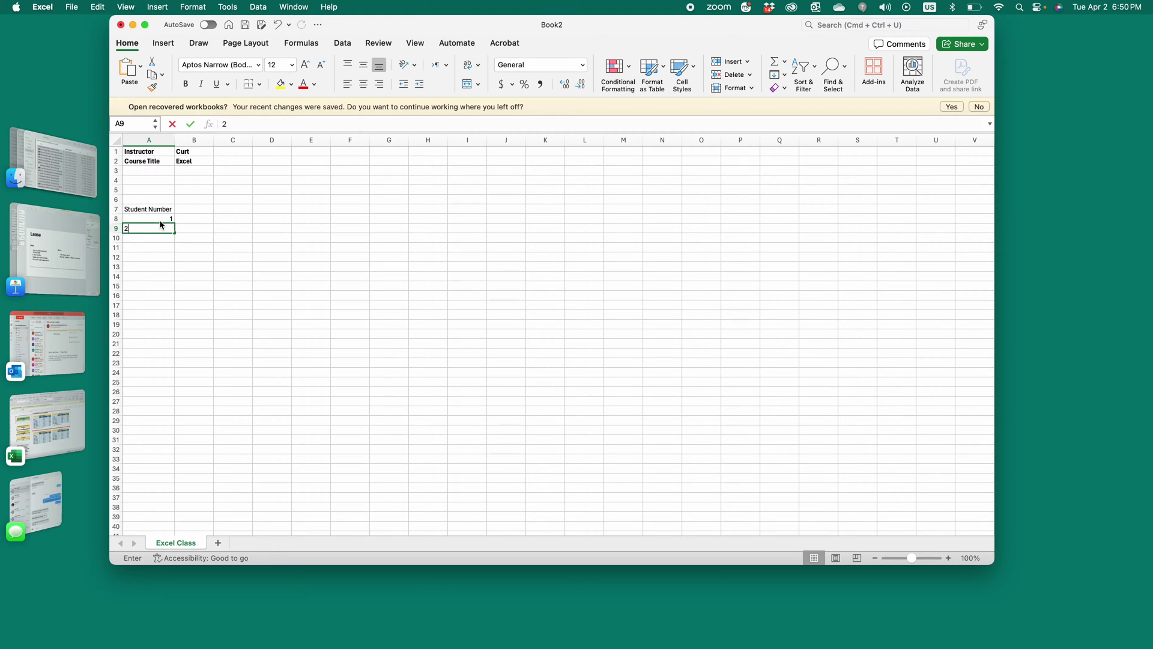
key(Tab)
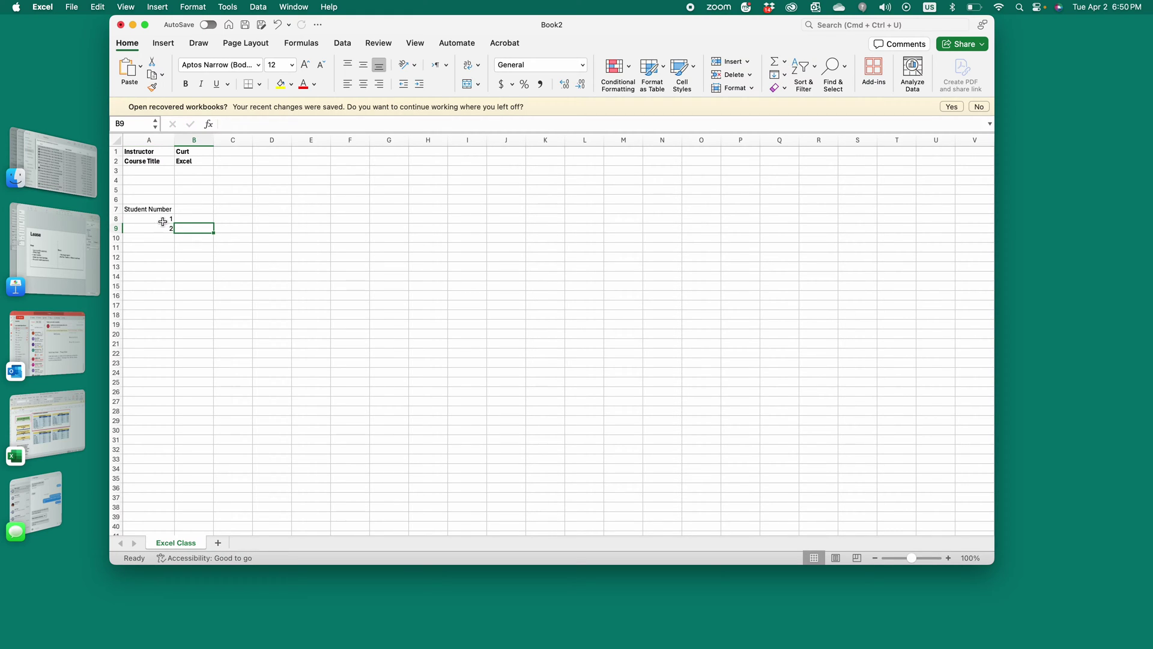
drag(163, 220, 165, 227)
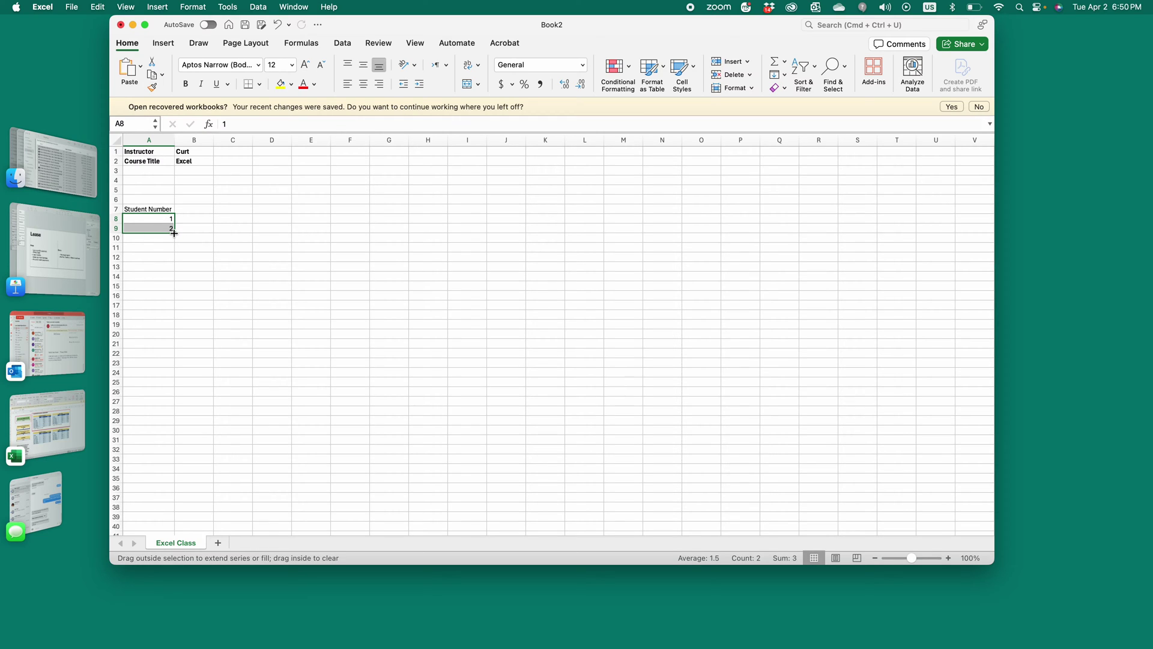
drag(174, 233, 168, 340)
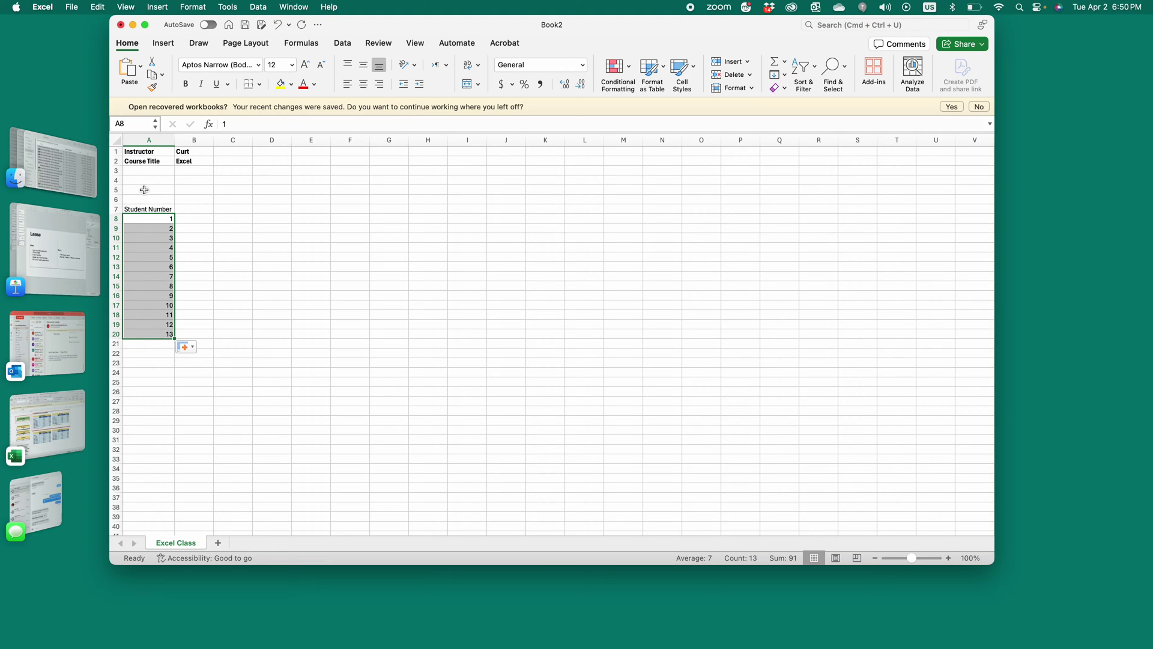
click(197, 219)
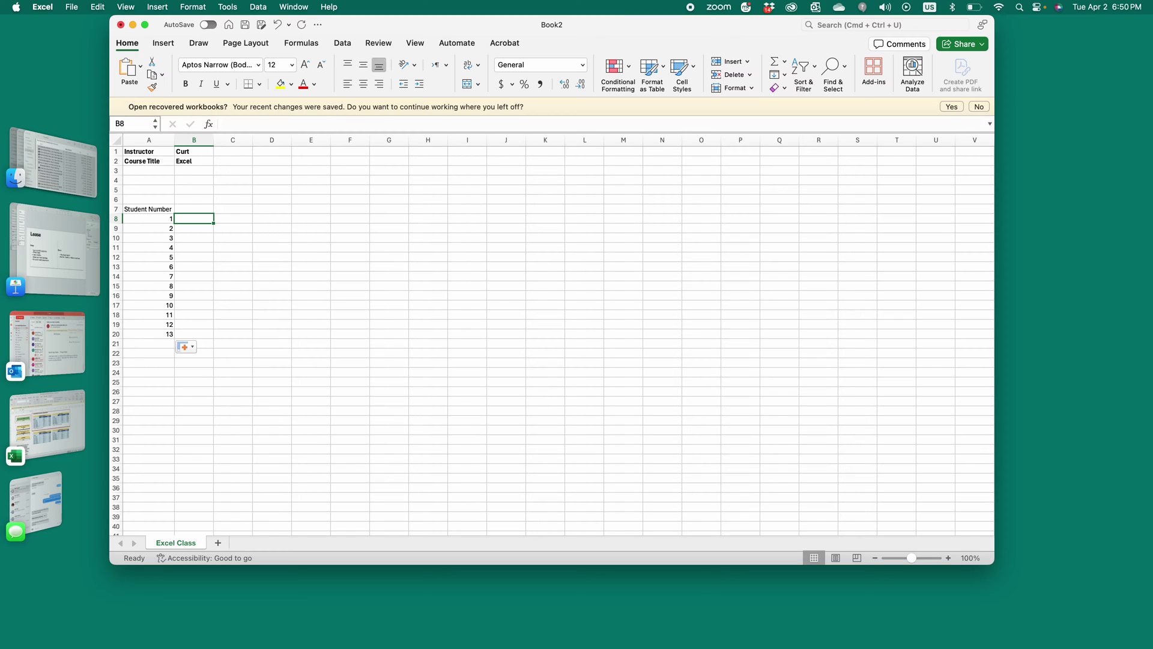
Step: Put 'First Name' in B7 and 'Last Name' in C7, replacing an initial 'Names' header
click(197, 208)
text(Names)
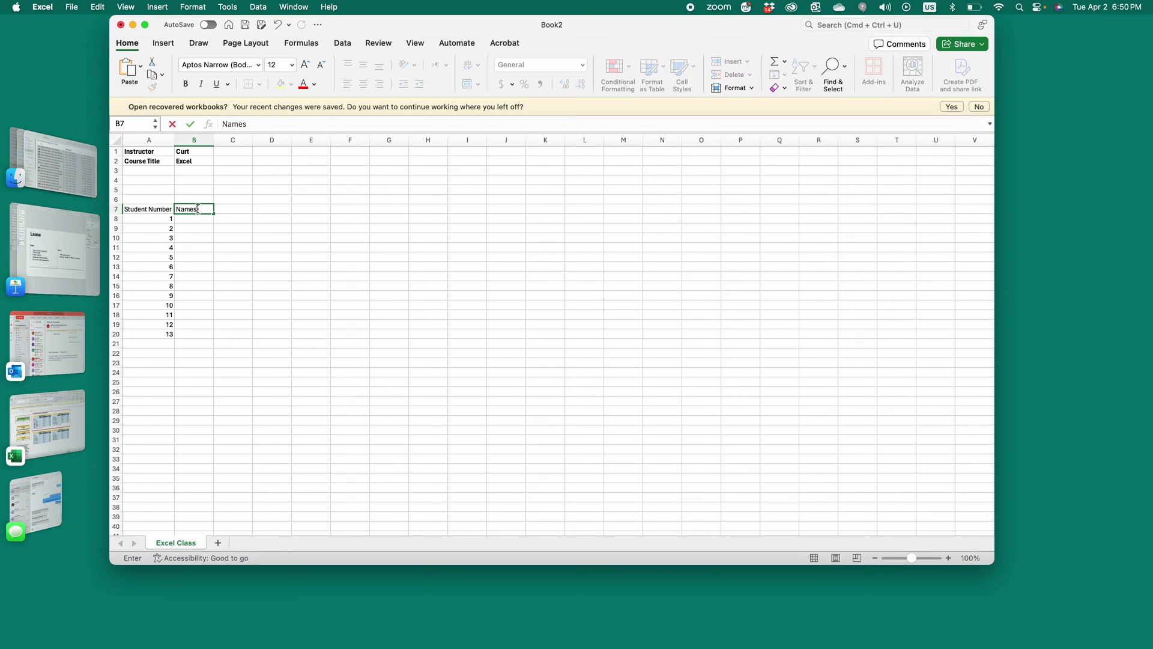
key(Return)
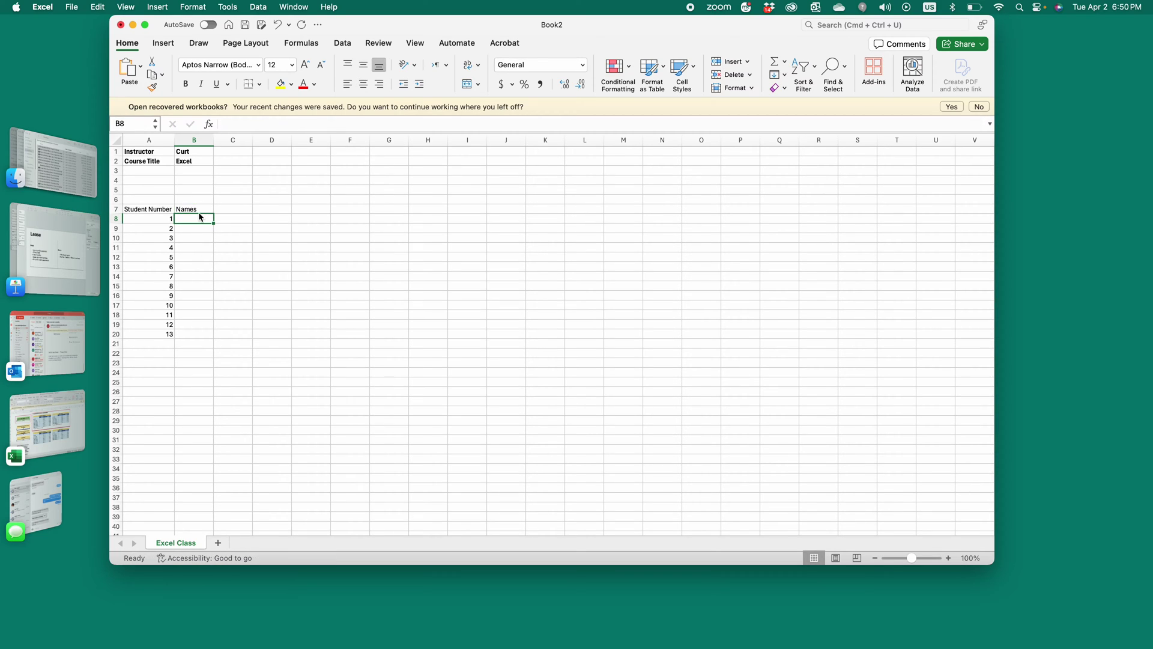
click(197, 207)
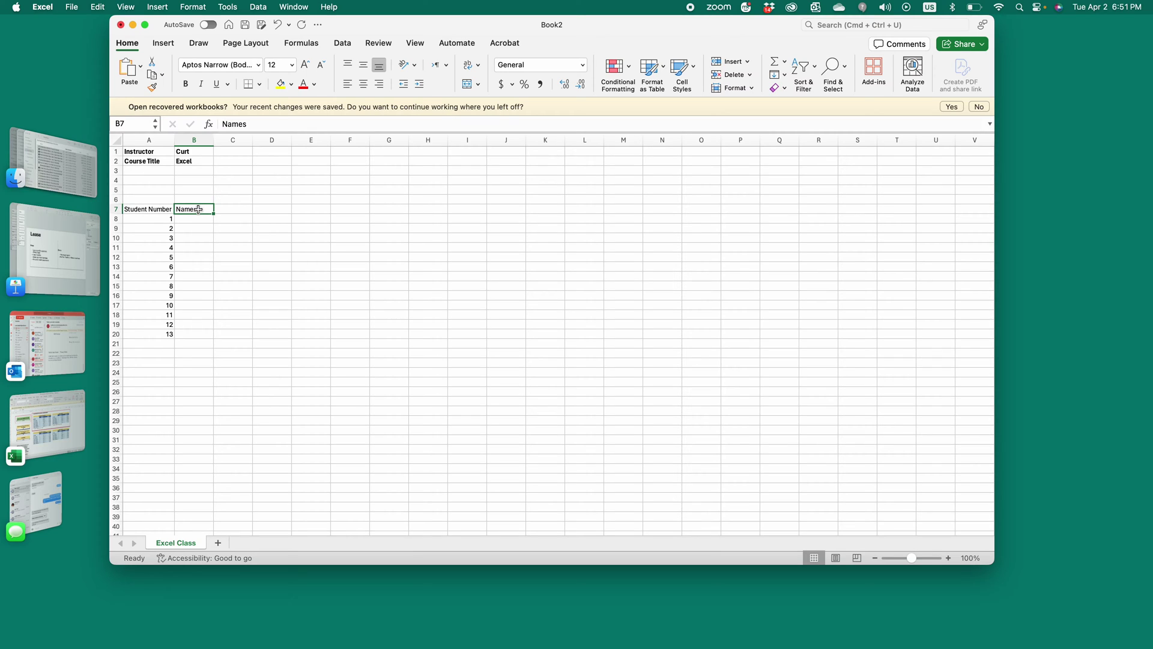
text(F)
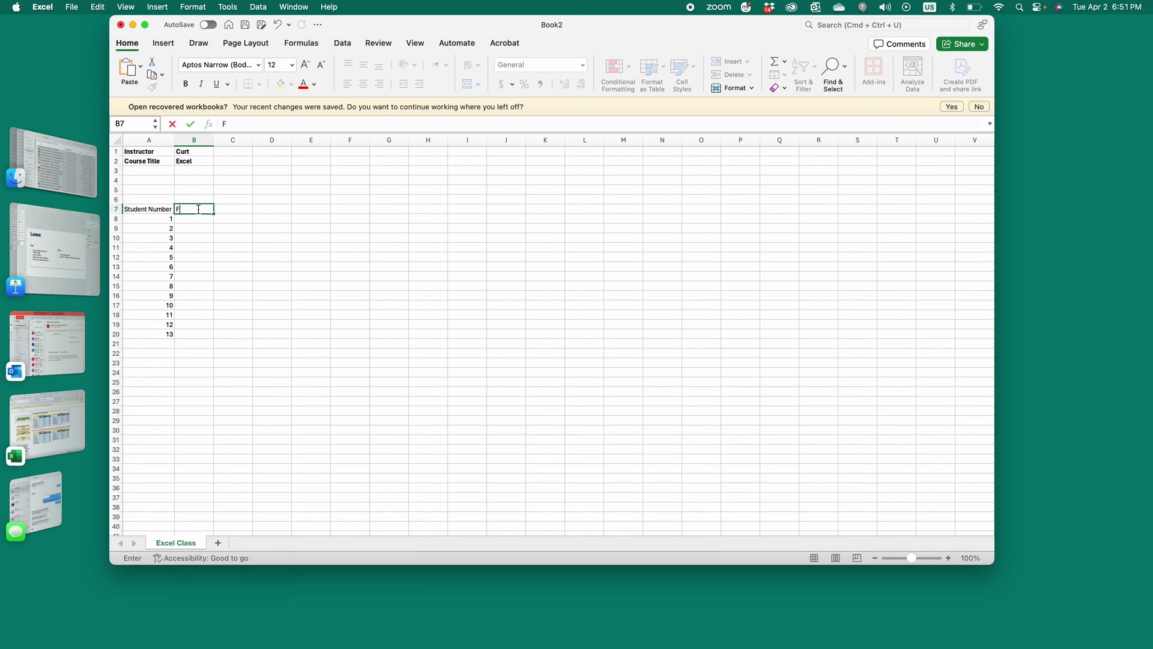
text(irst Name Las)
key(BackSpace)
key(BackSpace)
key(BackSpace)
key(Tab)
text(La)
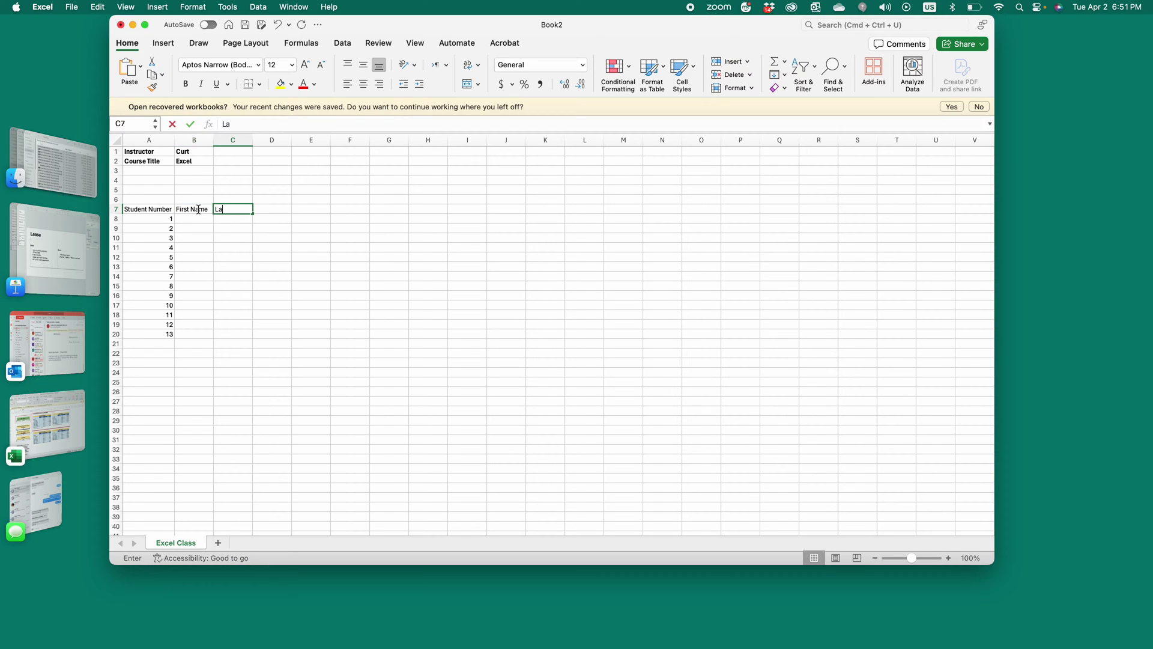
text(st Name)
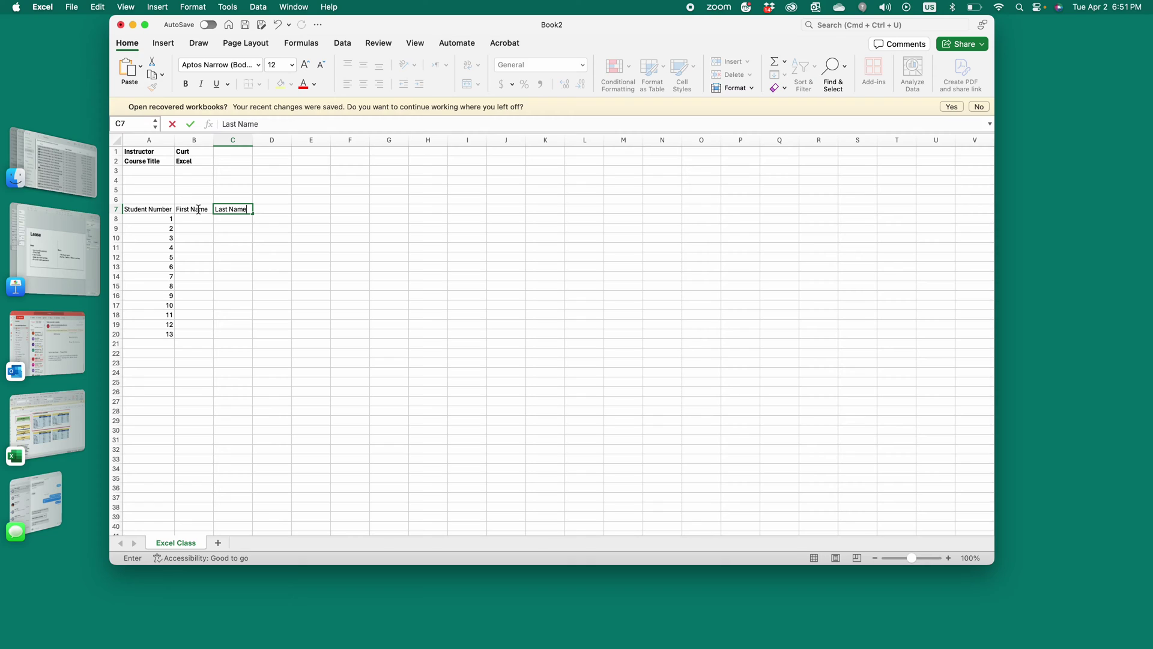
click(159, 208)
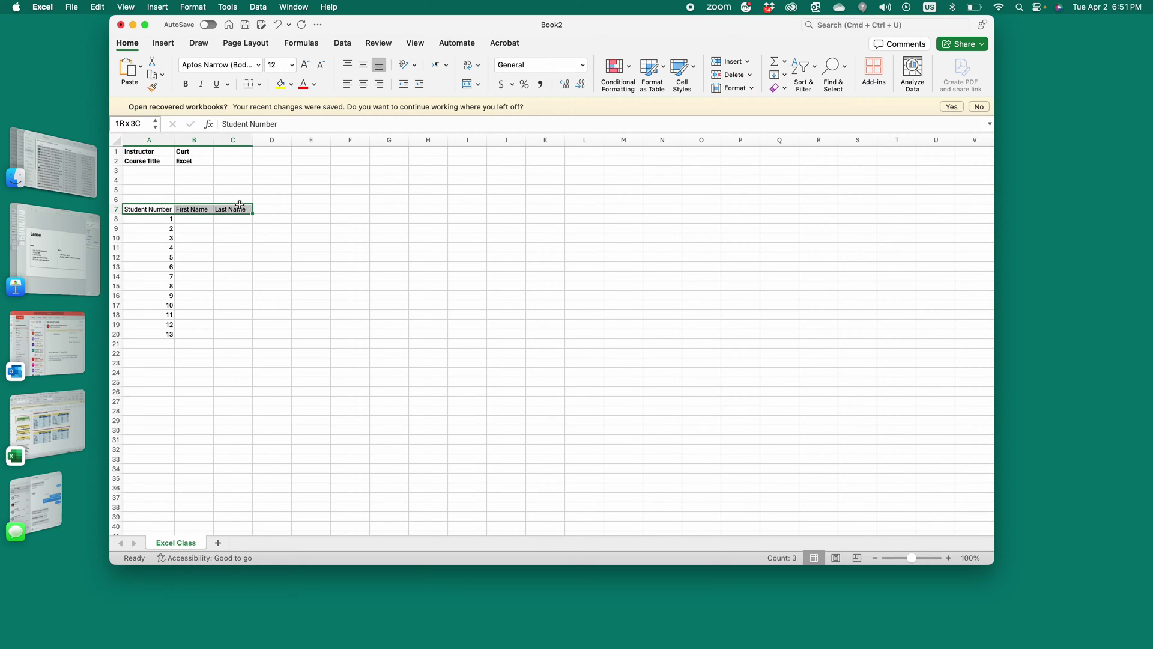
Step: Bold the row 7 headers and type first names for students 1–6 into B8:B13
key(super+b)
click(209, 220)
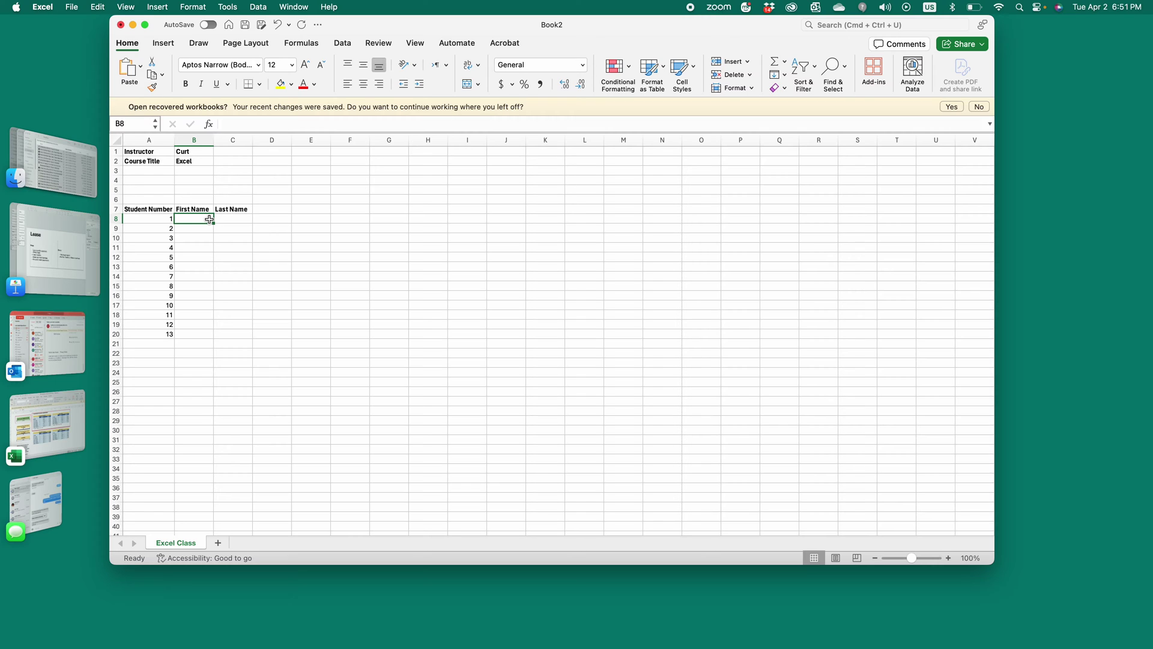
text(Jake)
key(Return)
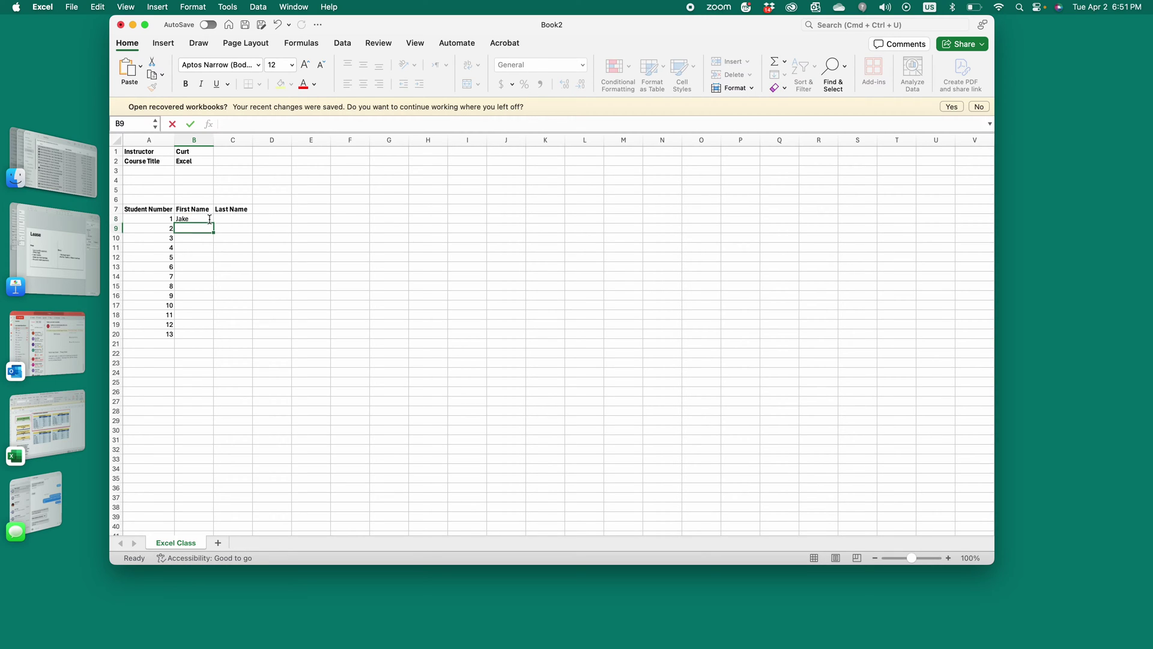
text(Liz)
key(Return)
text(Scott)
key(Return)
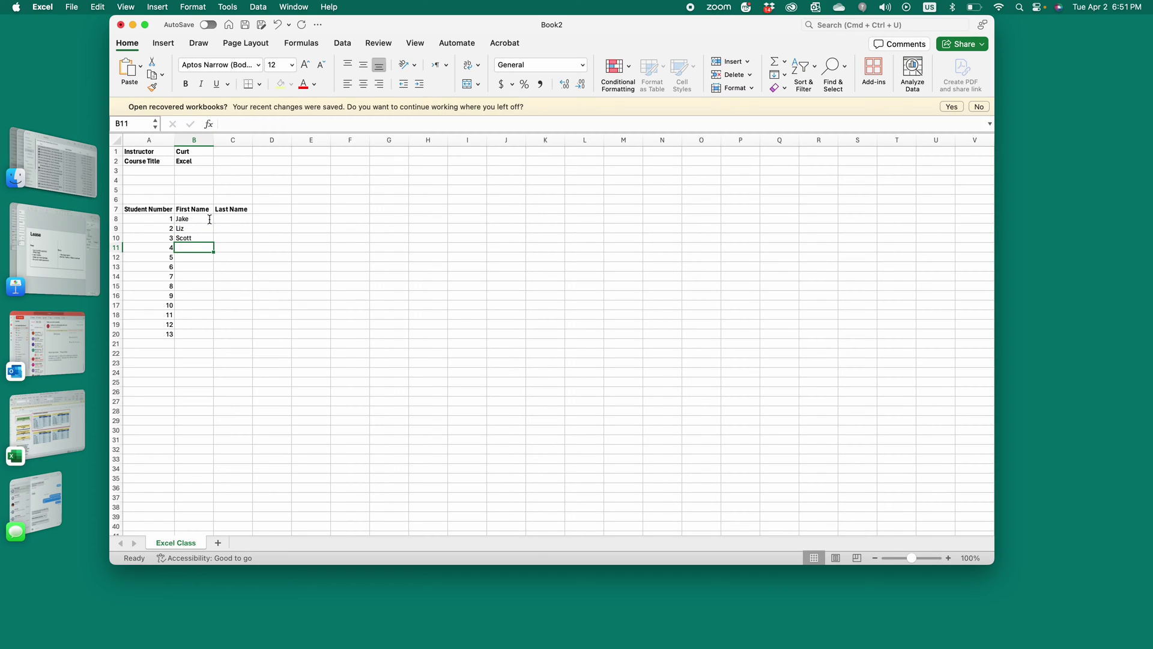
text(Tom)
key(Return)
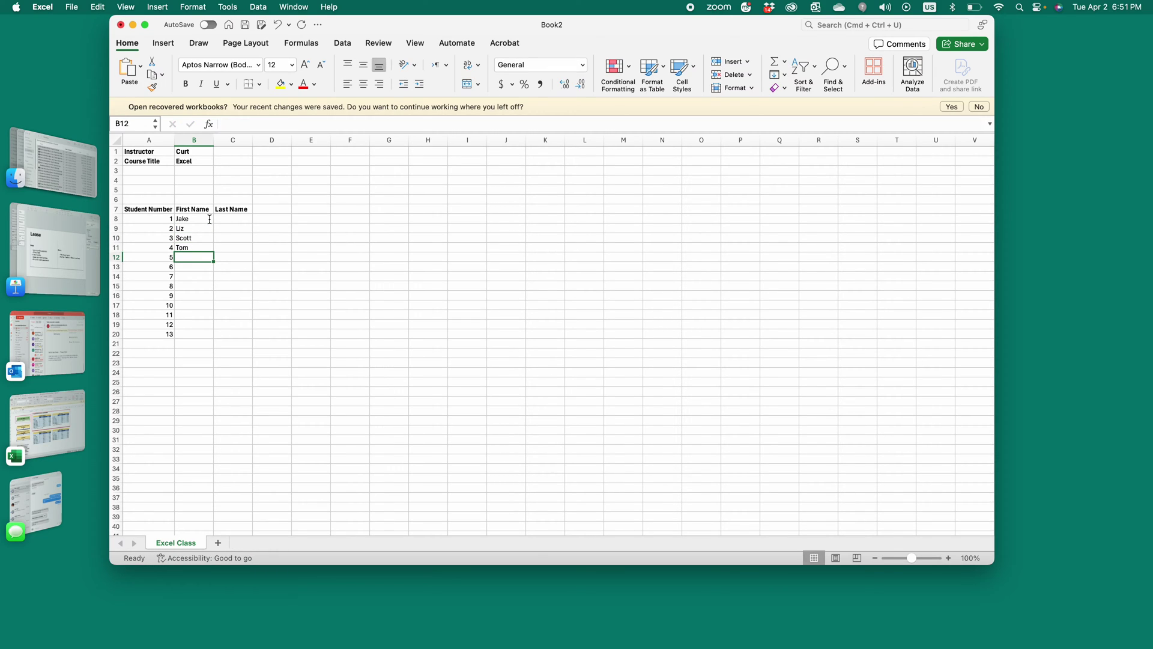
text(Tim)
key(Return)
text(Tim)
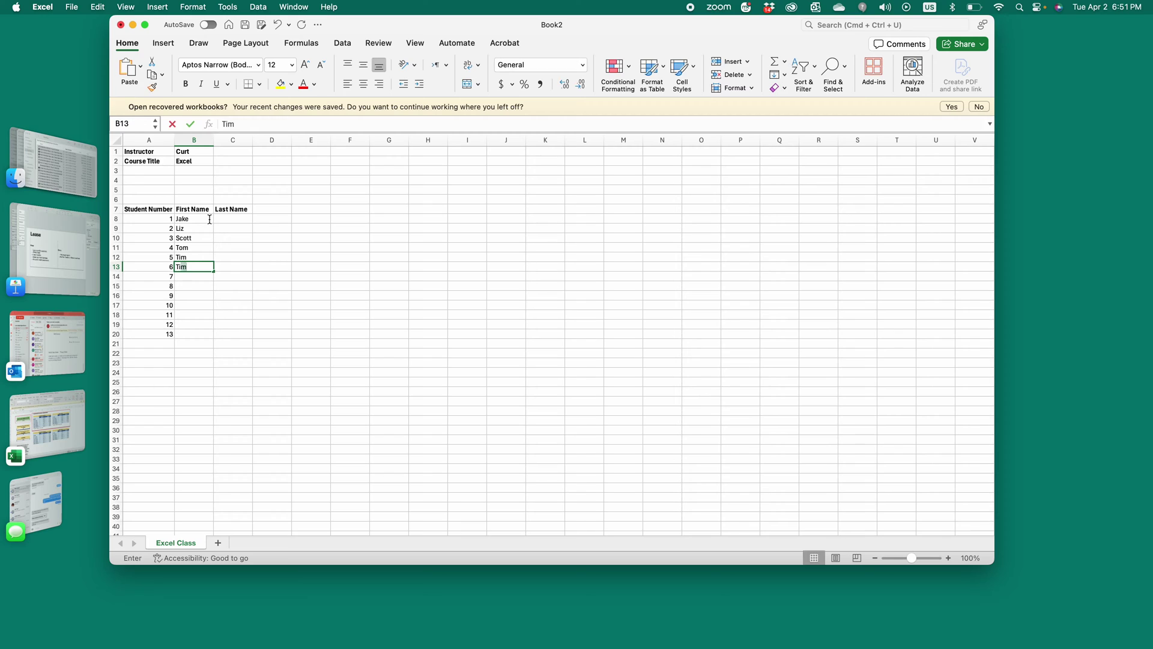
text(ina)
key(Return)
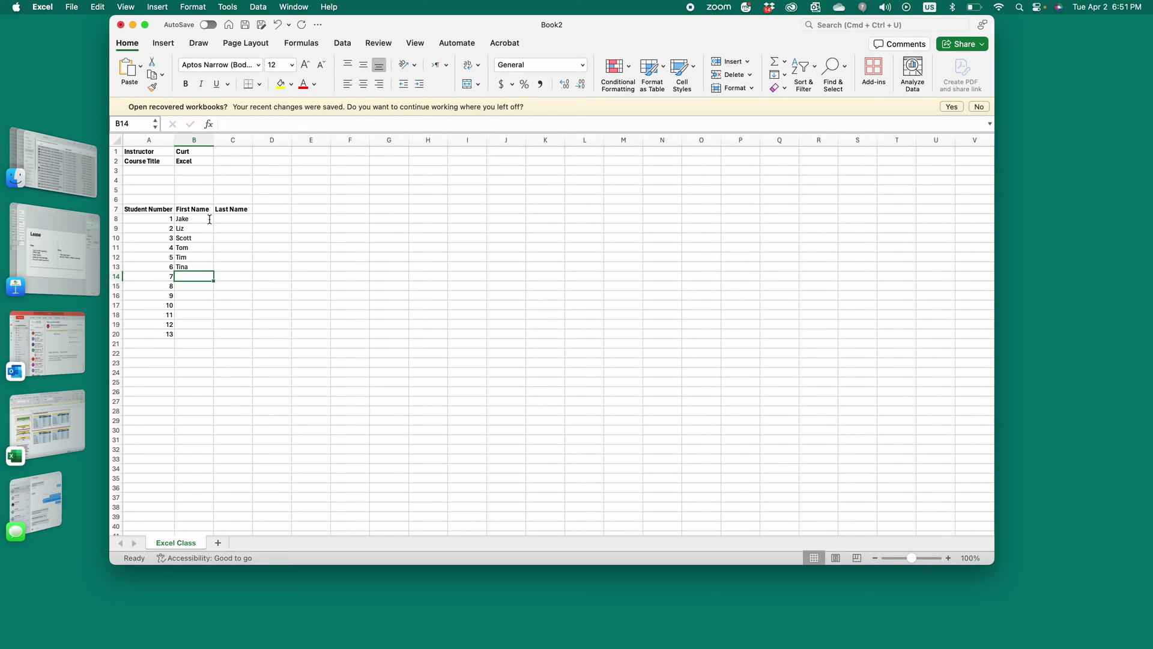
Step: Type first names for students 7–13 into B14:B20
text(Jerk)
key(Return)
text(James)
key(Return)
text(Jaime)
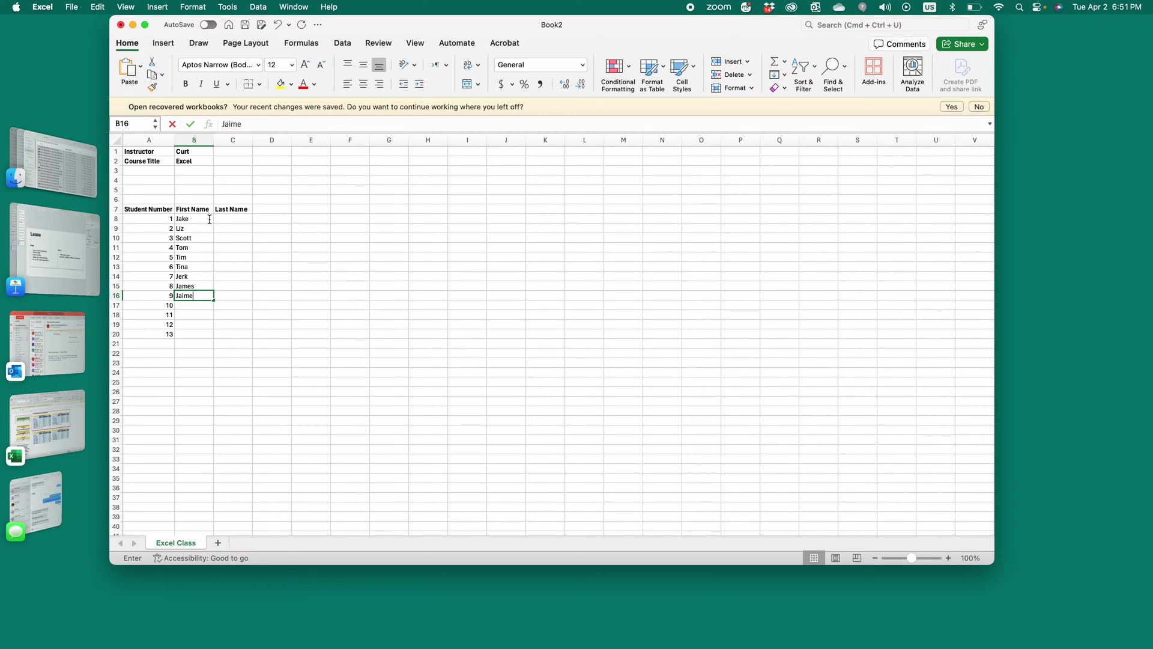
key(Return)
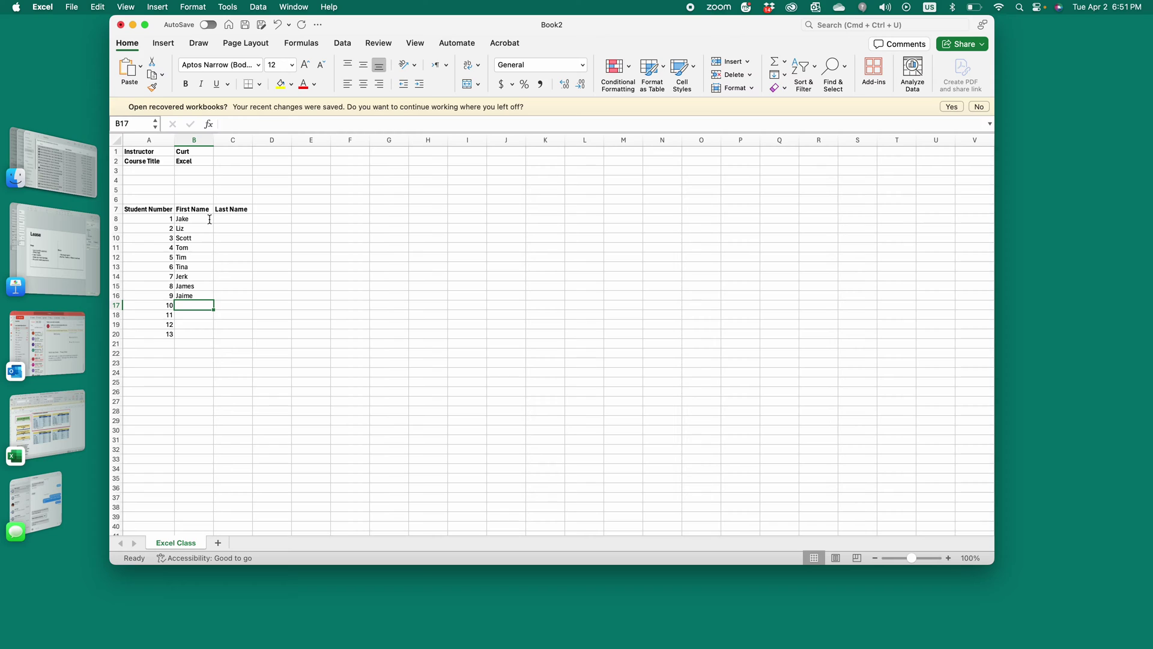
text(Tony)
key(Return)
text(Sara)
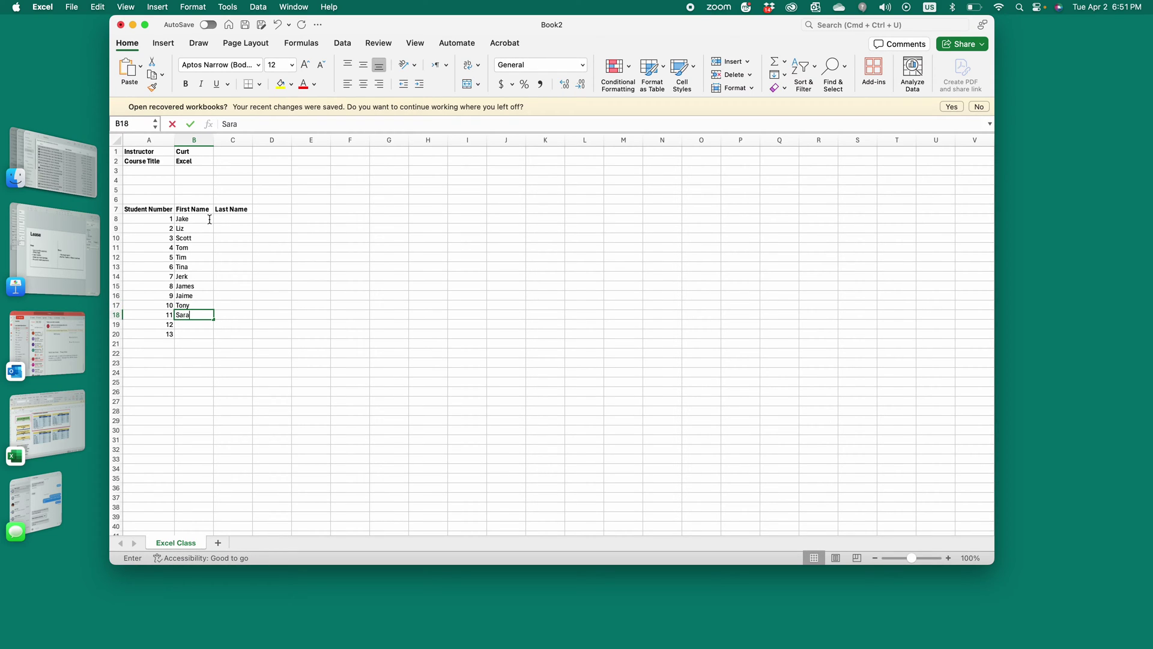
key(Return)
text(Amy)
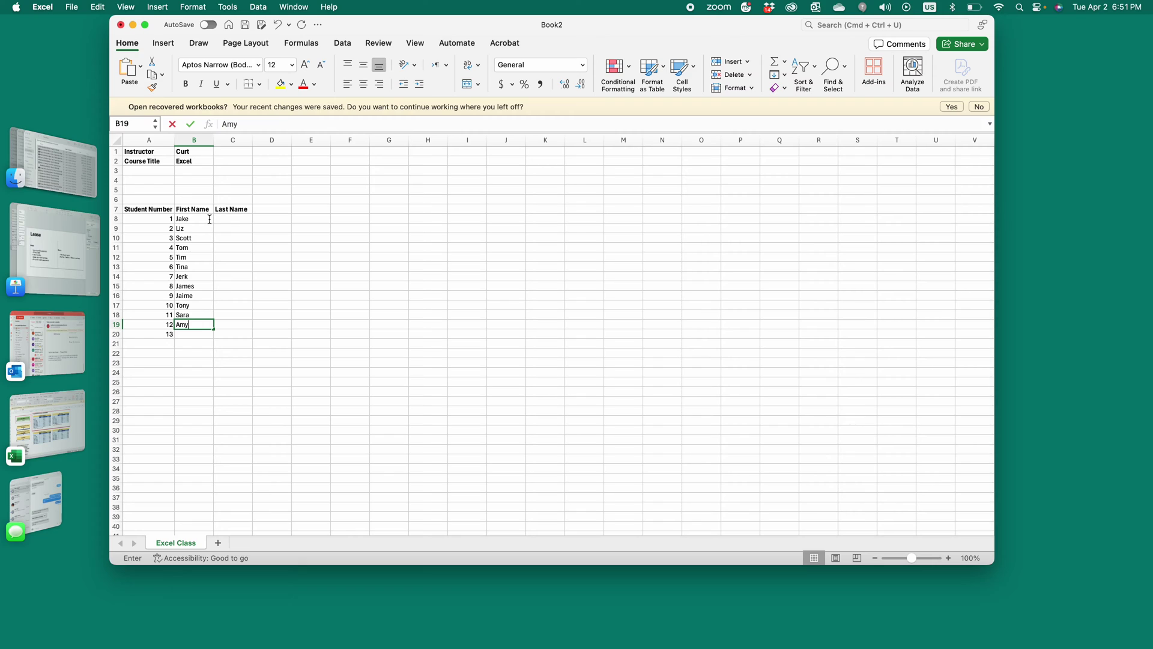
key(Return)
text(Heidi)
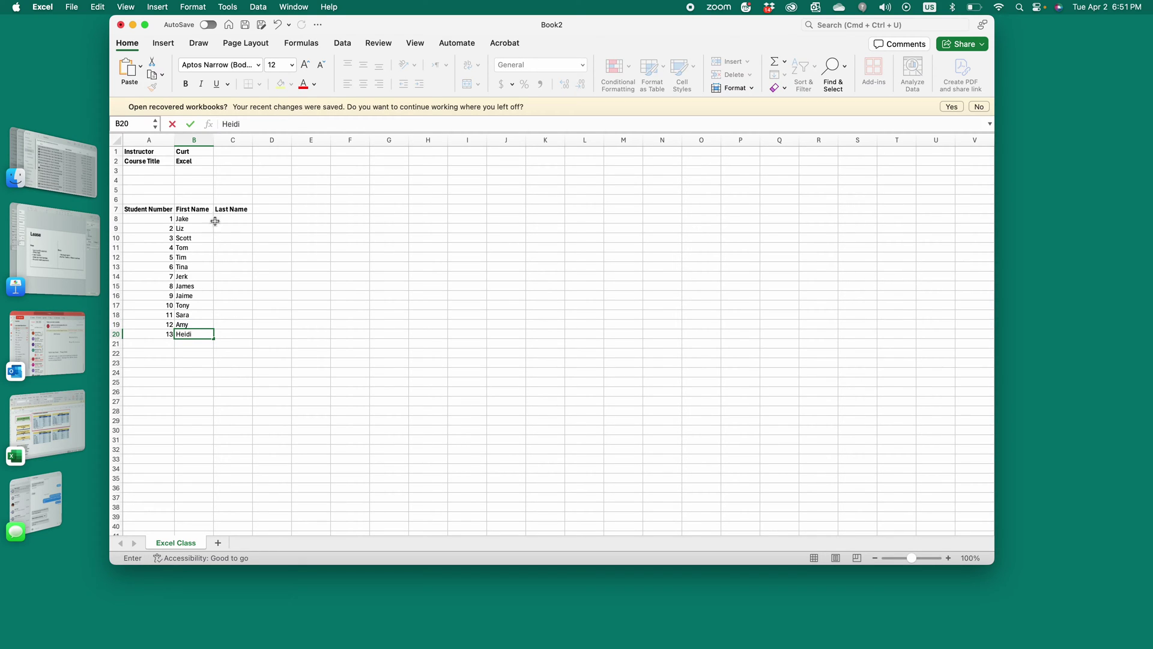
Step: Type last names for students 1–6 into C8:C13
click(241, 219)
text(Smith)
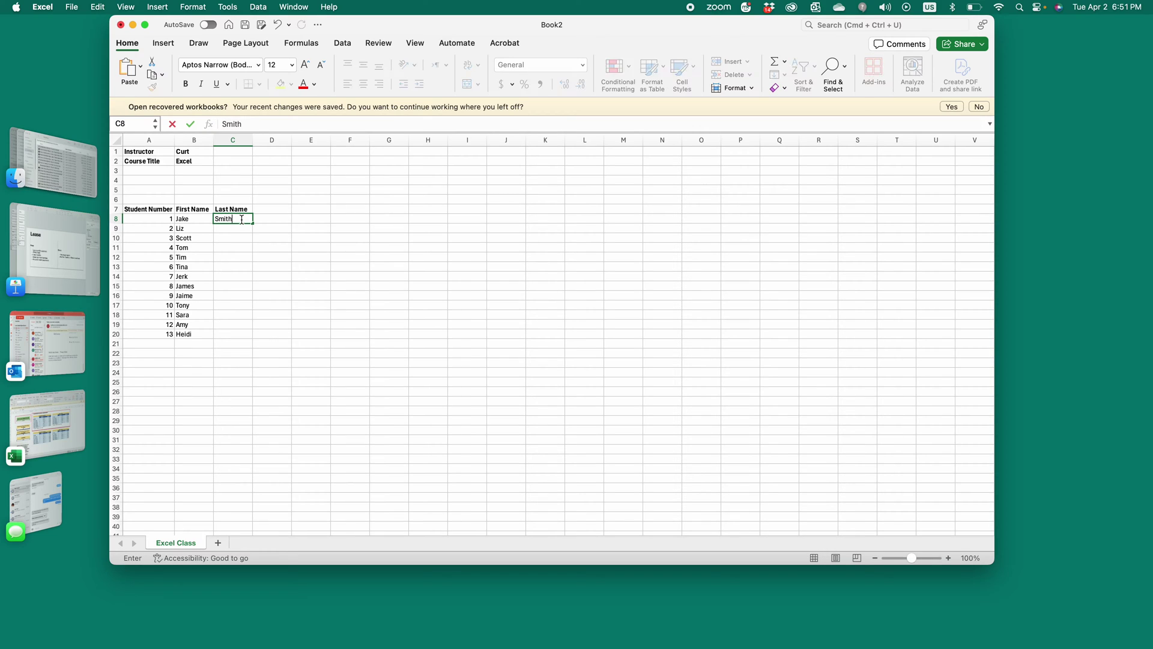
key(Return)
text(Index)
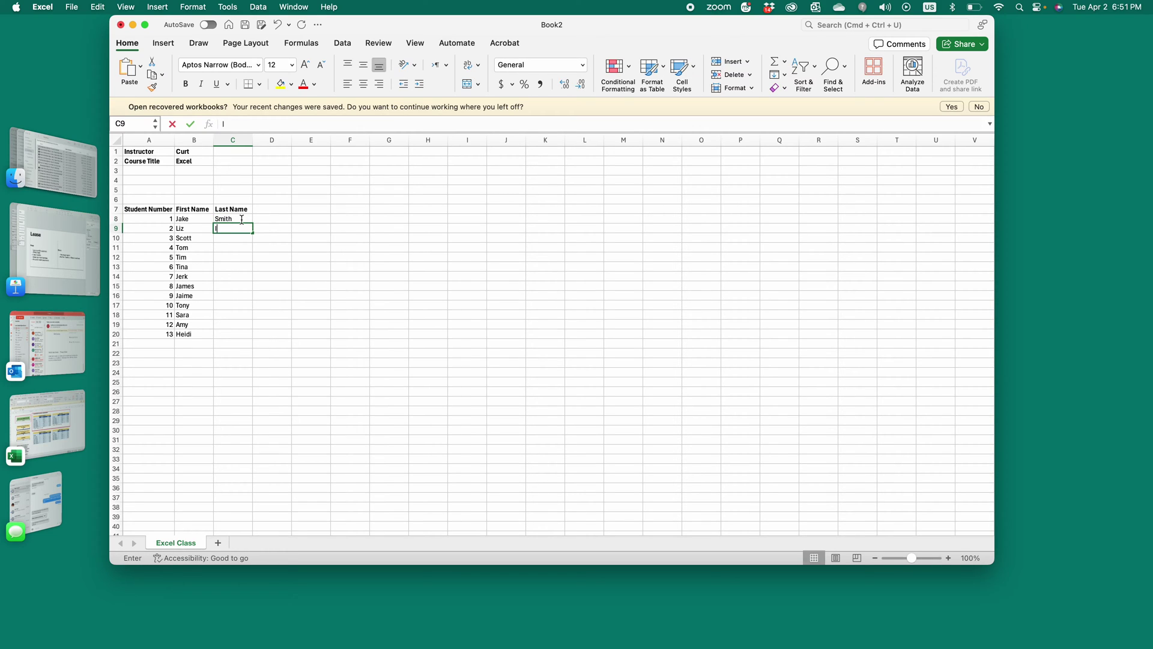
key(Return)
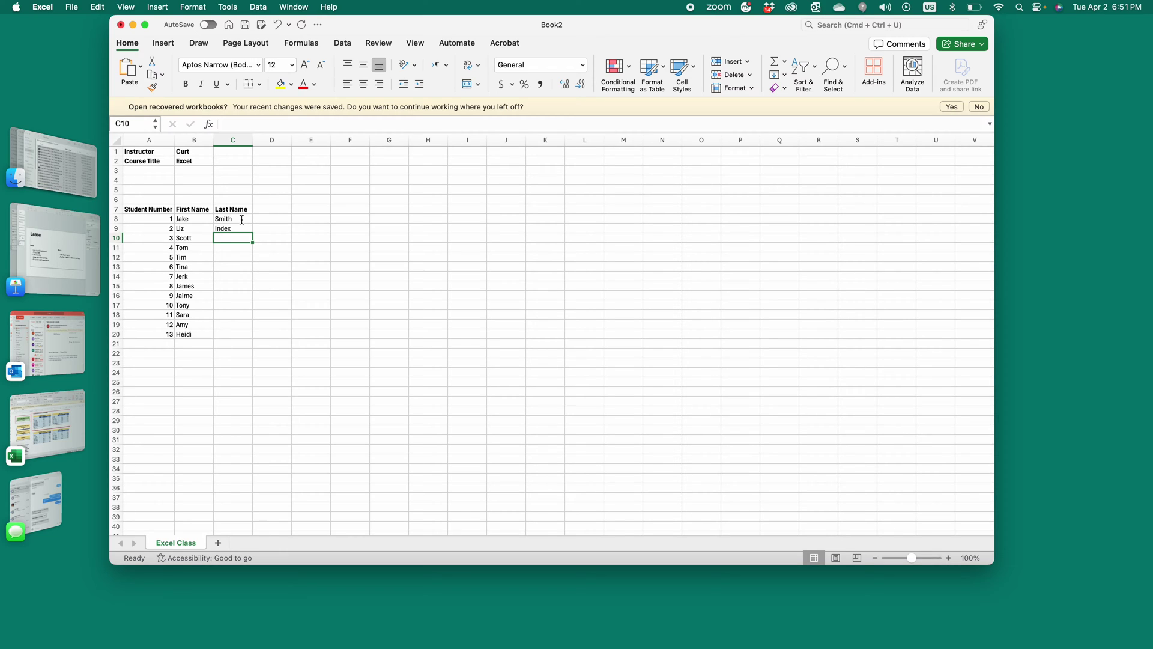
text(Cramer)
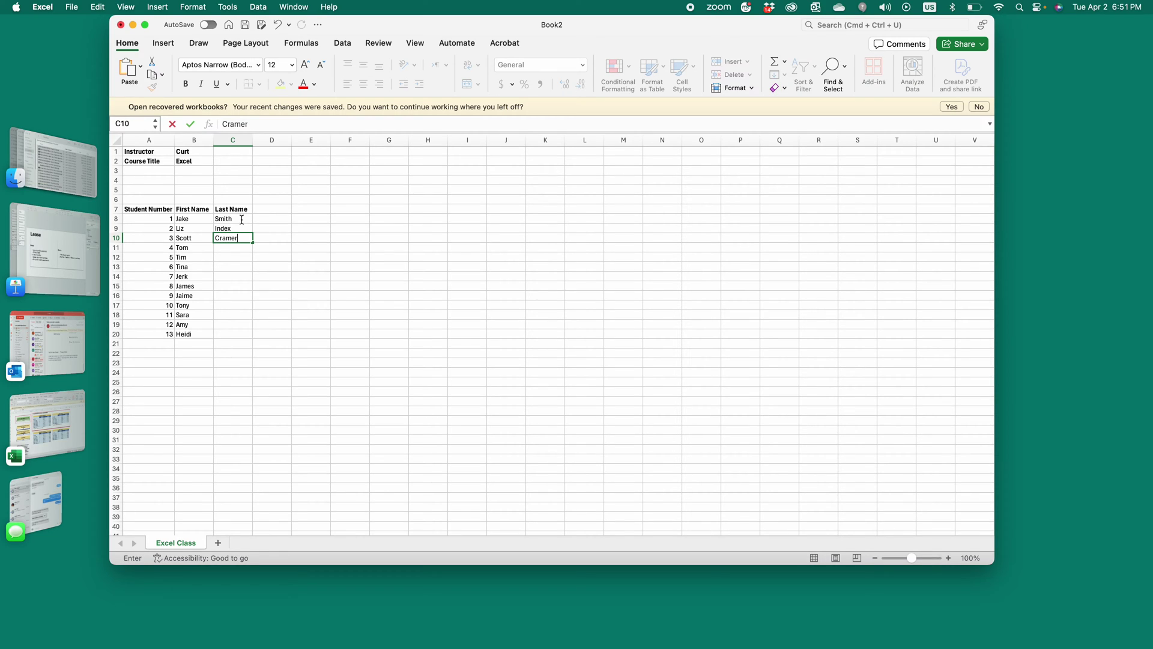
key(Return)
text(Sco)
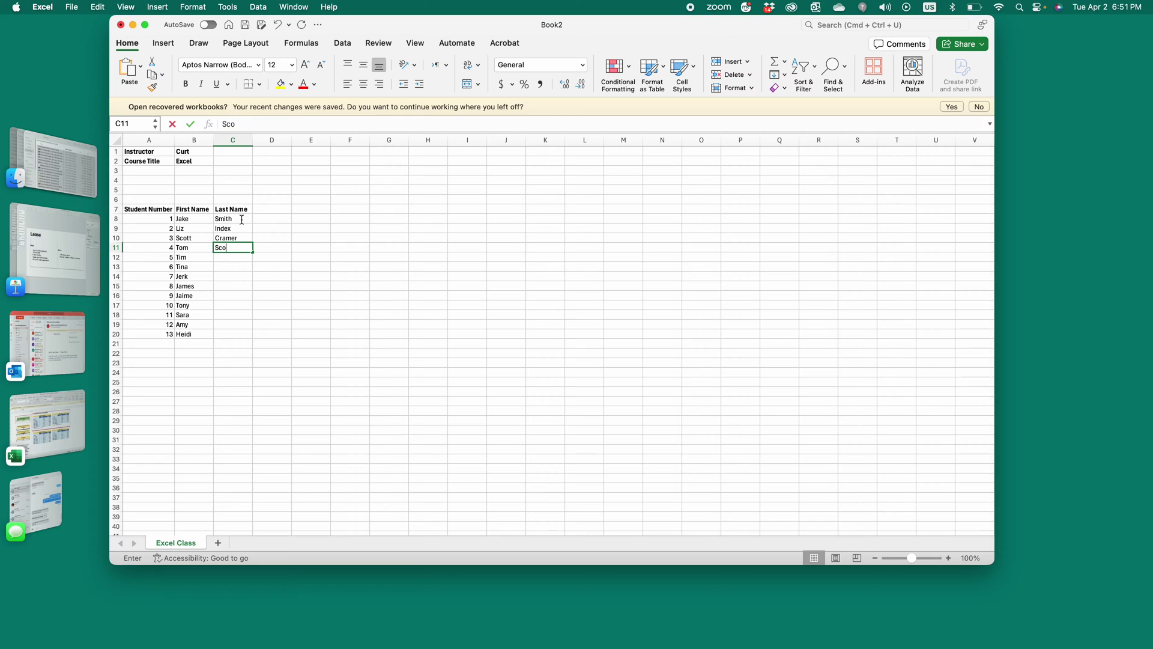
text(tt)
key(Return)
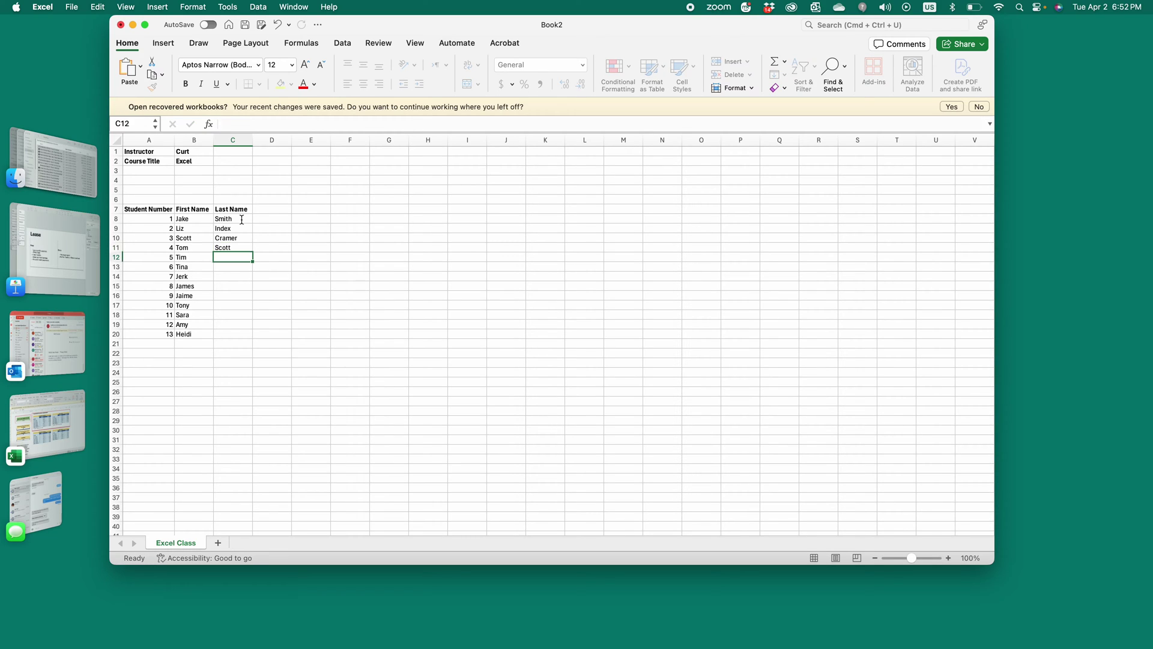
text(Arnold)
key(Return)
text(Mendez)
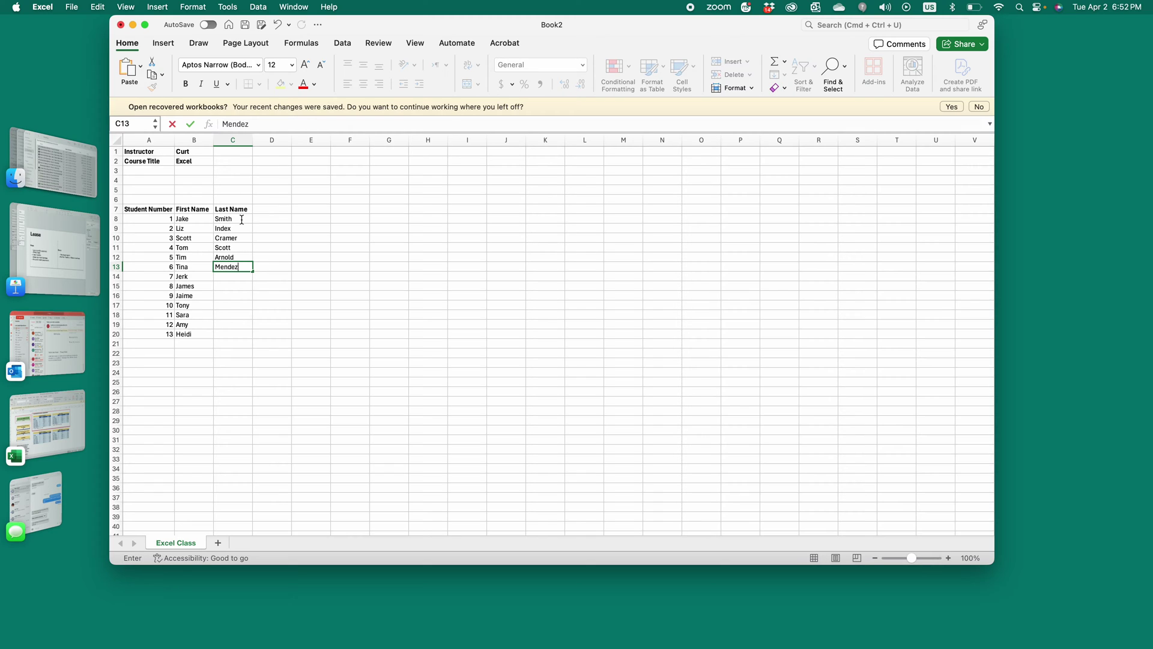
key(Tab)
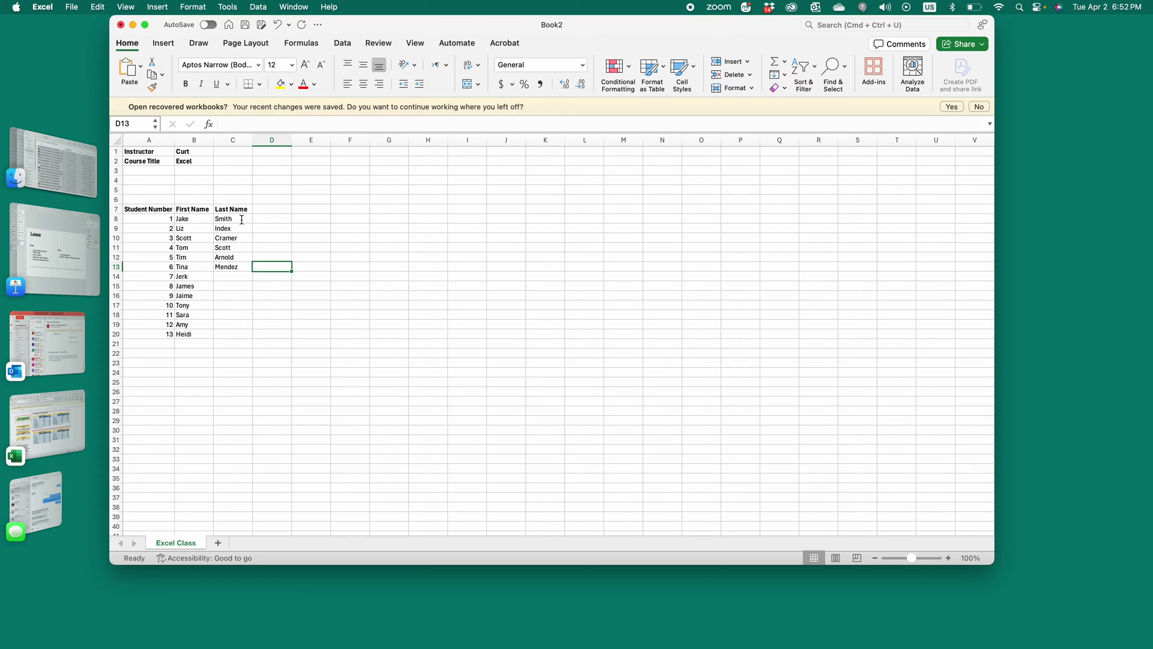
key(Return)
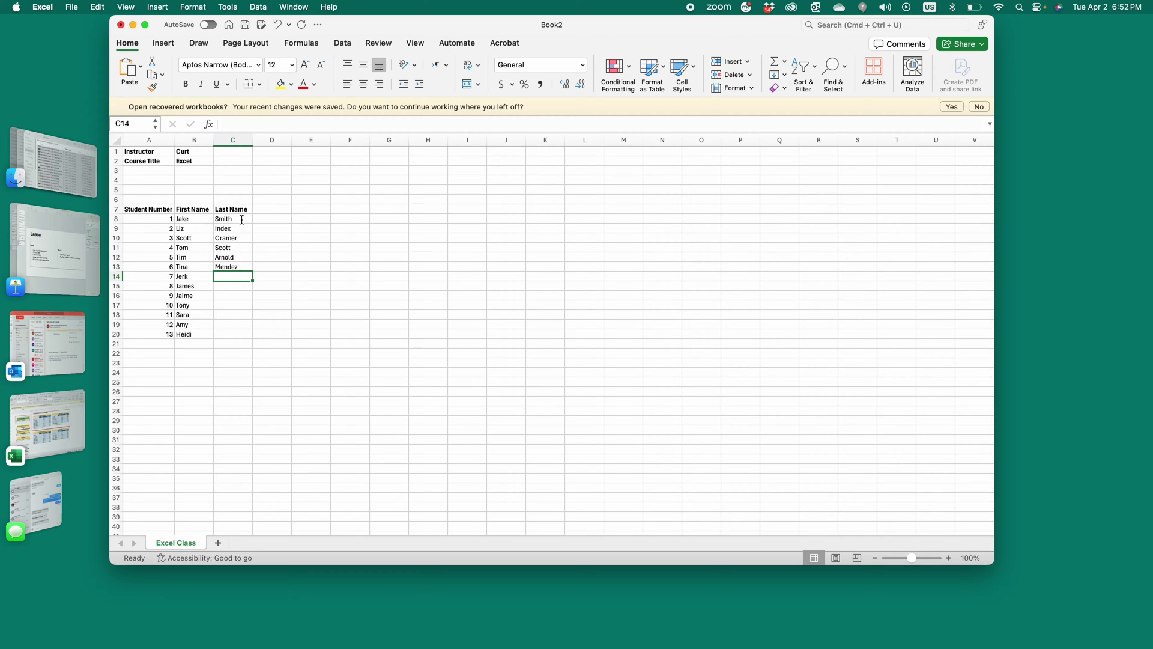
Step: Type last names for students 7–13 into C14:C20
text(Clapier)
key(Return)
text(Jones)
key(Return)
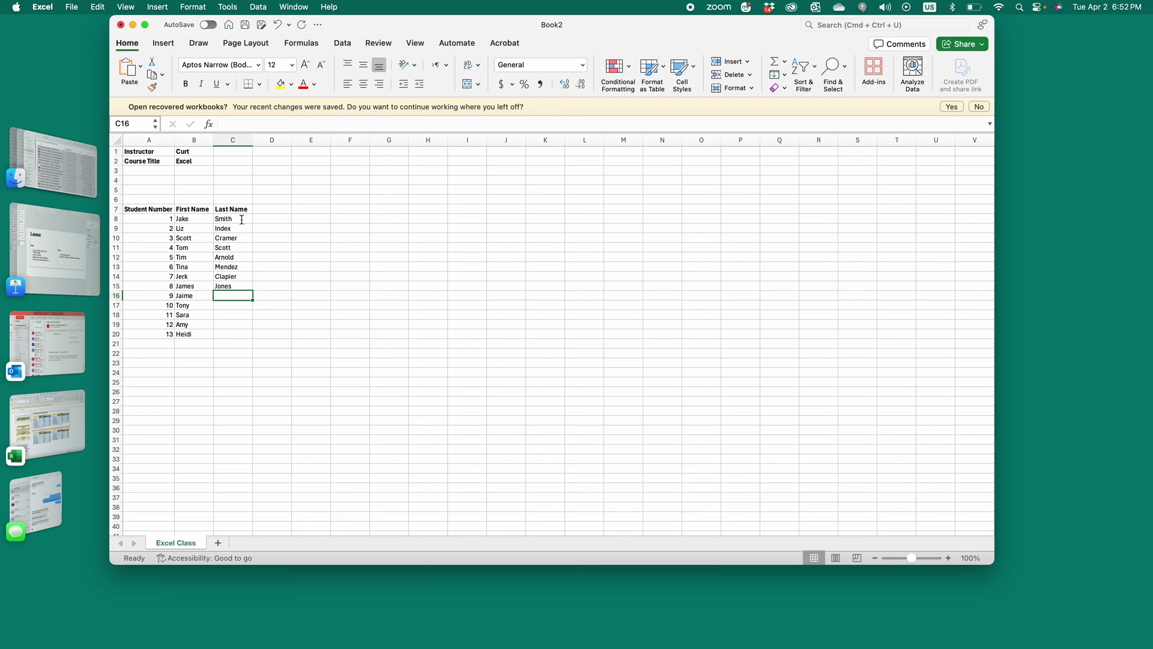
text(Smith)
key(Return)
text(Neame)
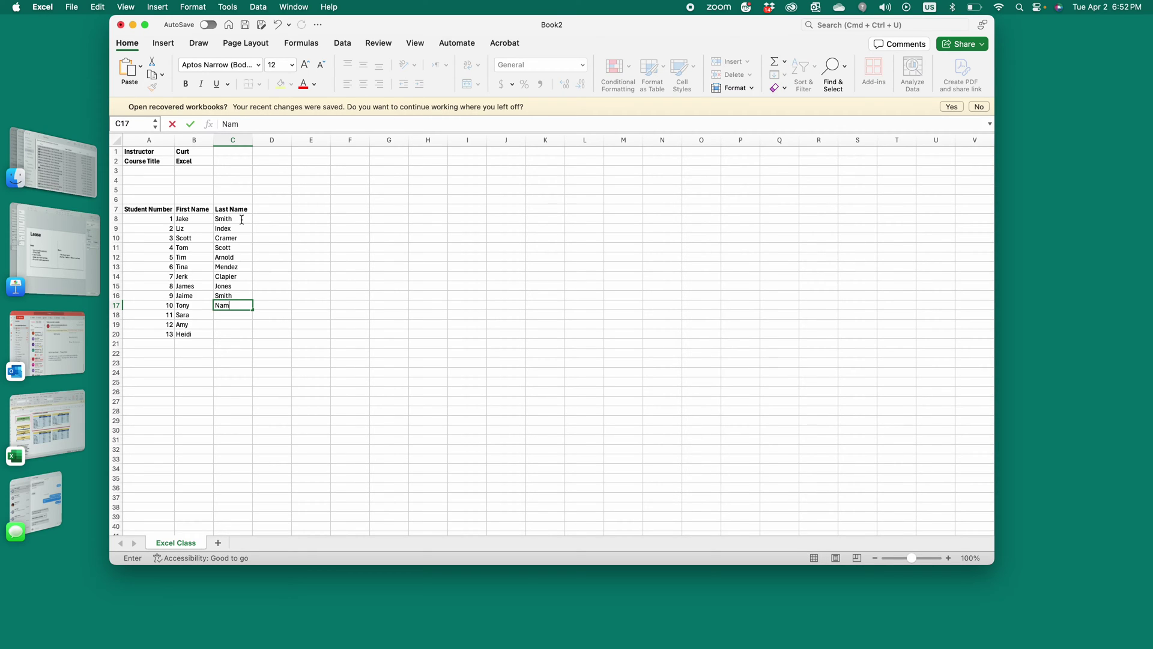
key(Return)
text(Monday)
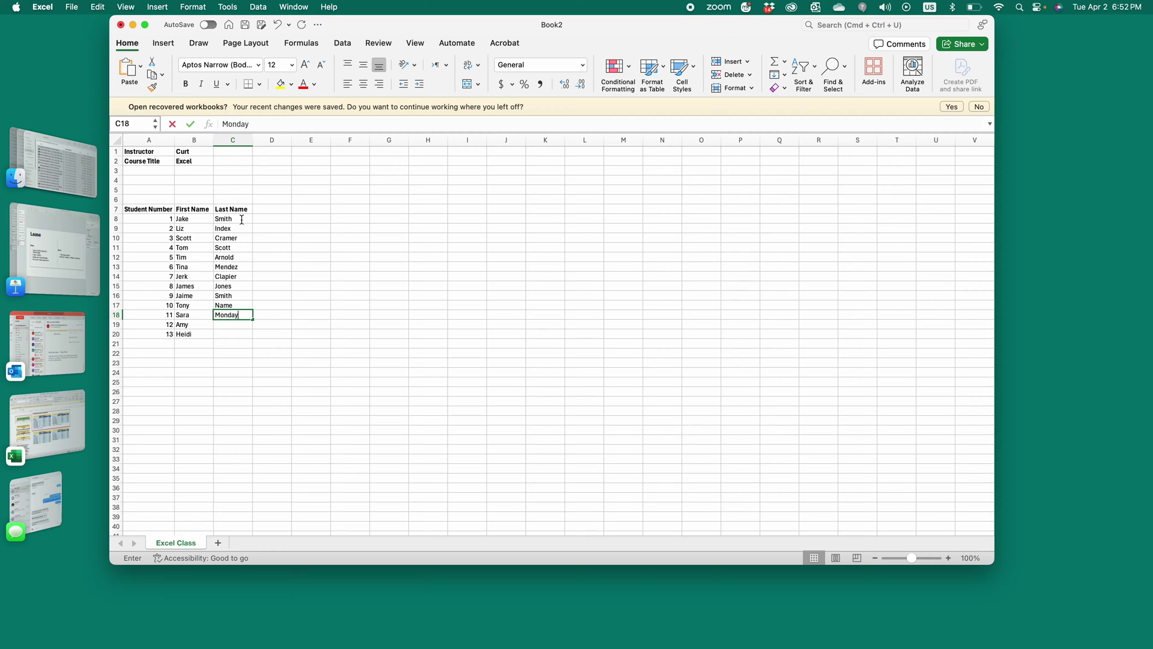
key(Return)
text(Tuesd)
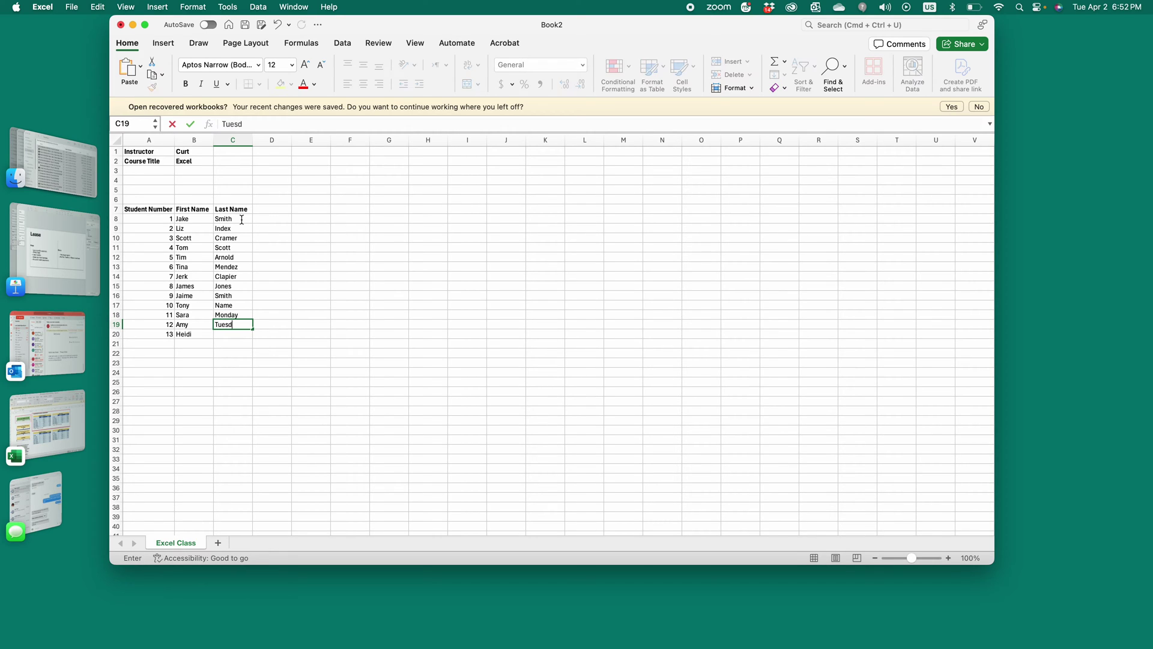
text(d)
key(Return)
text(Lame)
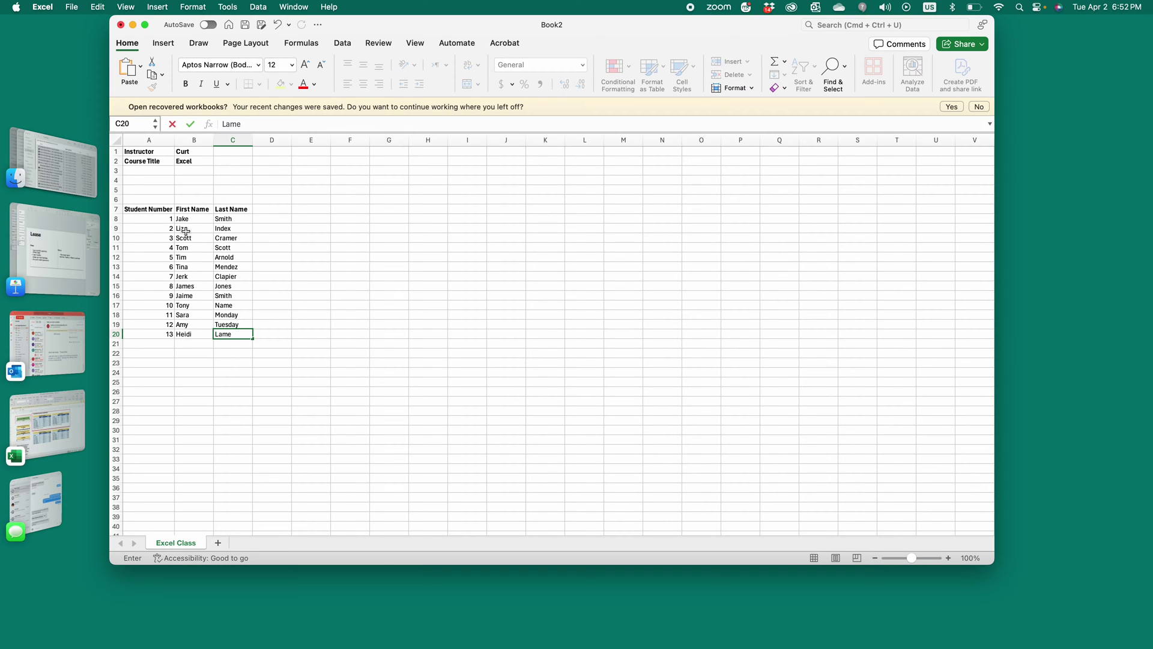
click(228, 245)
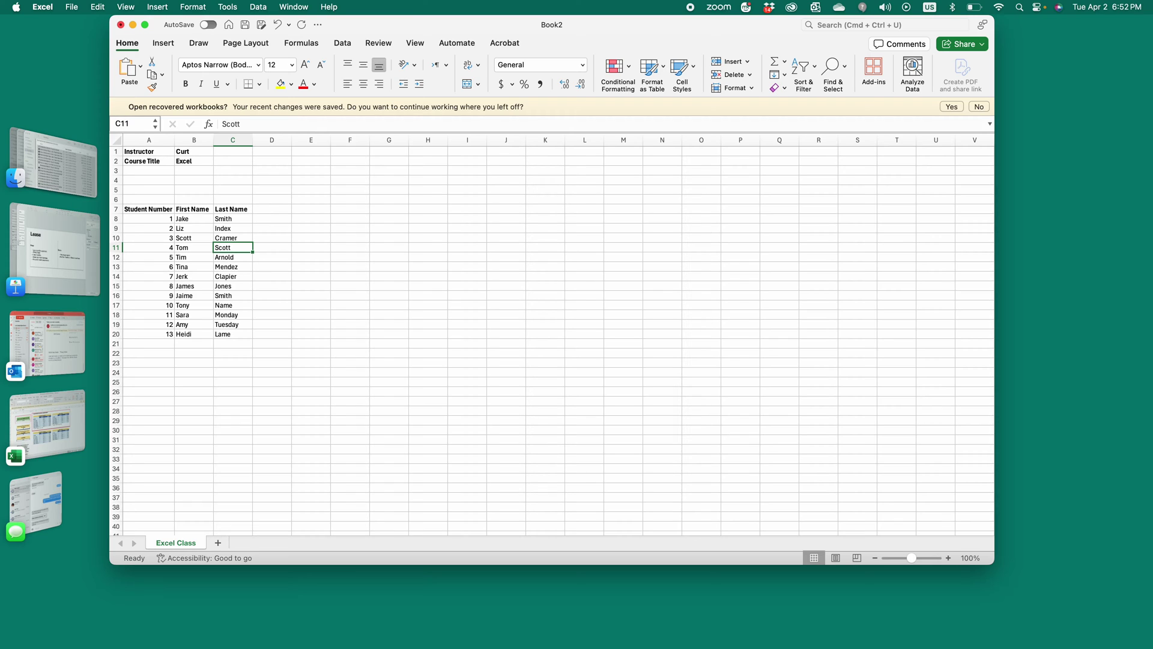
Step: Enter Assignment 1, 2 and 3 headers in D7:F7 and autofit columns D–F
click(282, 209)
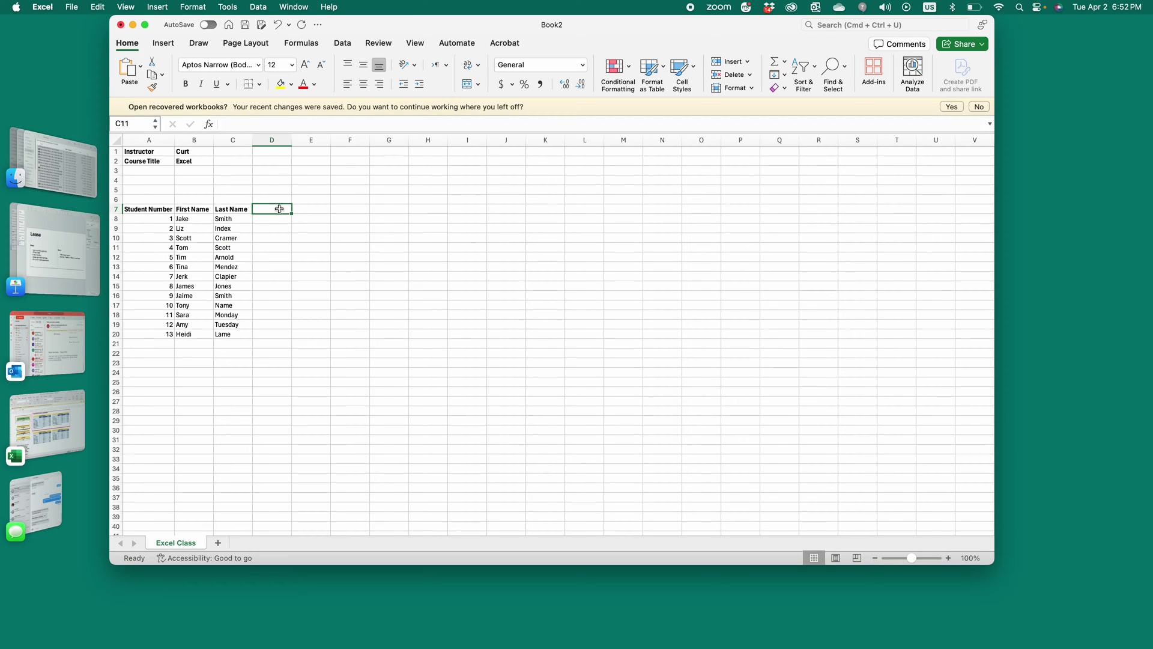
text(Ass)
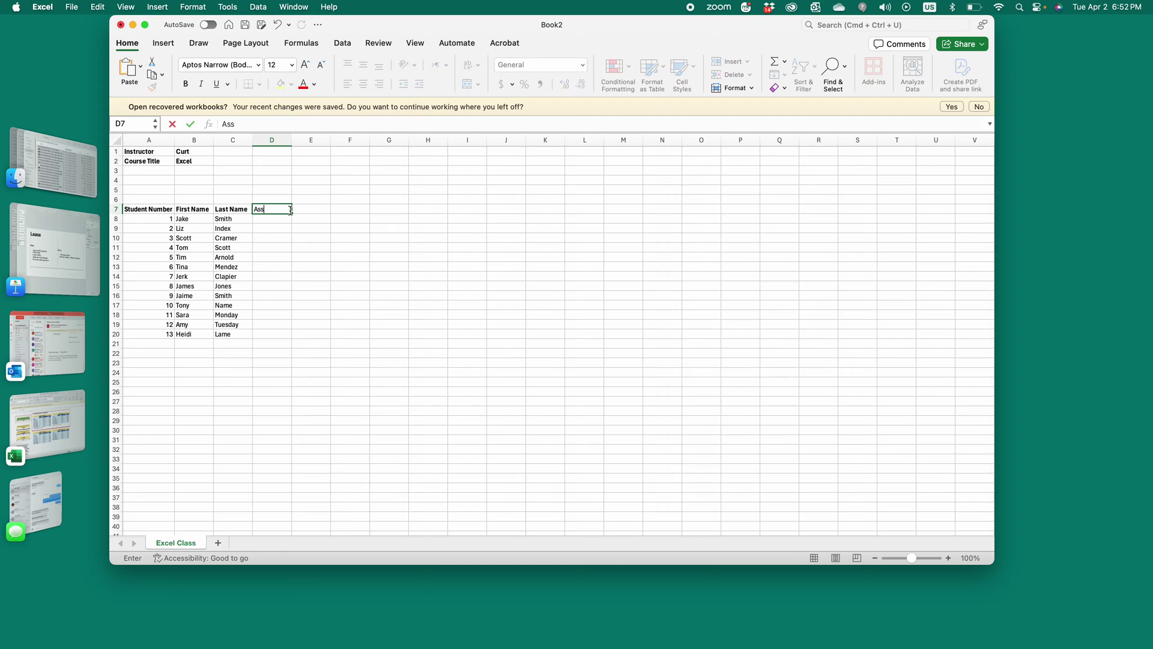
text(ignment)
key(Tab)
text(Assig)
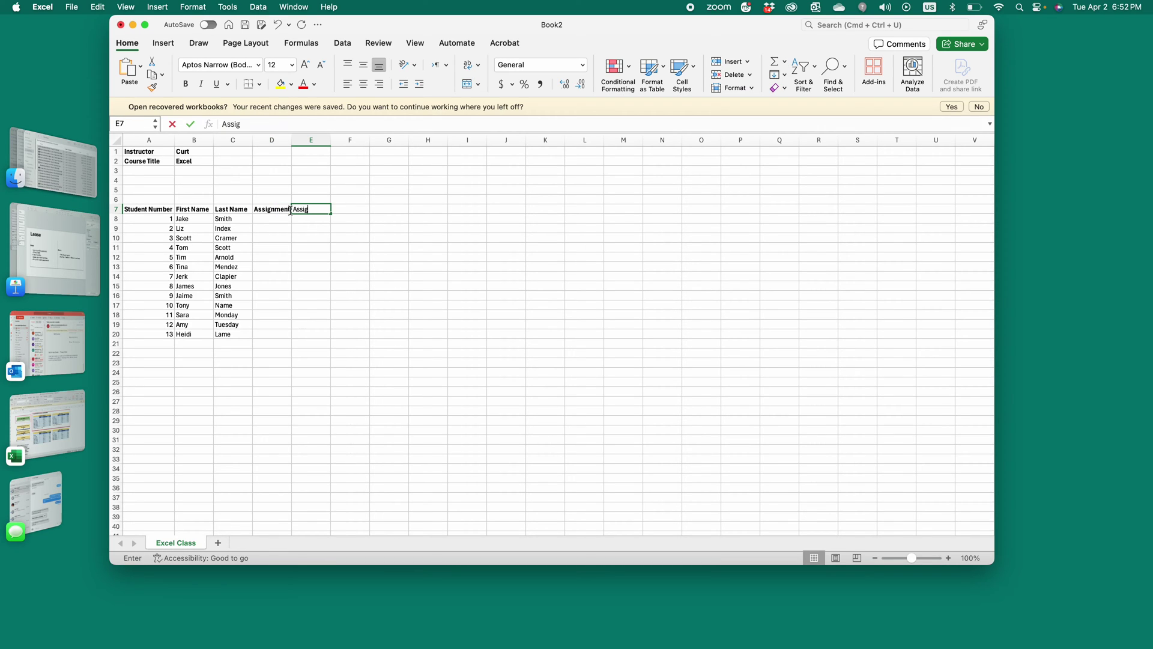
text(nement 2)
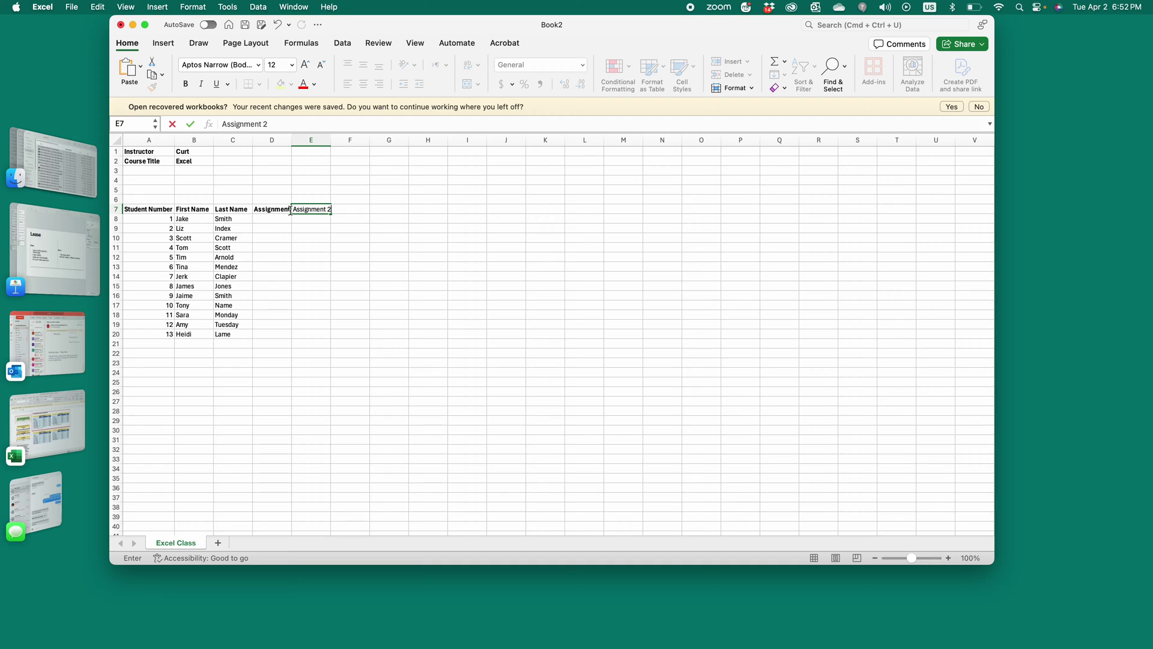
key(Tab)
text(Ass)
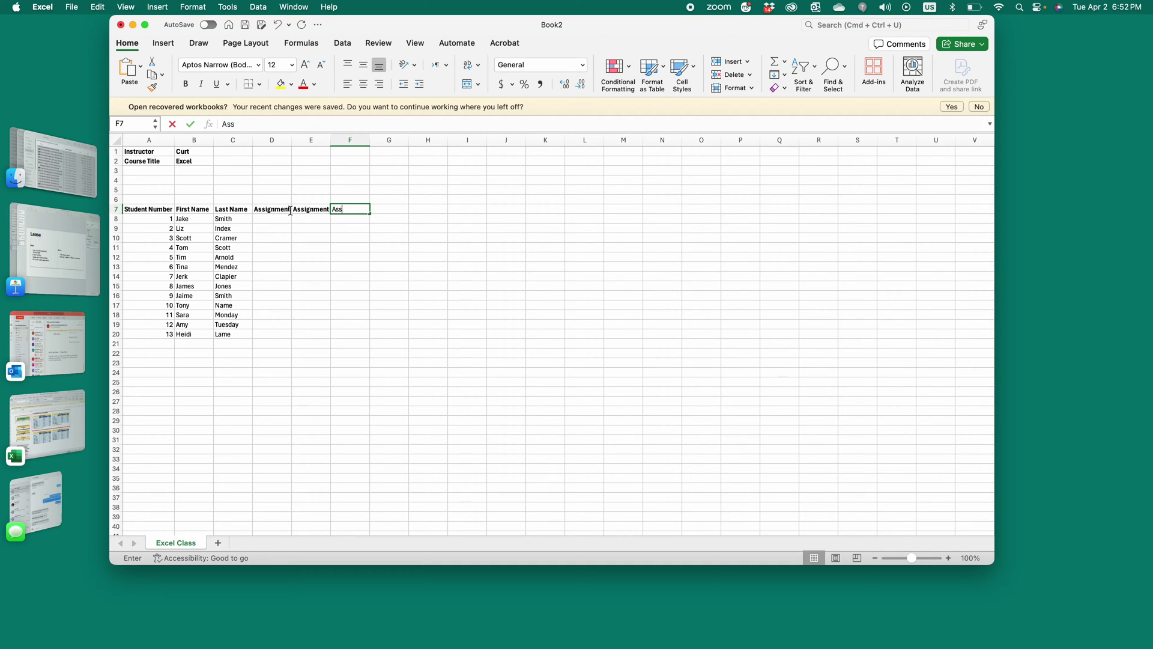
text(ignment 3)
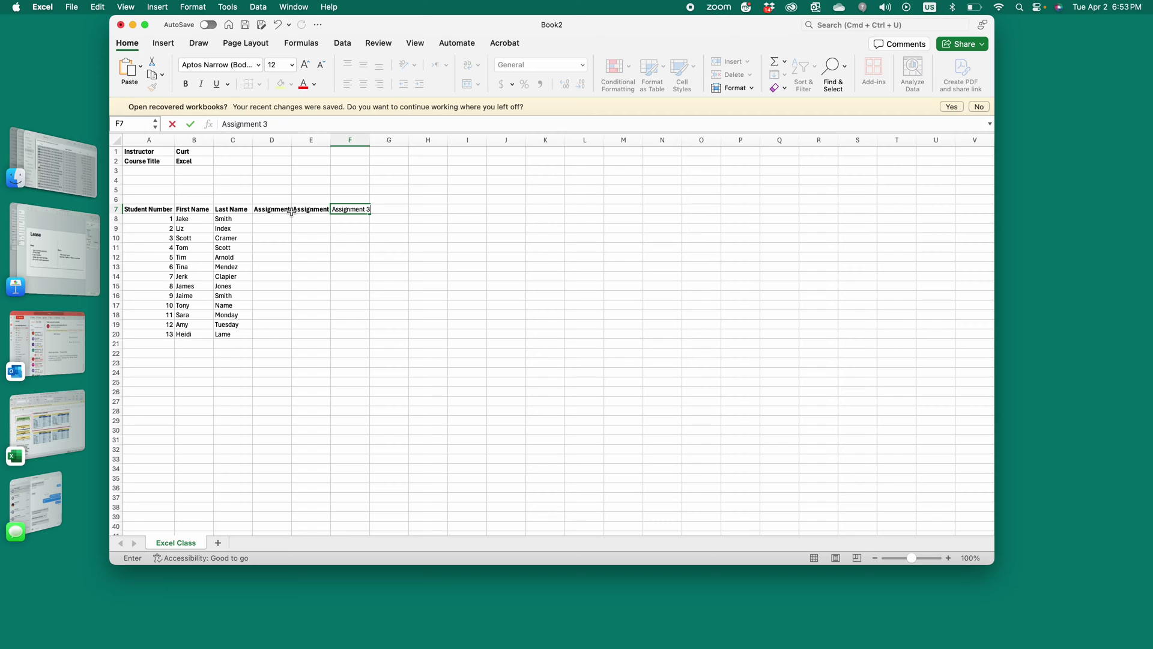
key(Return)
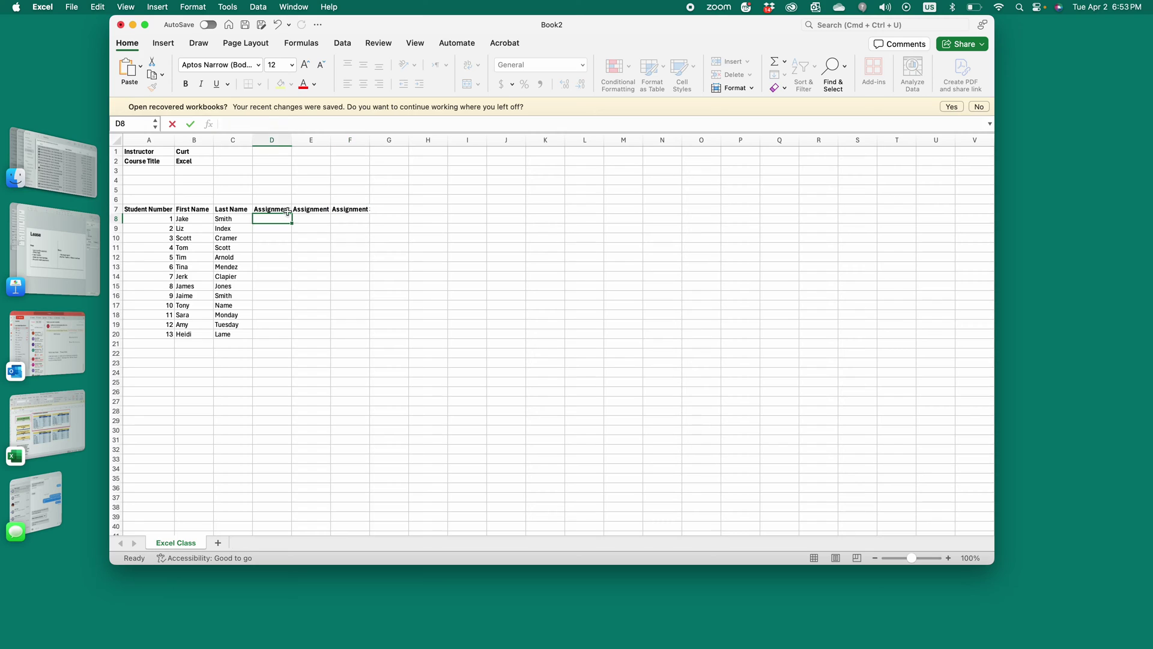
double_click(292, 139)
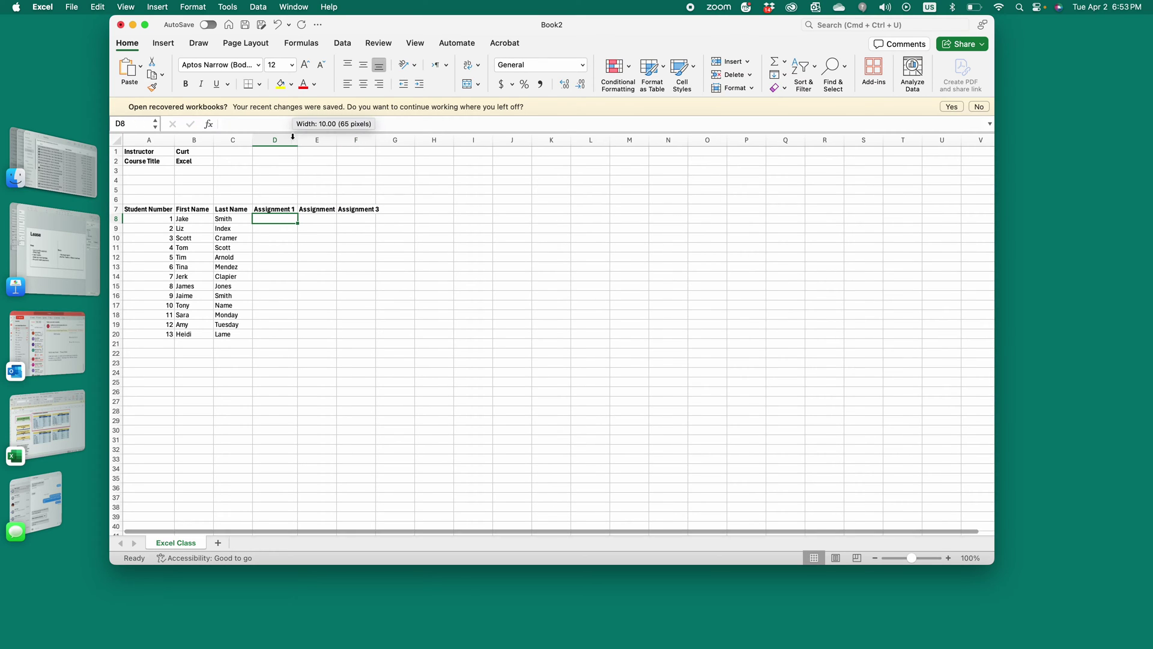
double_click(337, 139)
double_click(382, 139)
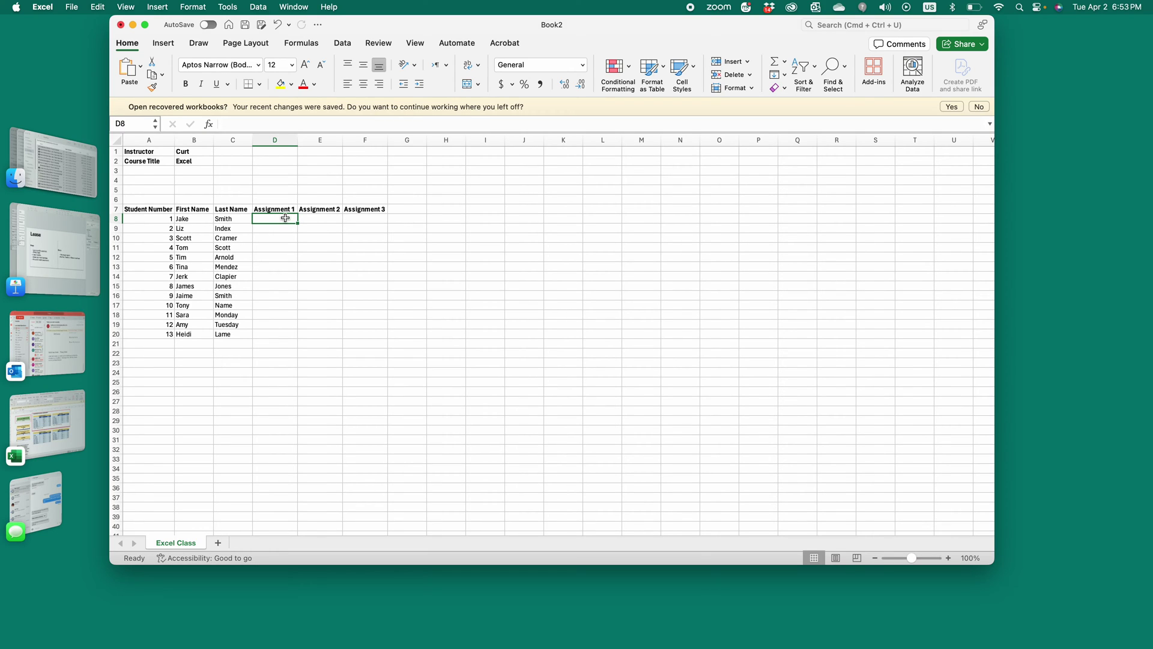
Step: Enter Assignment 1 scores 10, 7, 8, 6, 5, 10, 9 in D8:D14
text(10)
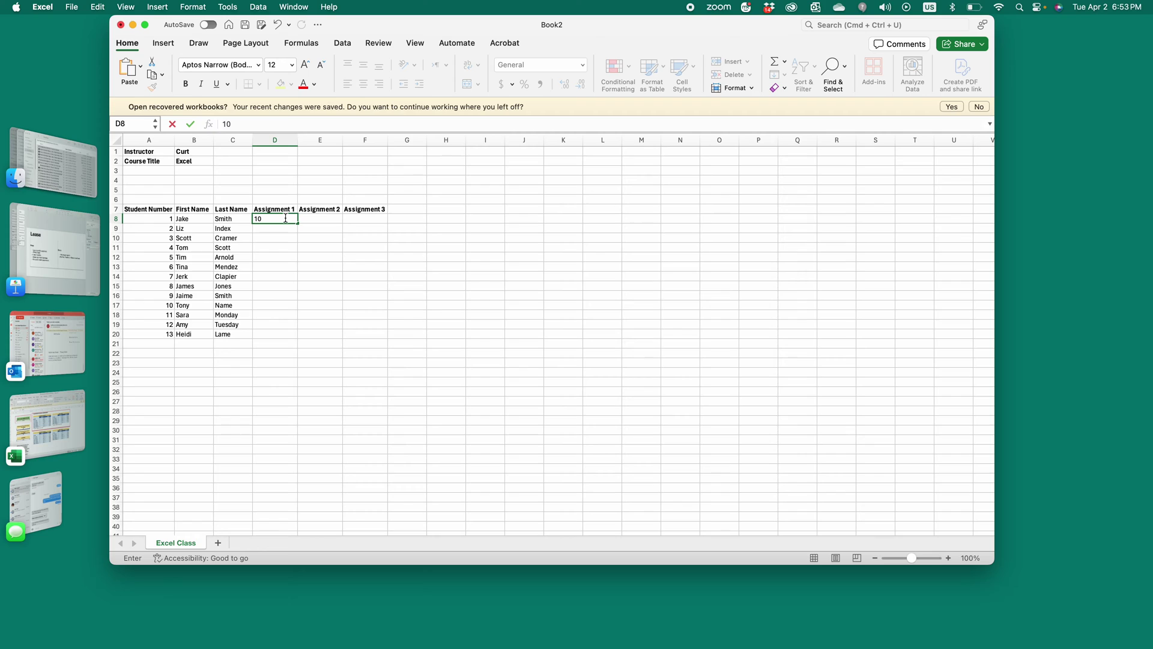
key(Return)
text(7)
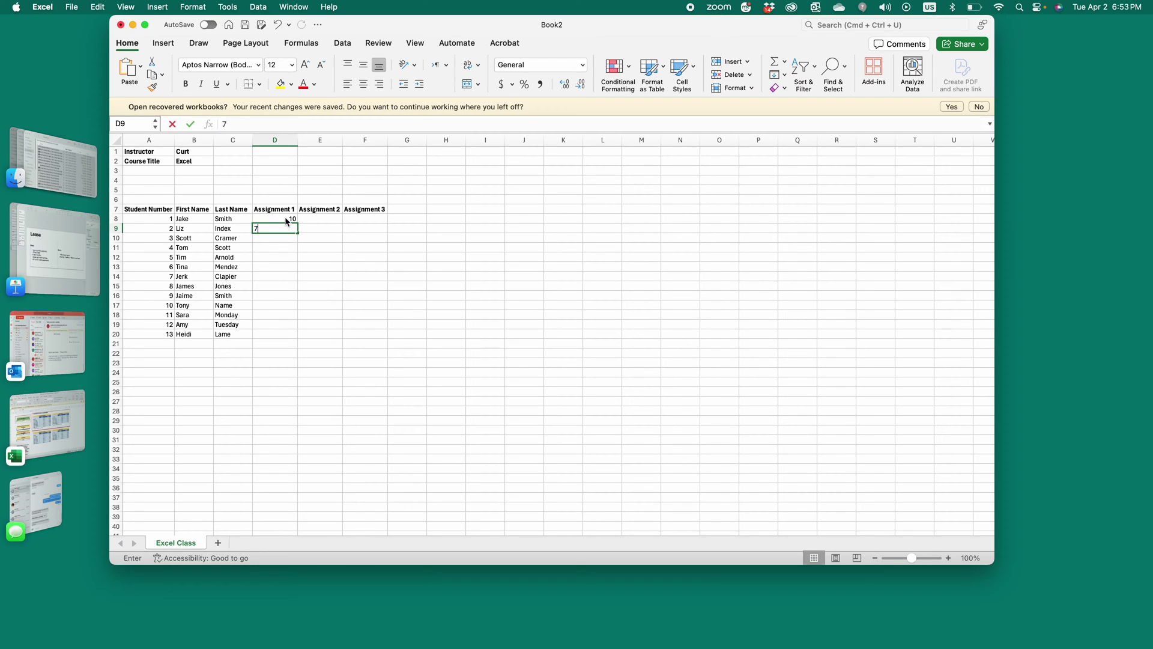
key(Return)
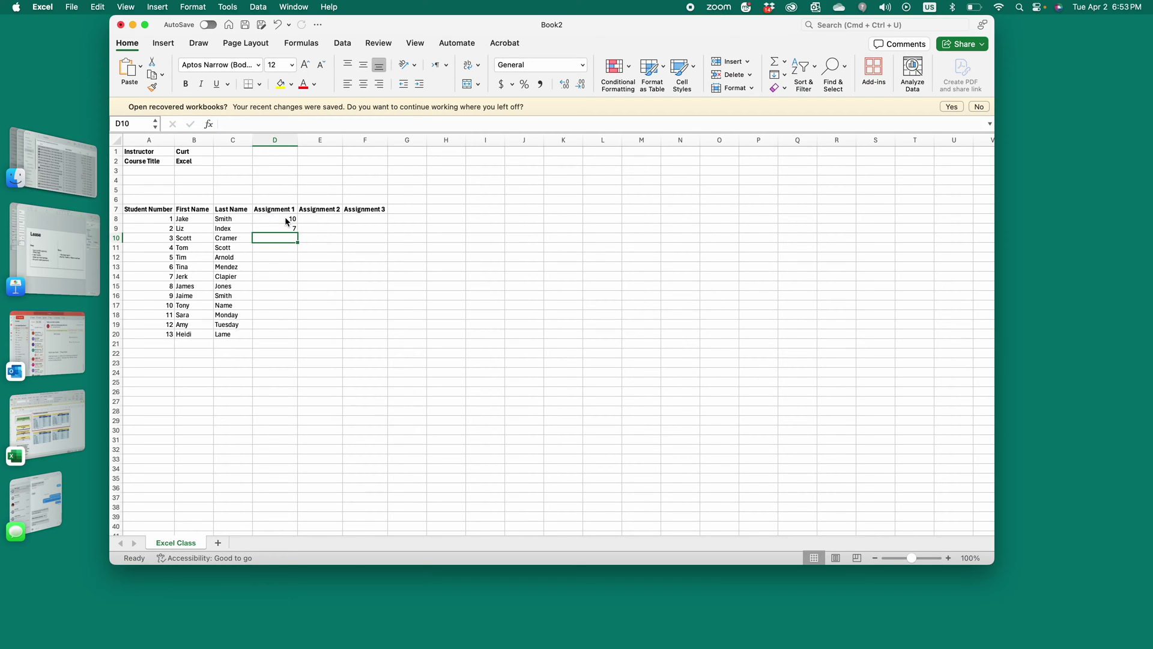
text(8)
key(Return)
text(6)
key(Return)
text(5)
key(Return)
text(10)
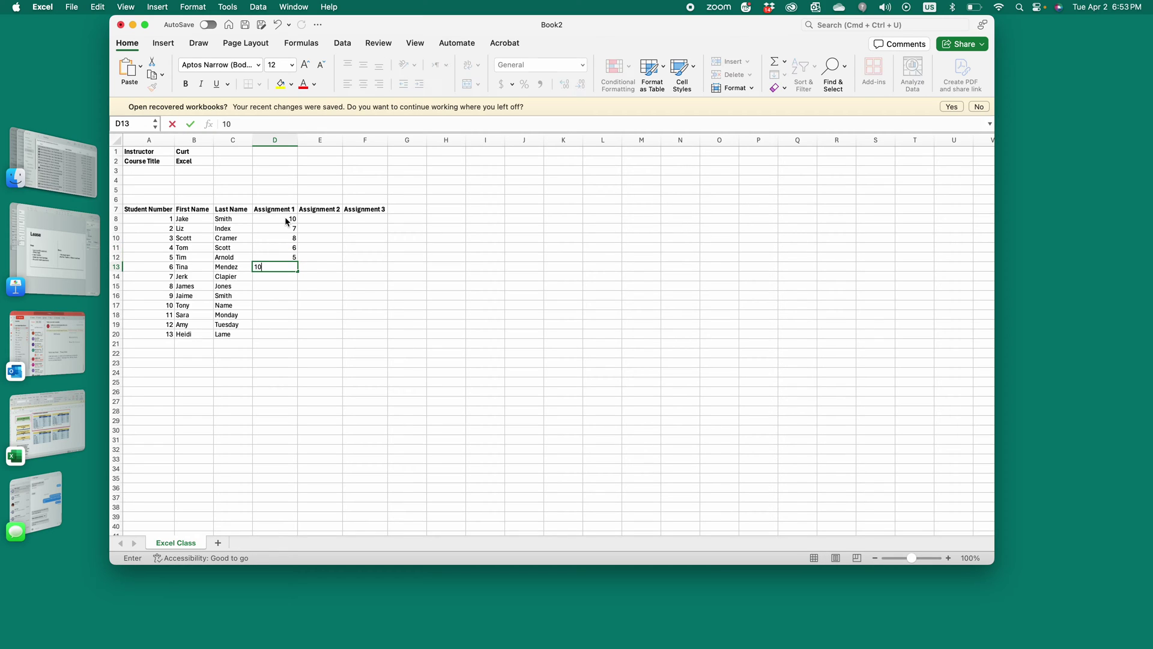
key(Return)
text(9)
key(Return)
Step: Enter Assignment 1 scores 8, 7, 5, 8, 9, 10 in D15:D20
text(8)
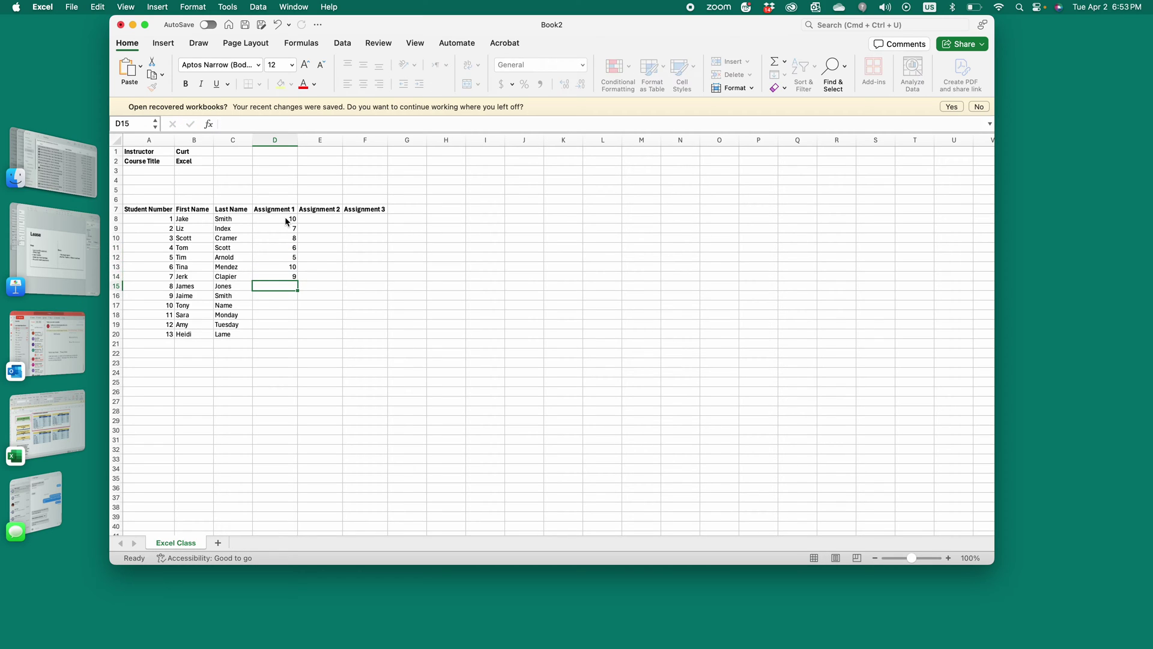
key(Return)
text(7)
key(Return)
text(5)
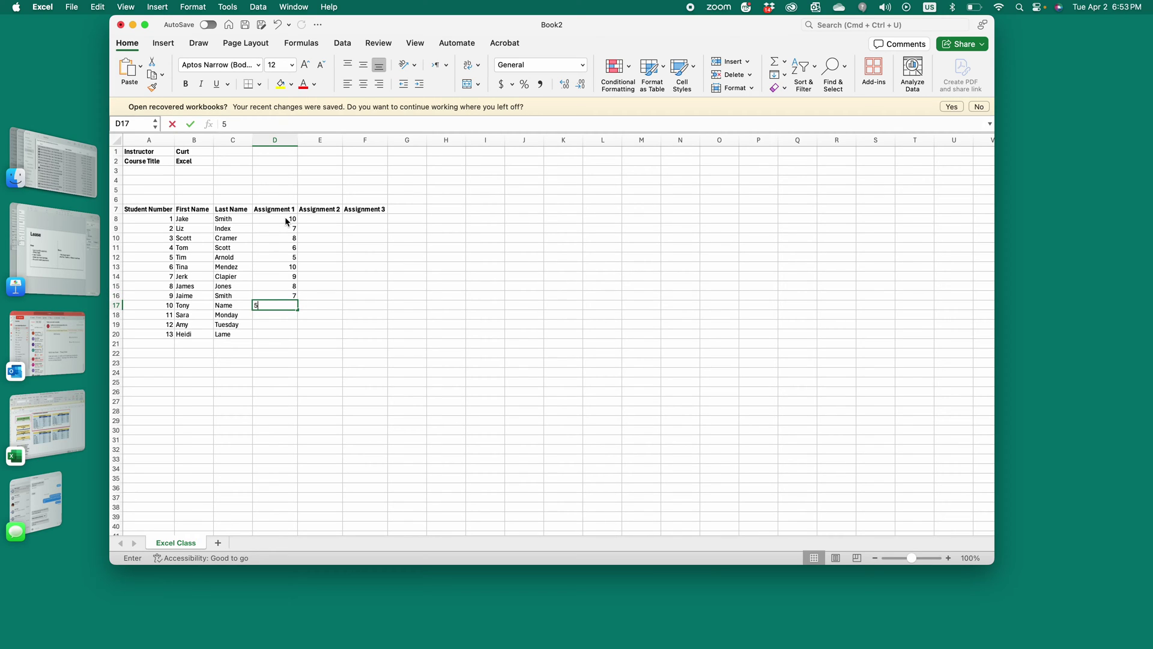
key(Return)
text(8)
key(Return)
text(9)
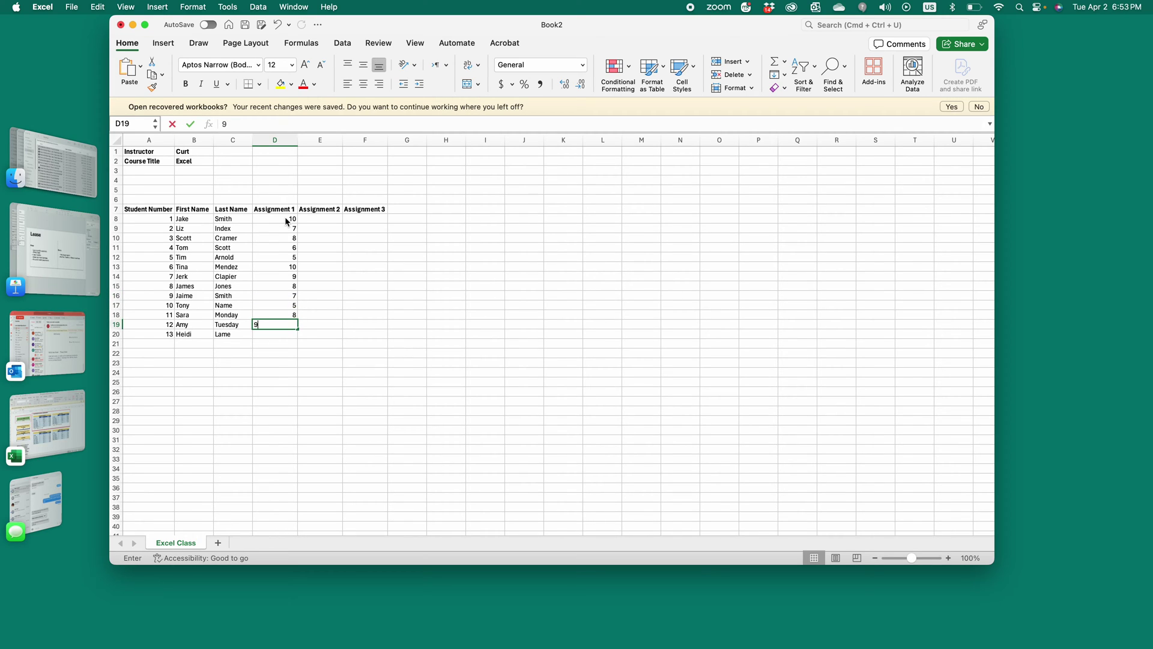
key(Return)
text(10)
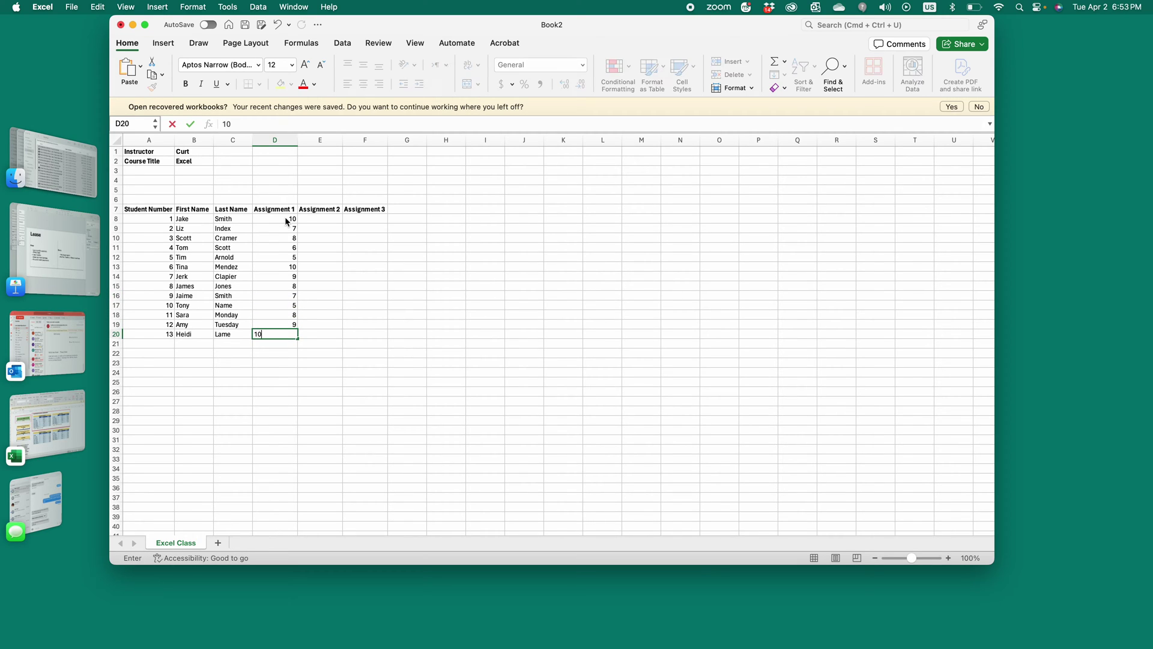
click(344, 218)
click(290, 217)
Step: Copy the Assignment 1 scores from D8:D20 into E8:F20 for Assignments 2 and 3
drag(290, 217, 290, 333)
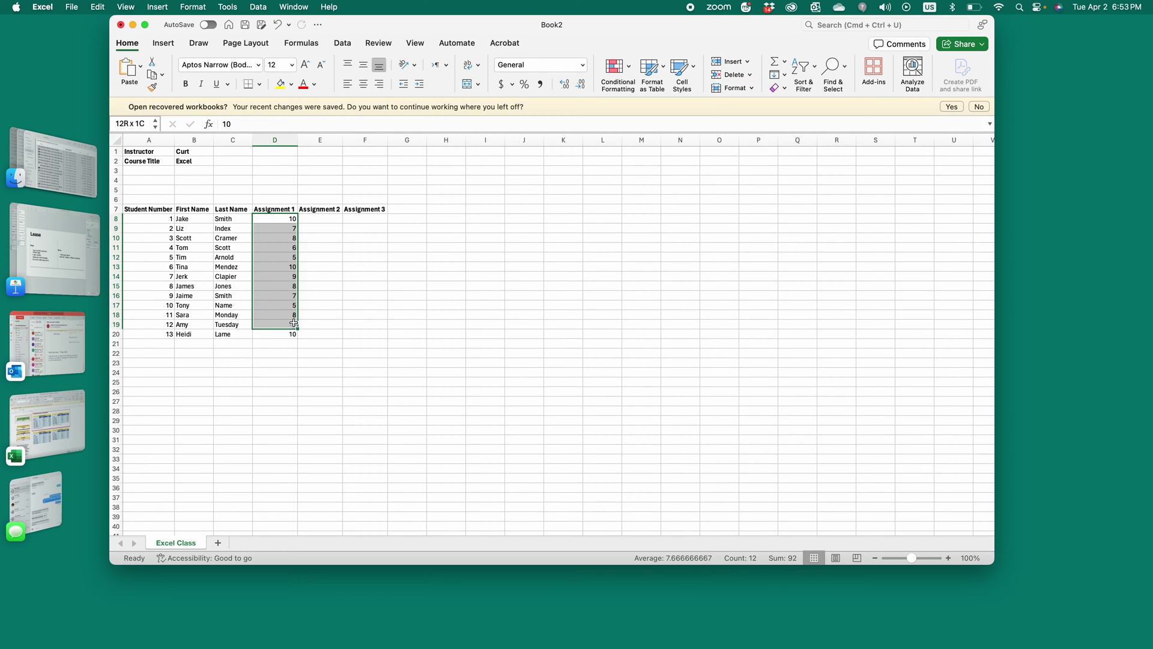
key(super+c)
drag(327, 219, 373, 334)
key(super+v)
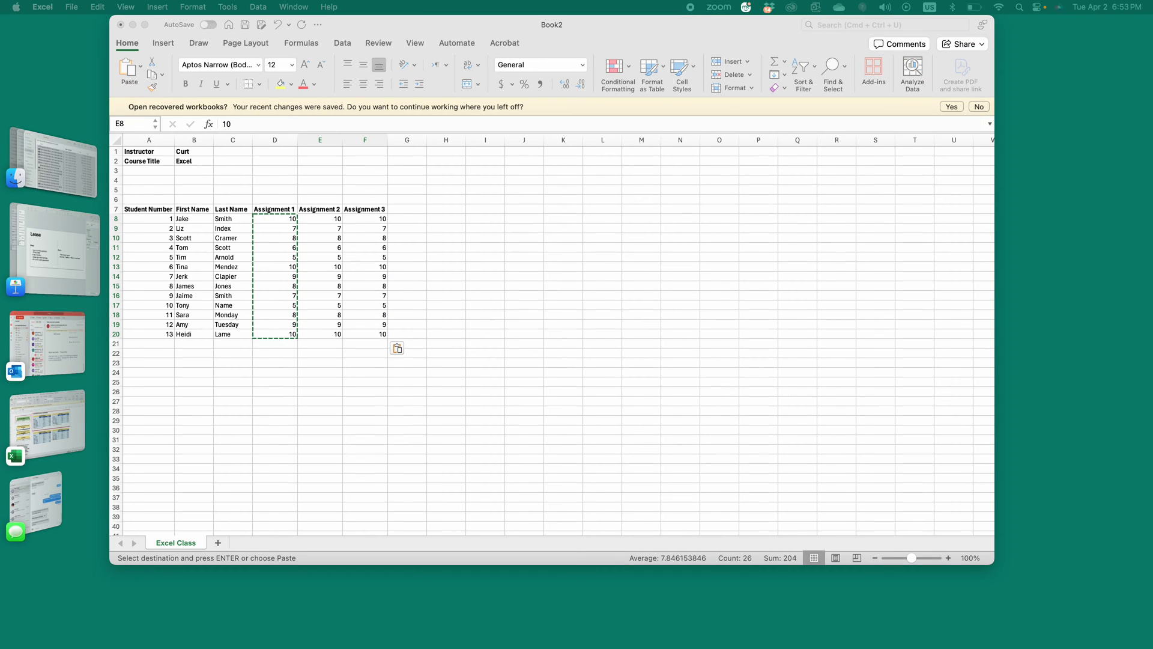
click(420, 208)
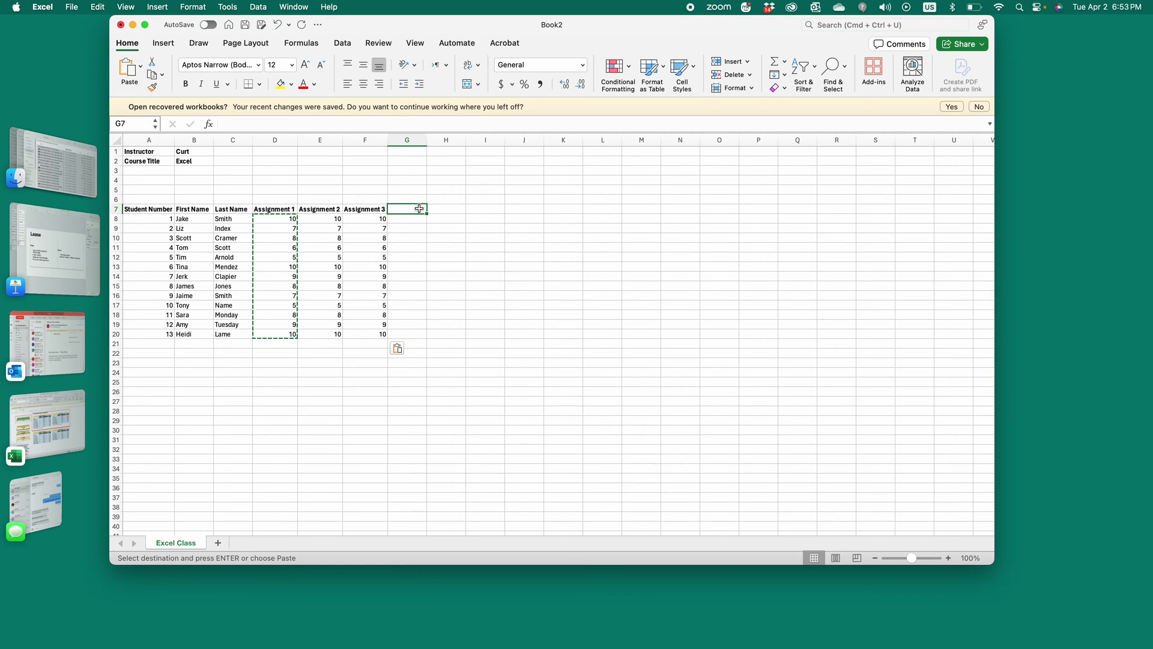
text(To)
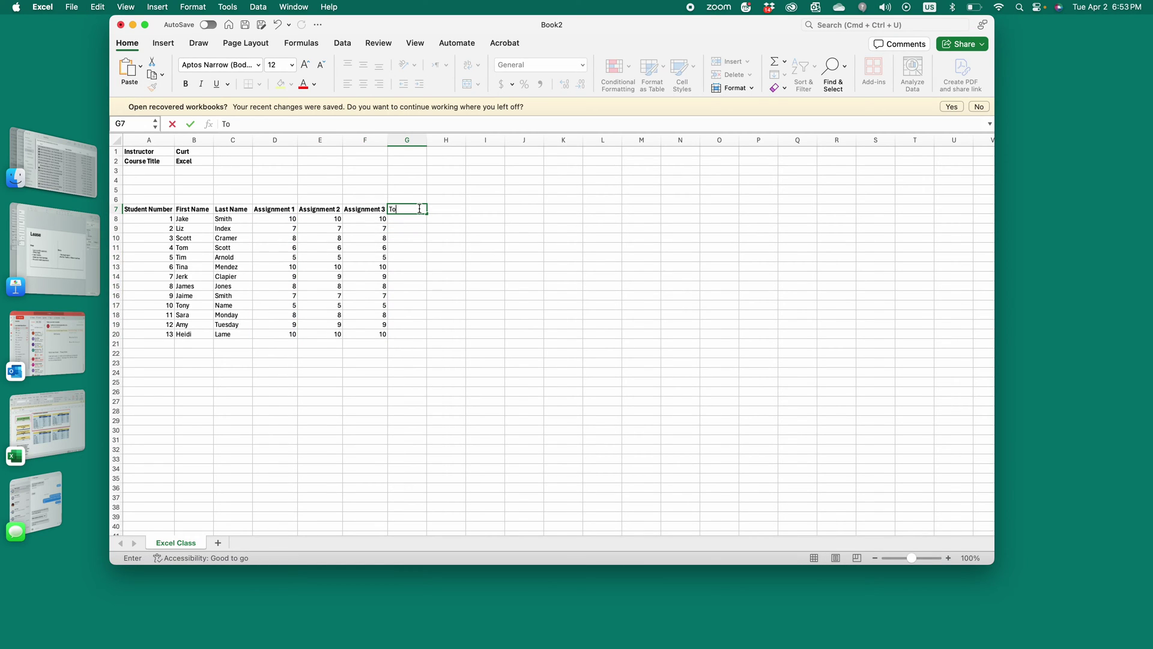
text(tlal)
key(Left)
key(Right)
key(Return)
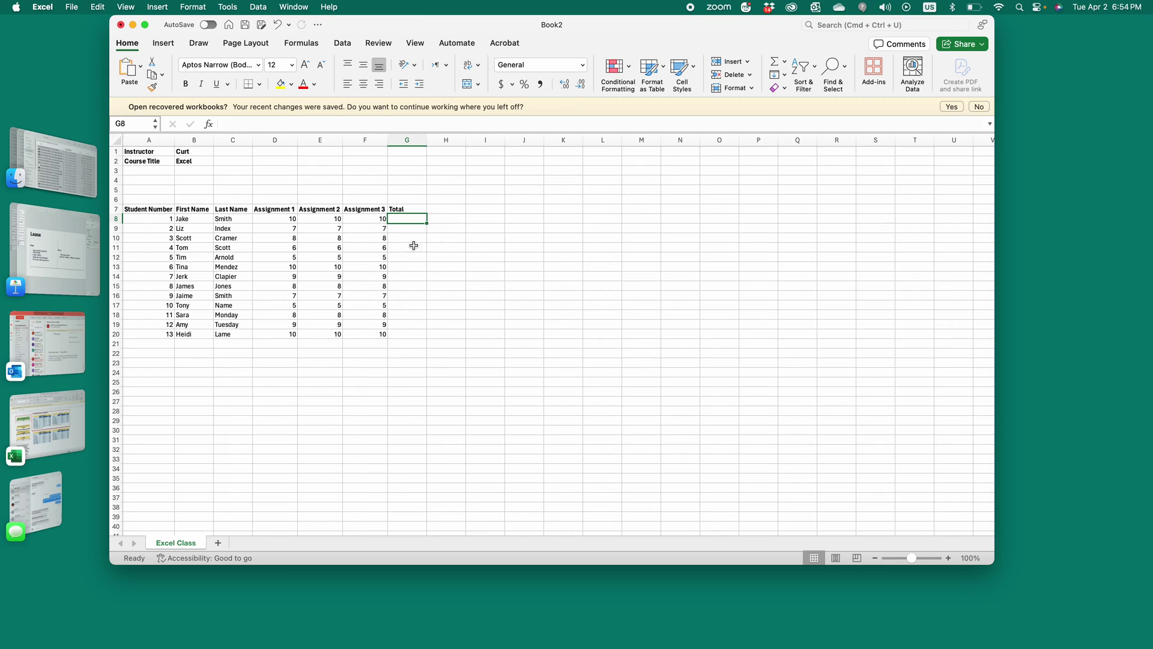
click(409, 140)
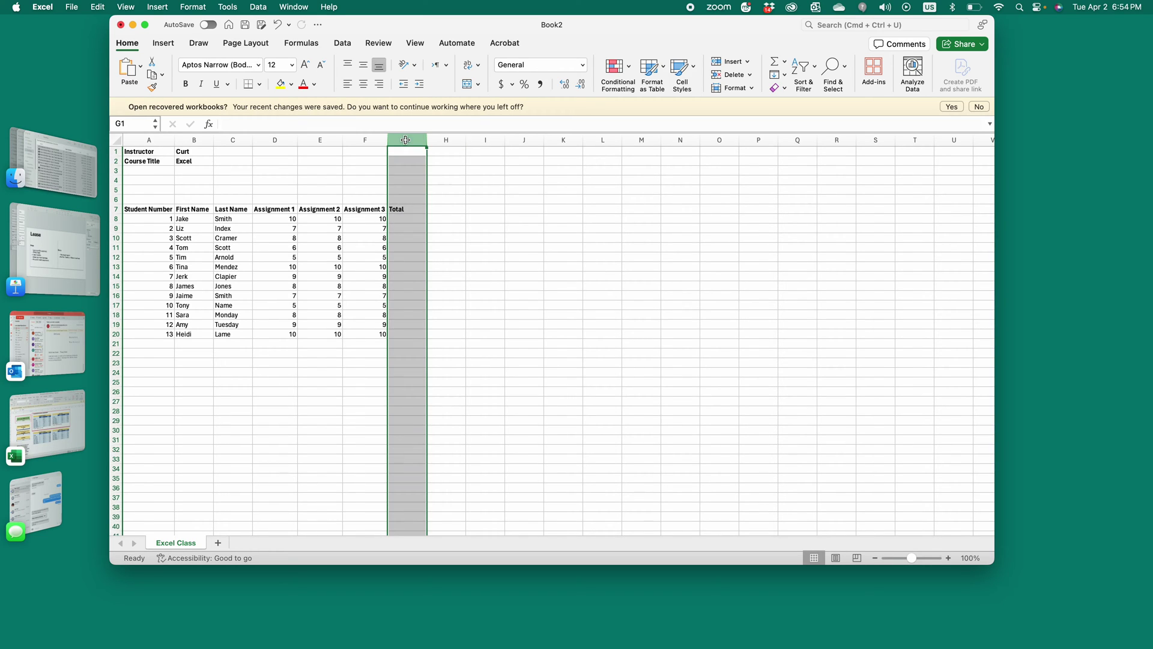
right_click(404, 140)
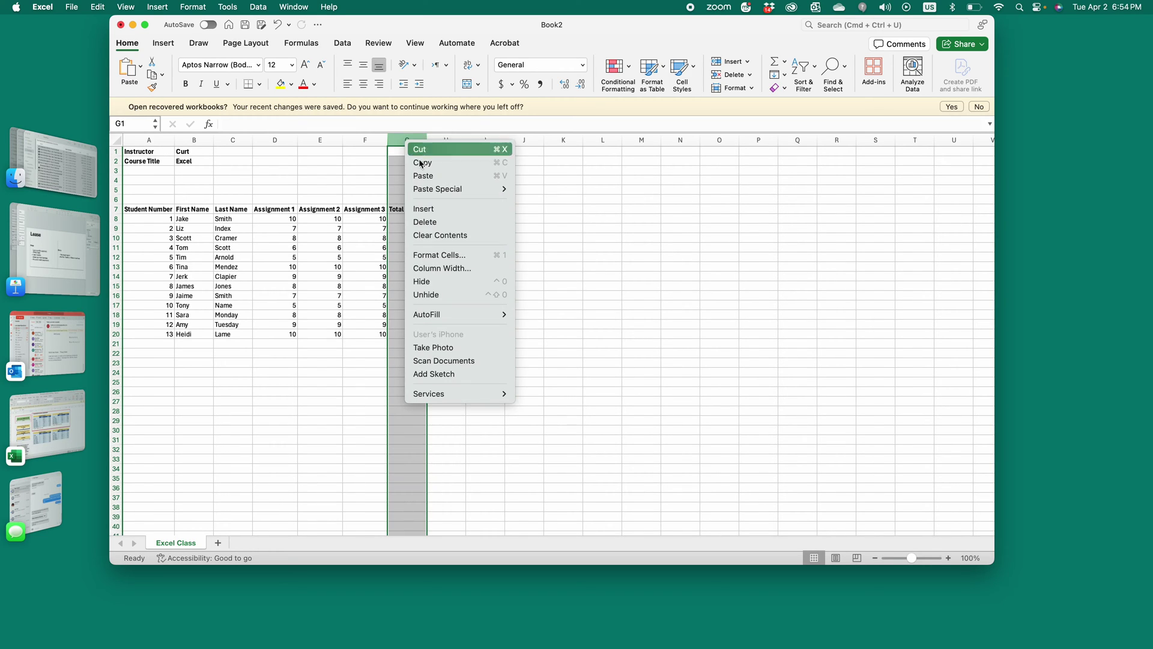
mouse_move(434, 197)
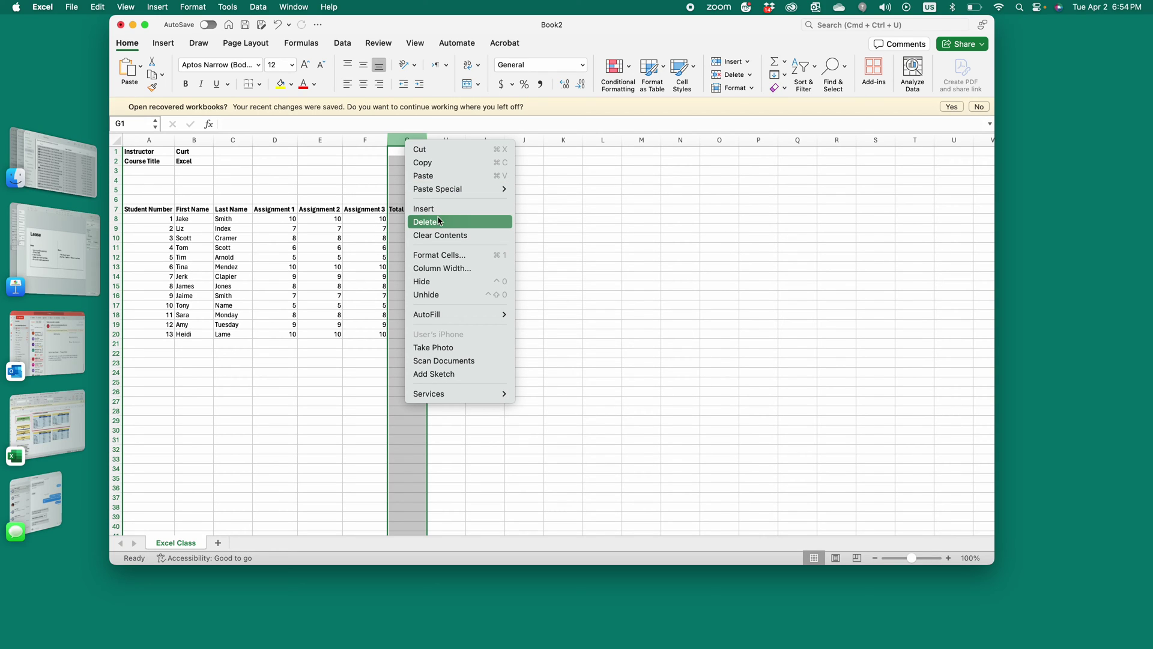
click(439, 210)
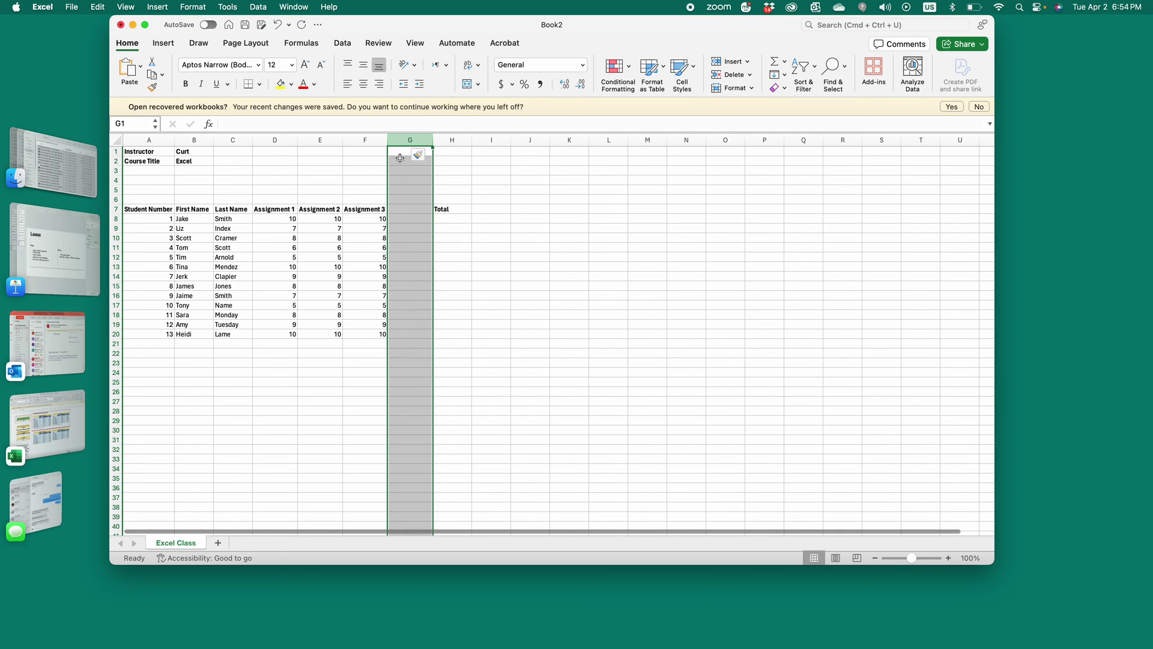
key(super+z)
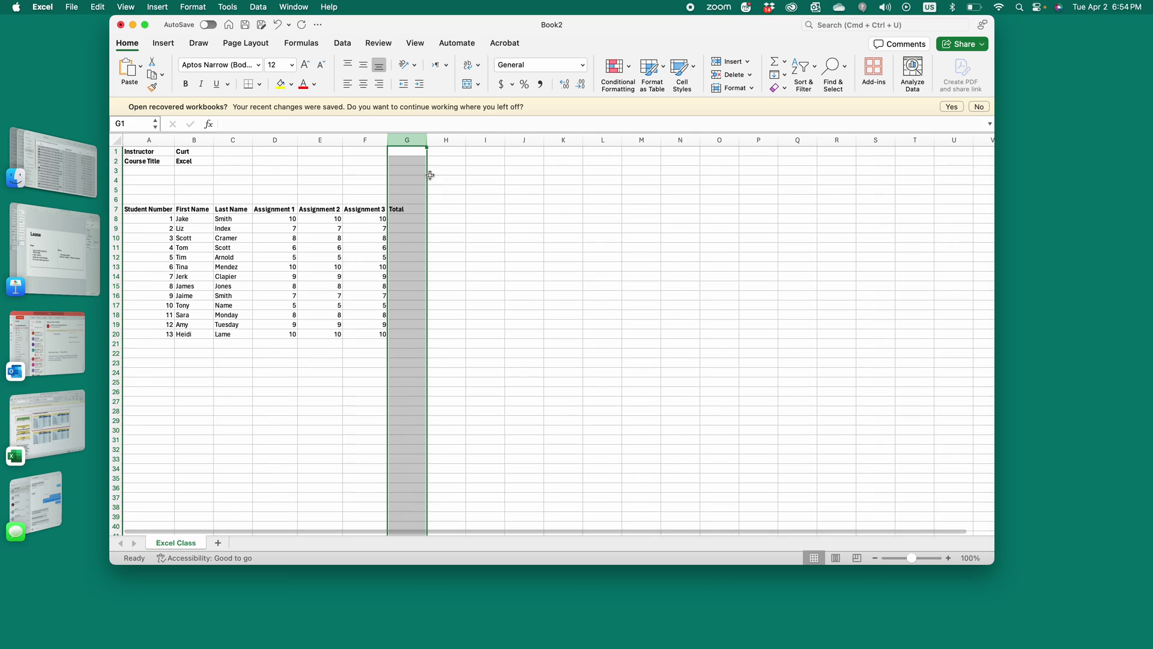
click(405, 222)
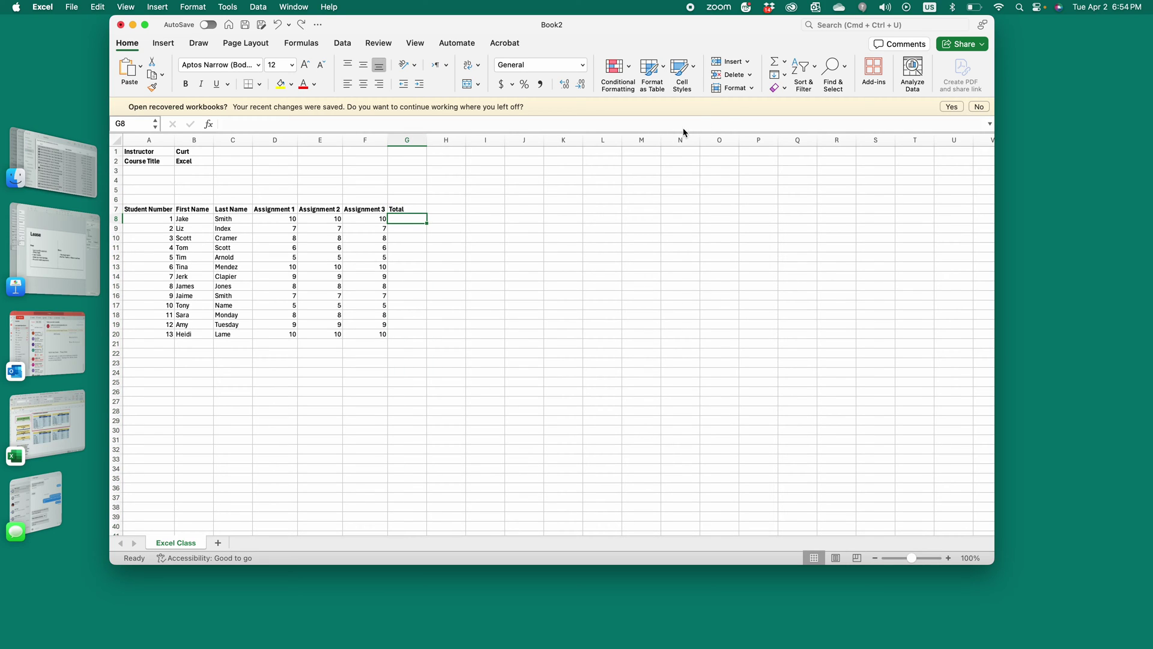
Step: AutoSum =SUM(D8:F8) in G8 and copy the total formula down through G20
click(775, 62)
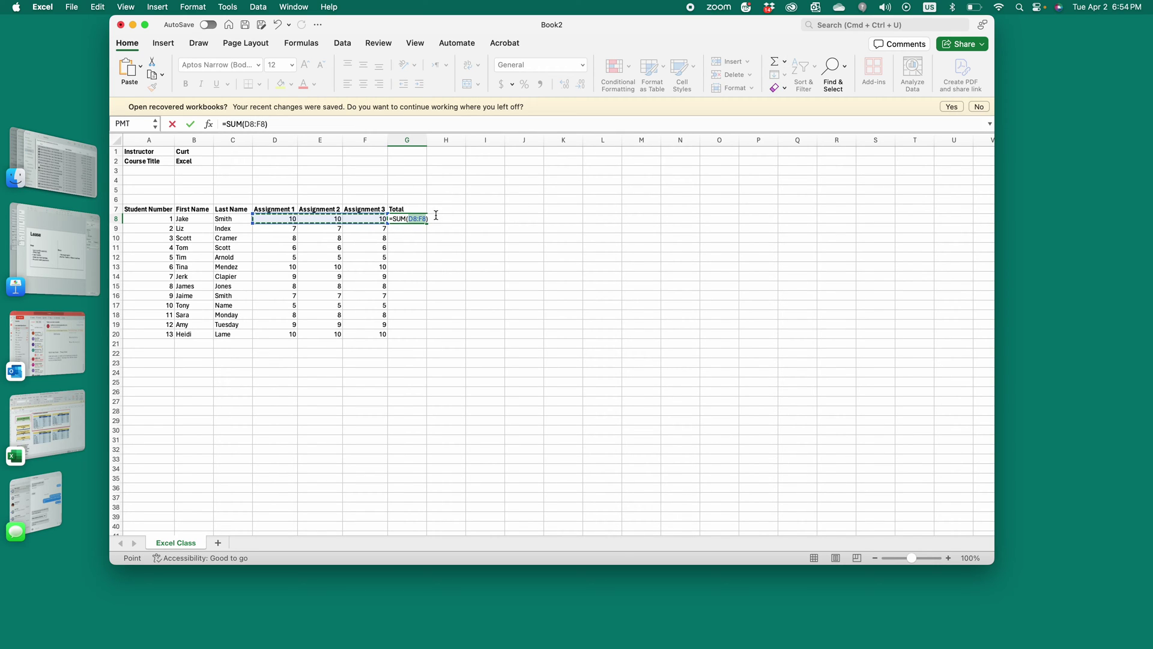
key(Return)
click(415, 223)
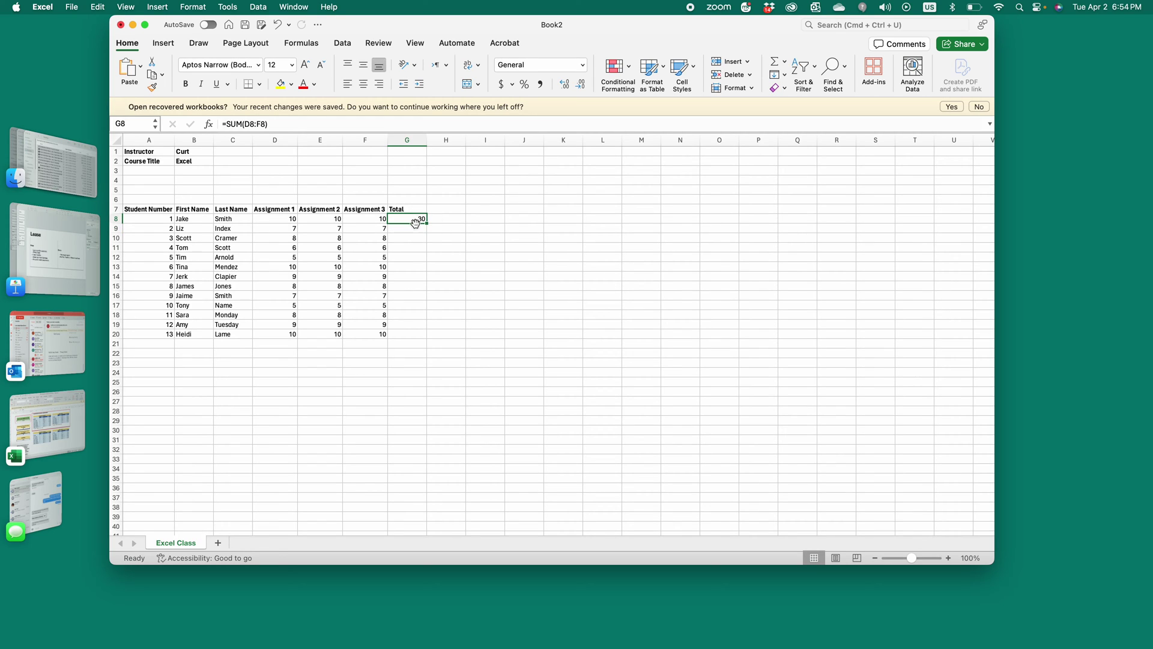
key(super+c)
drag(412, 229, 421, 334)
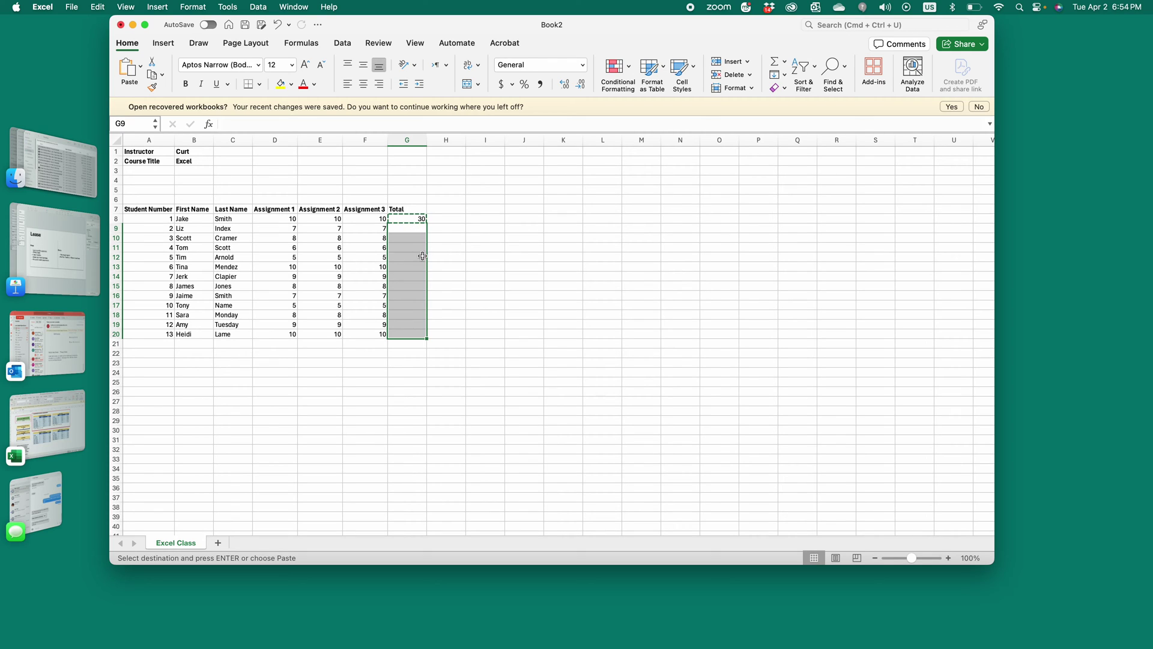
key(super+v)
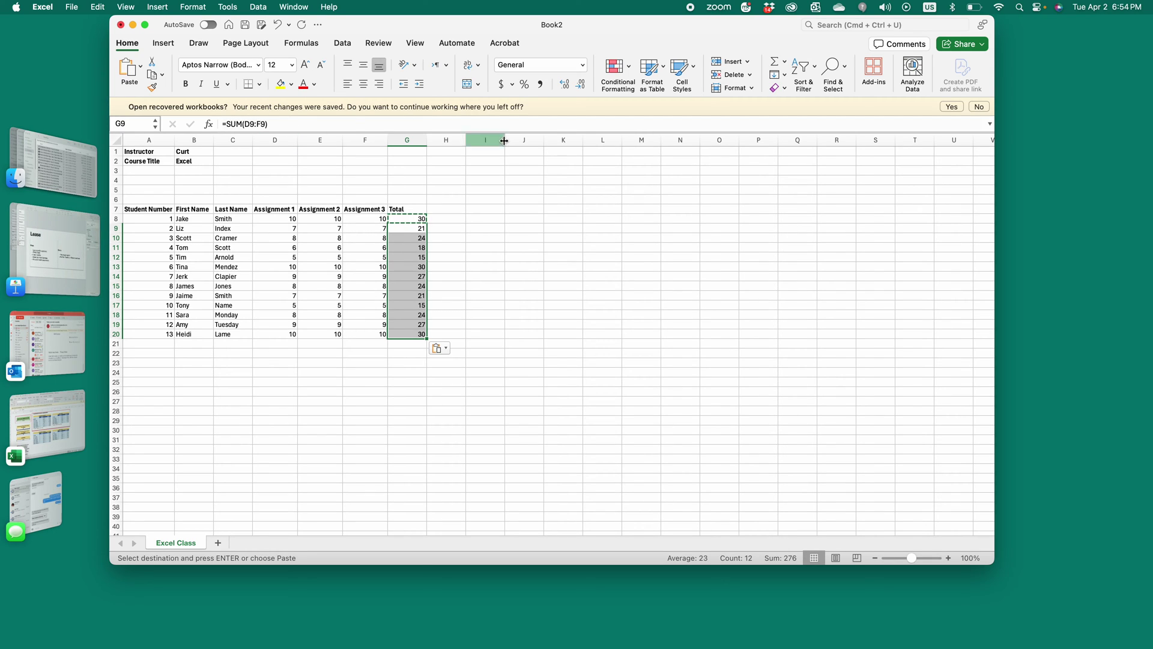
Step: Enter a bold 'Possible' heading in H7 beside Total
click(452, 210)
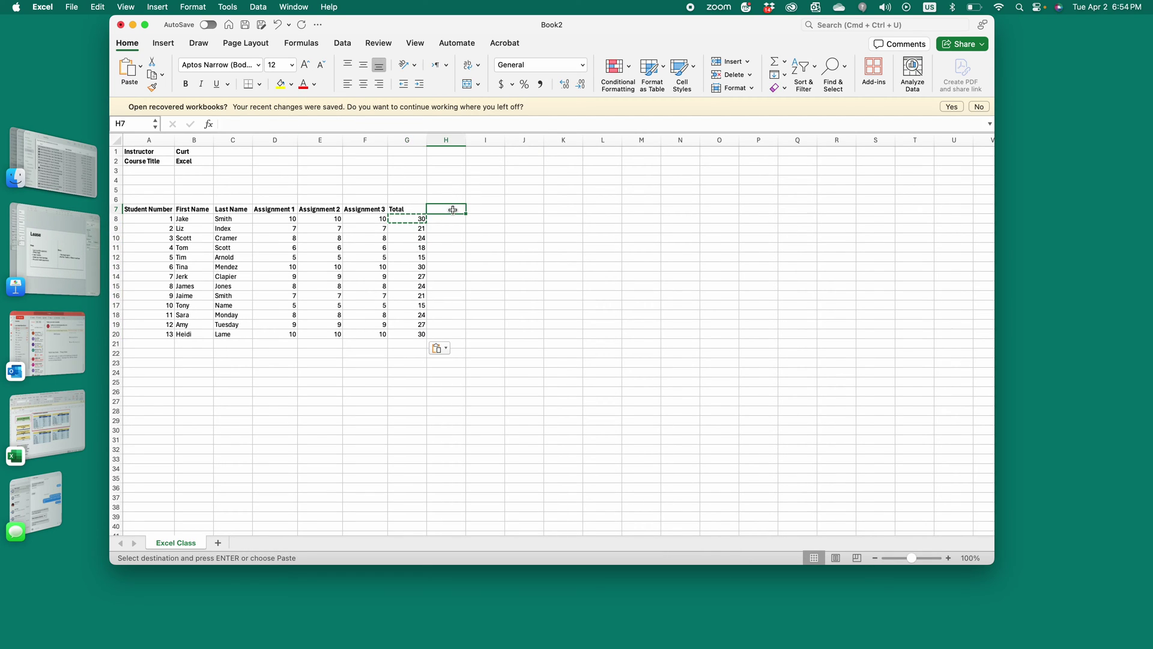
text(Poss)
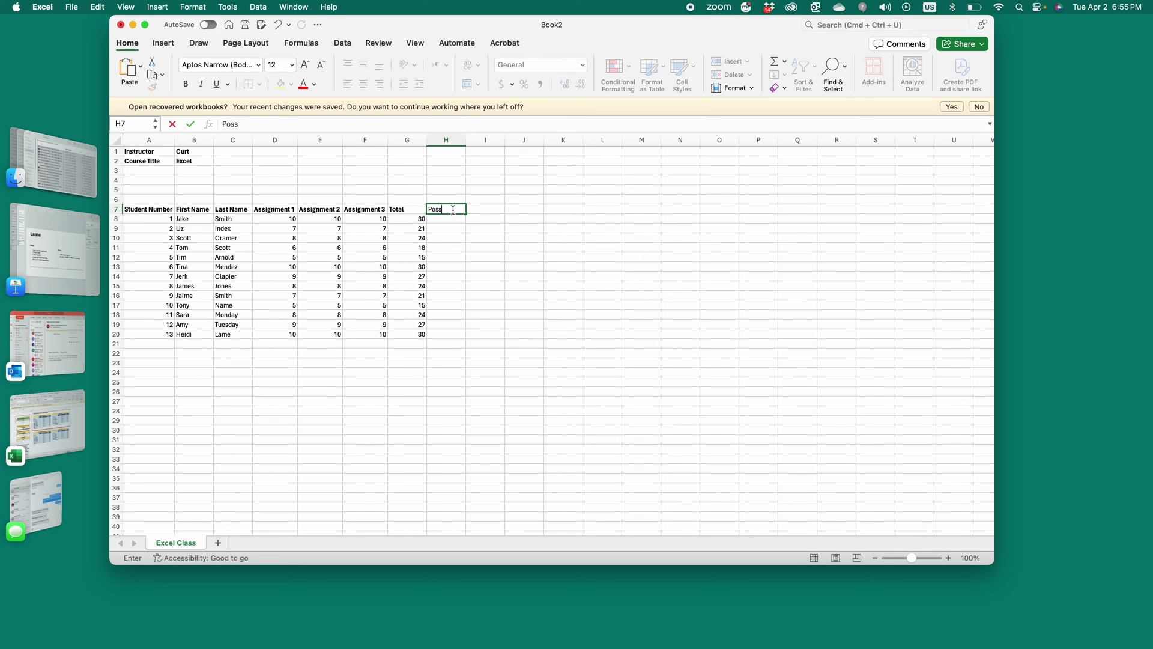
text(ible)
key(ctrl+Return)
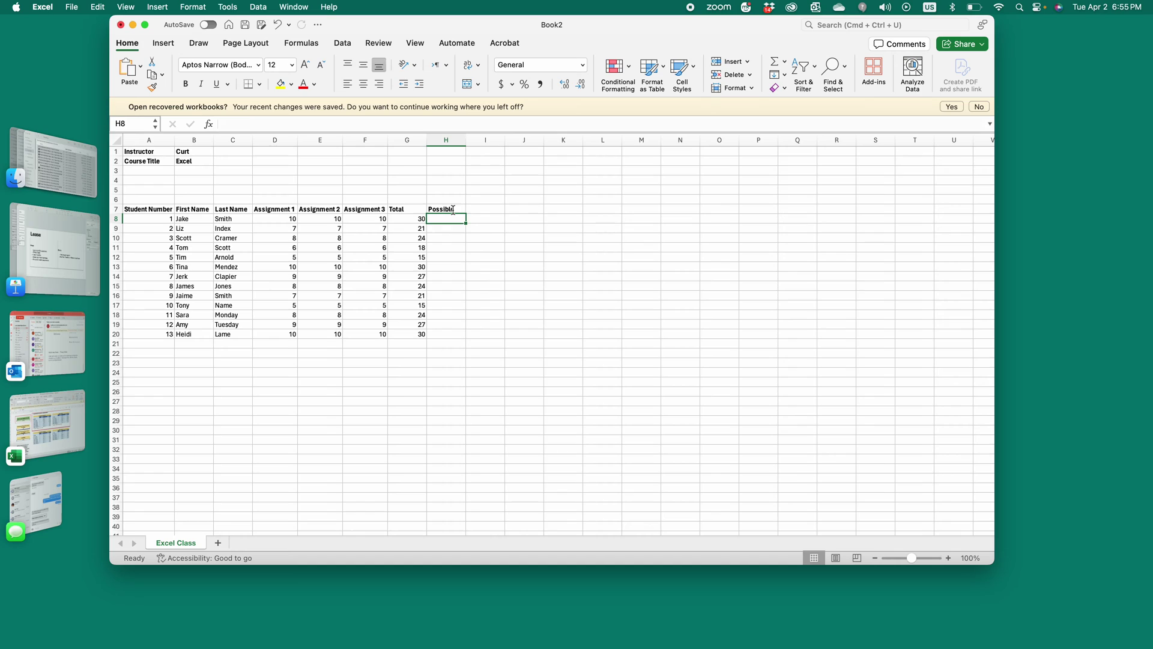
key(super+b)
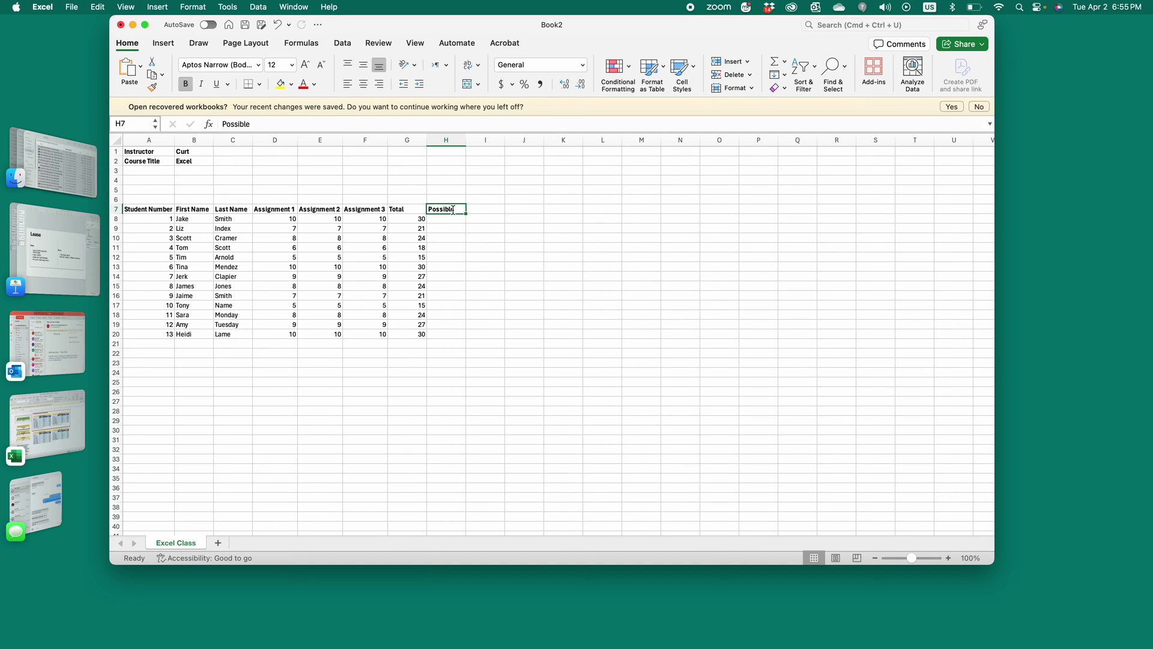
Step: Enter 30 possible points in H8 and copy it down to H20
key(Return)
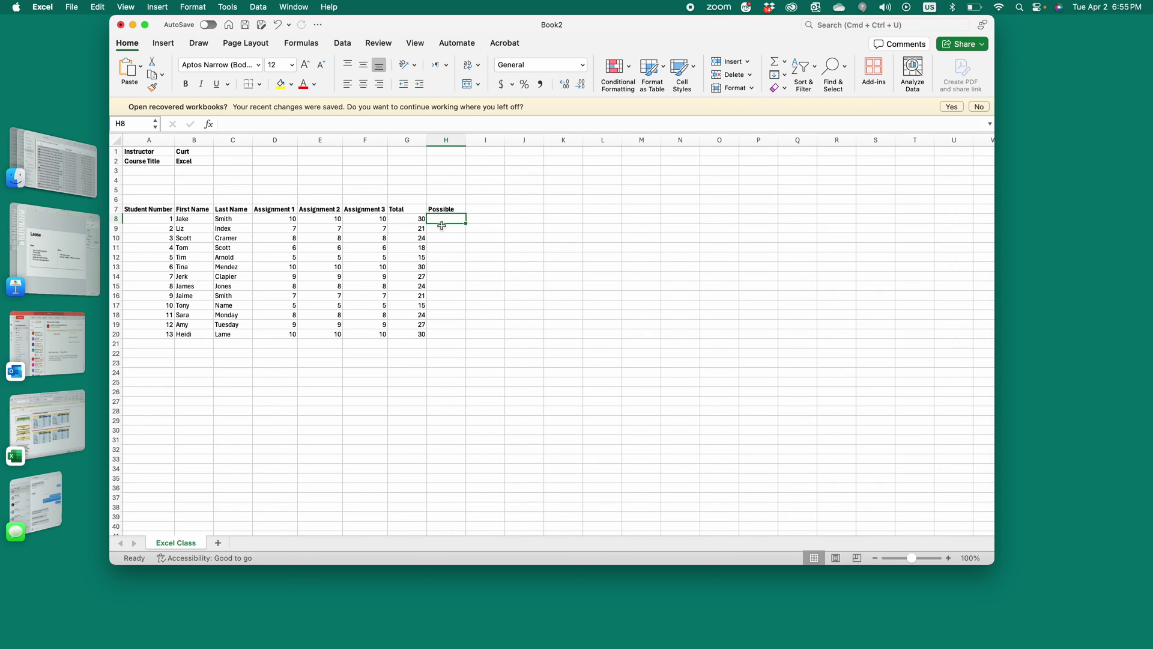
text(30)
key(Return)
key(Return)
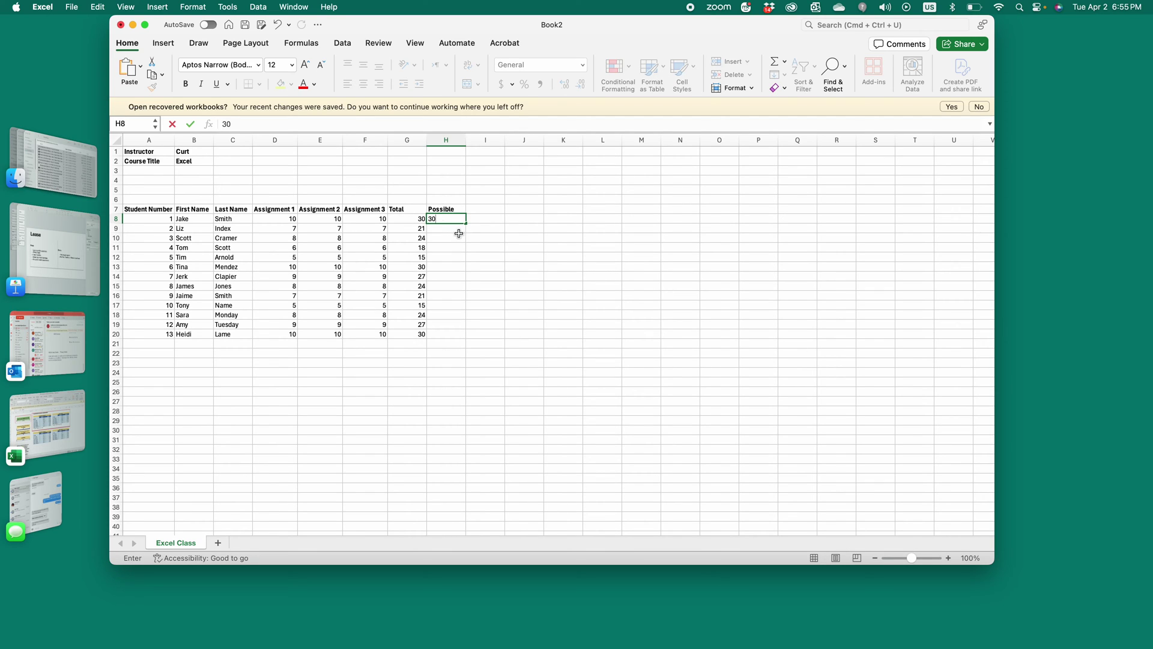
click(449, 223)
key(cmd+c)
drag(449, 233, 449, 330)
key(cmd+v)
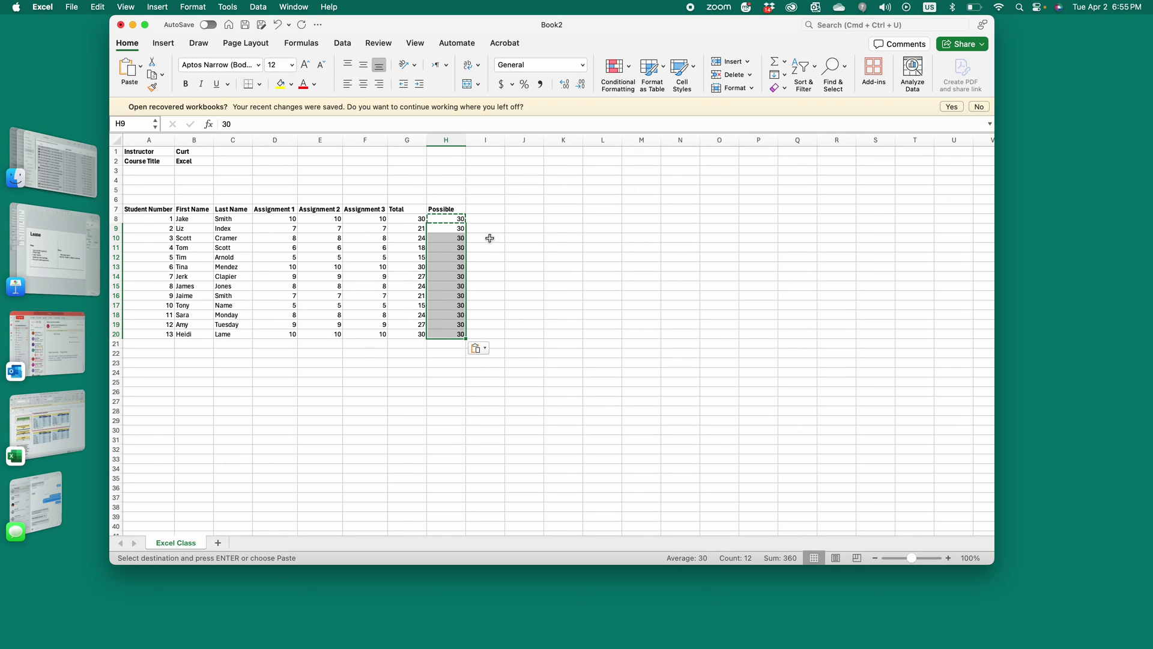
Step: Add a 'Grade' heading in I7 and enter the formula =G8/H8 in I8
click(498, 209)
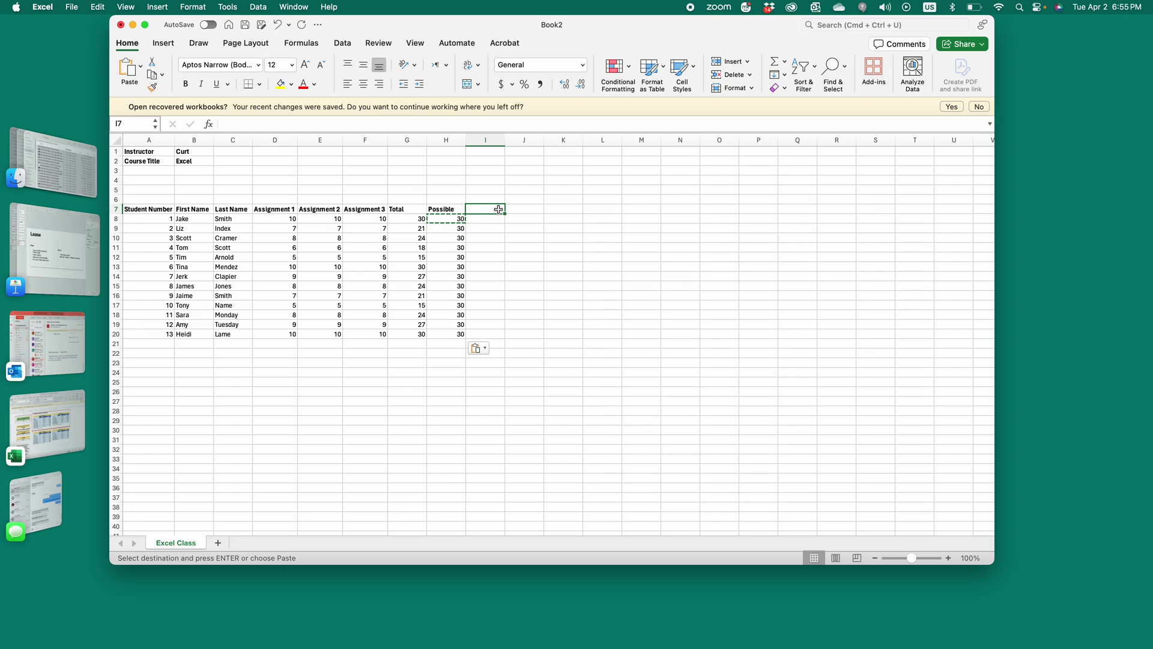
text(Grade)
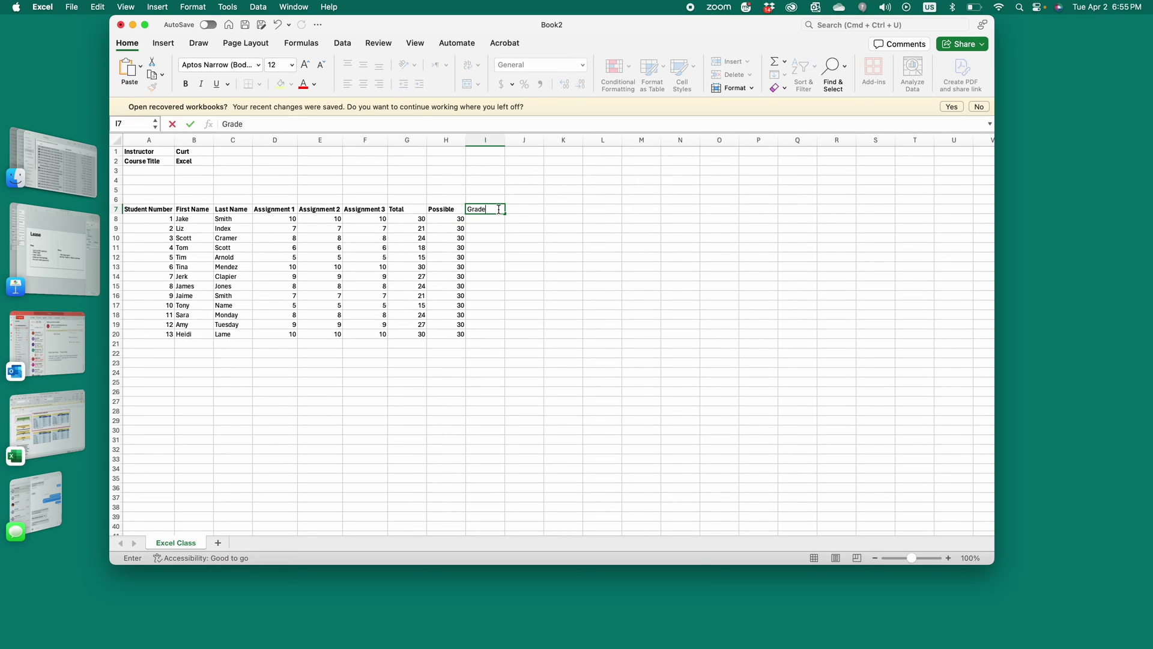
key(Return)
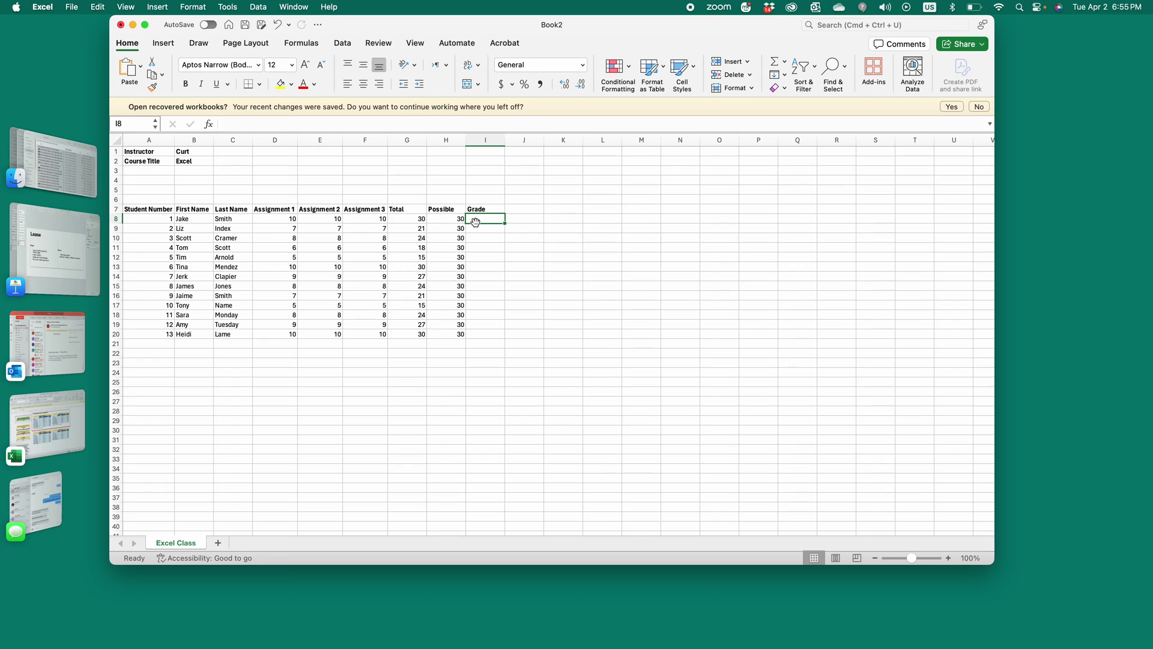
text(=)
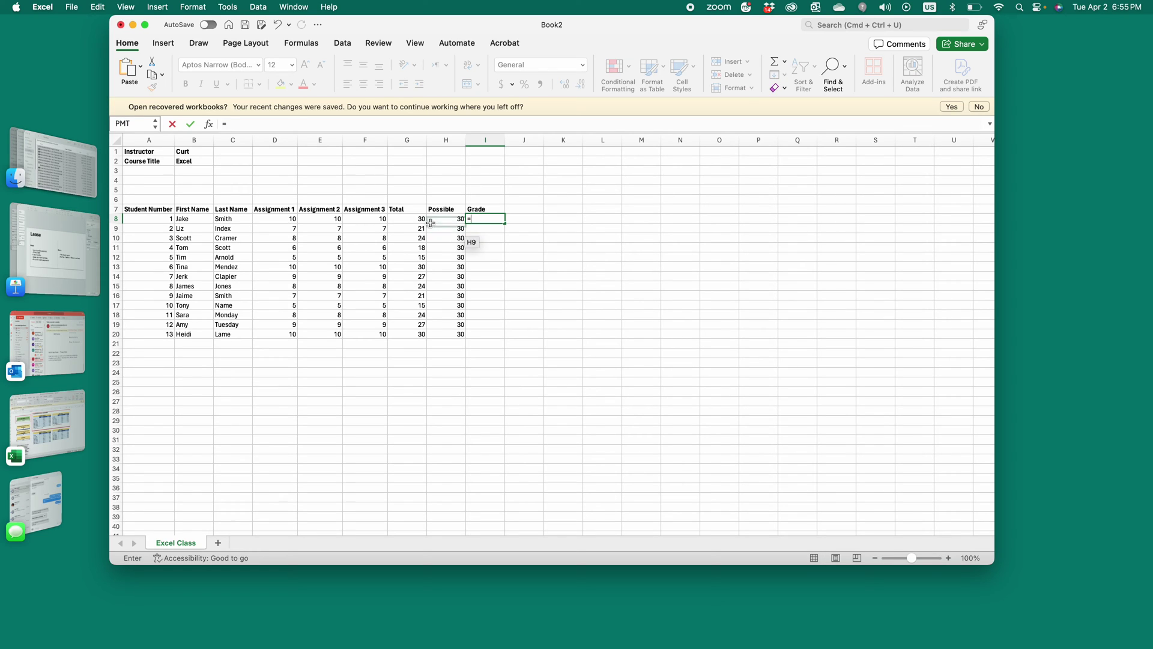
click(419, 218)
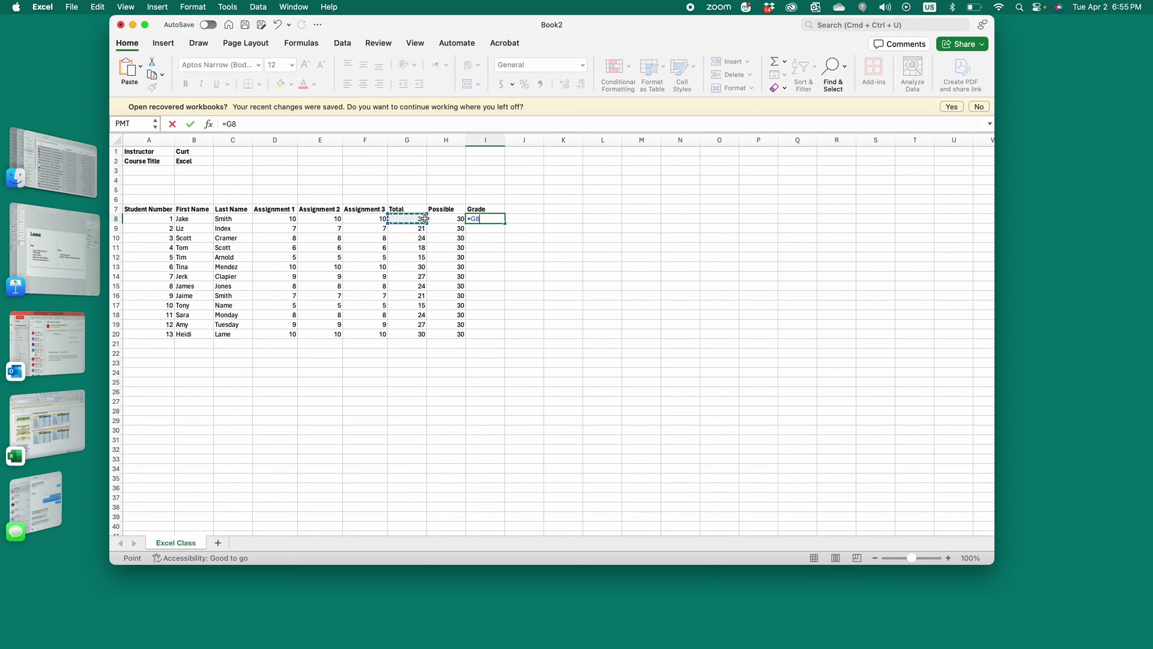
text(/)
click(445, 221)
key(Return)
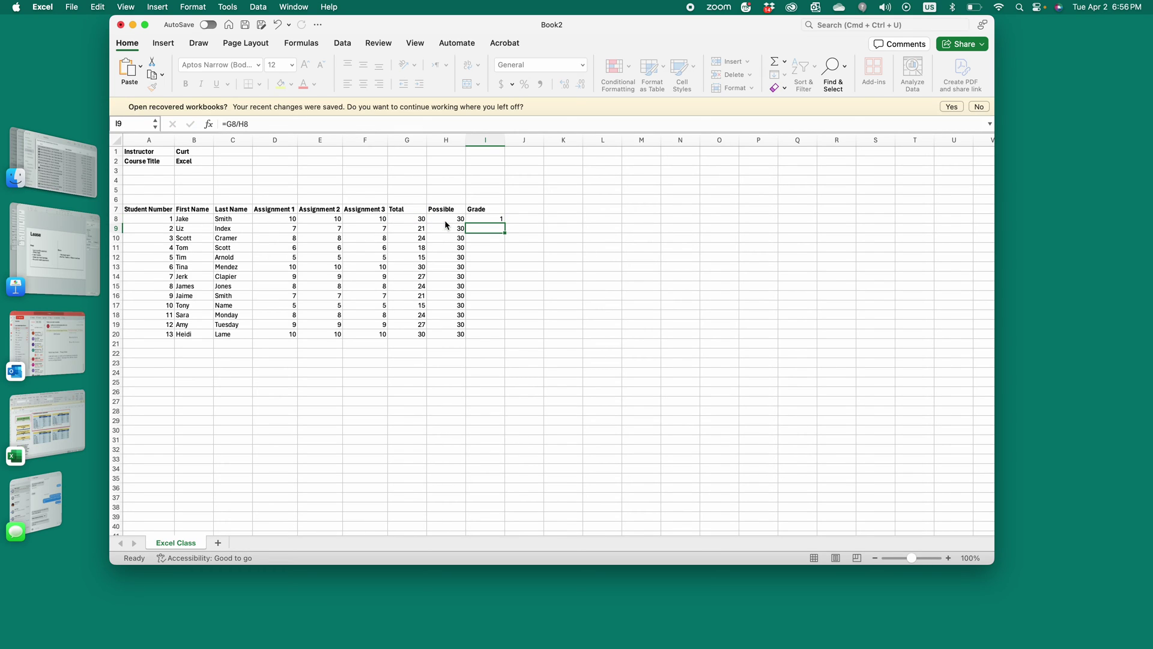
Step: Copy the =G8/H8 grade formula down through I9:I20
click(495, 221)
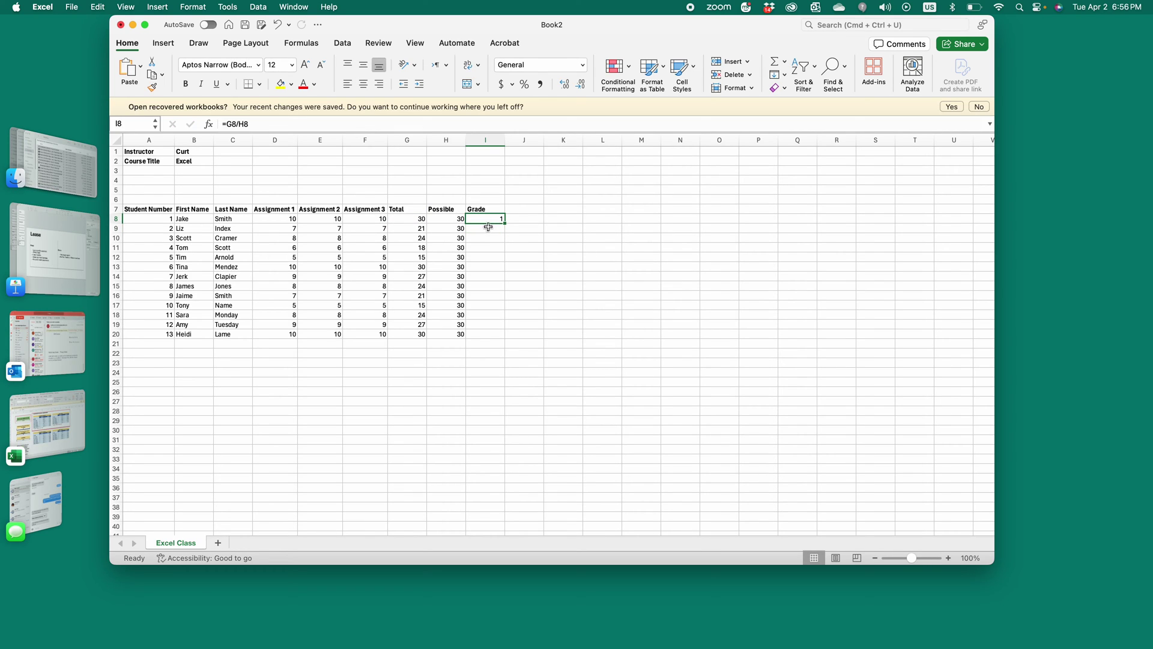
key(super+c)
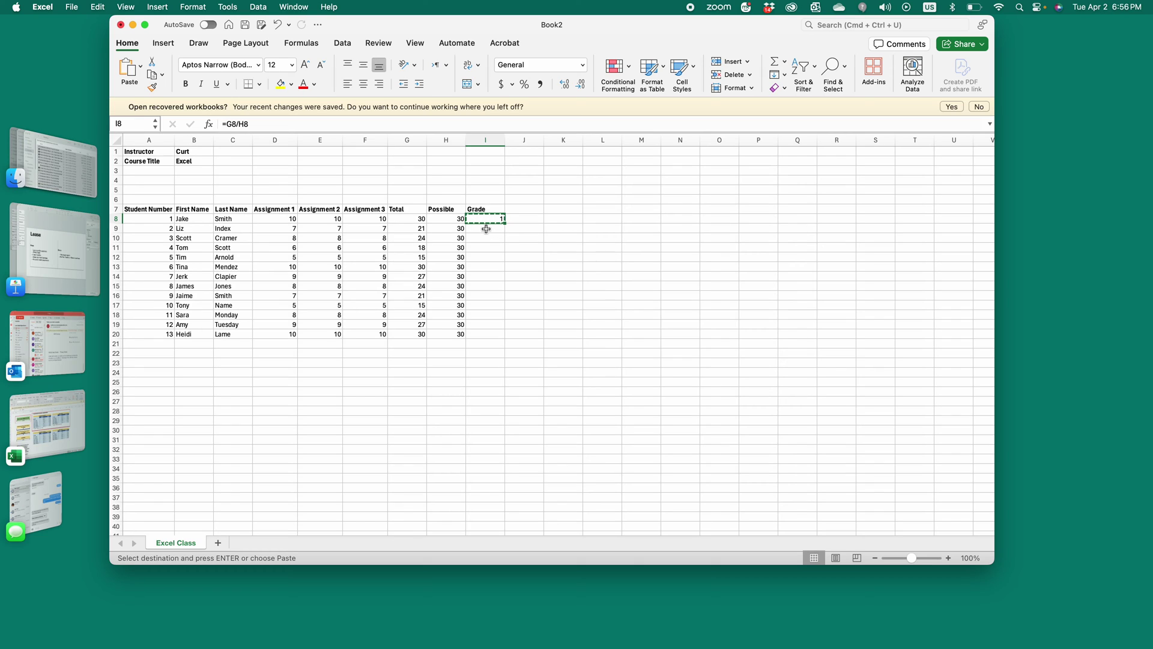
drag(488, 229, 491, 335)
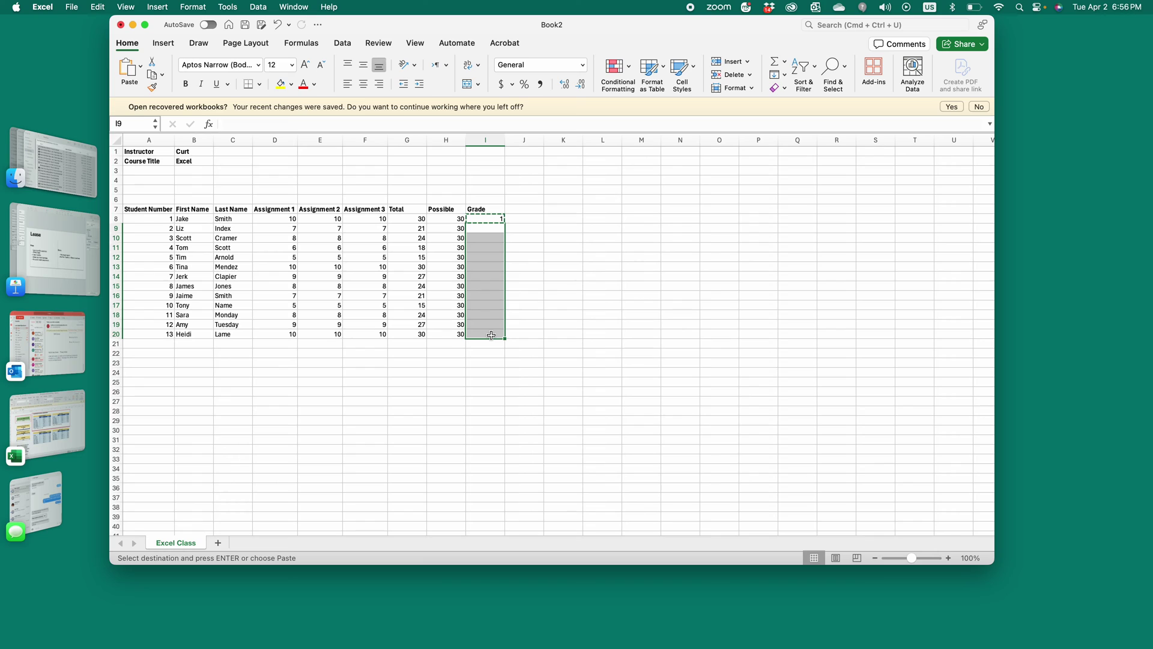
key(super+v)
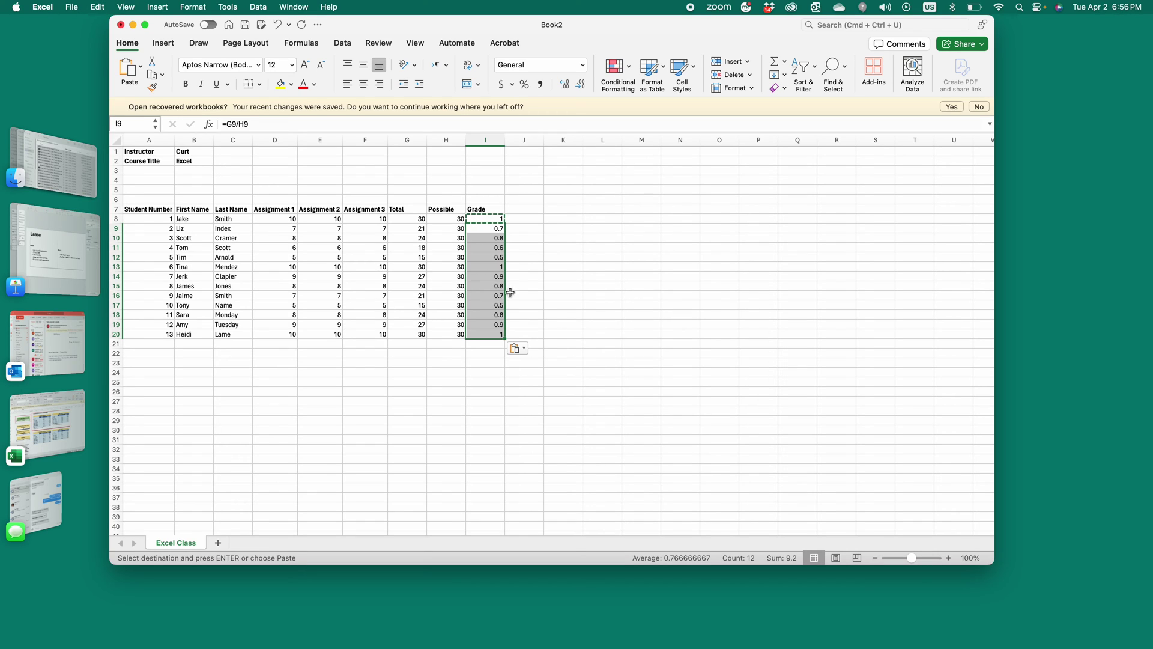
click(525, 246)
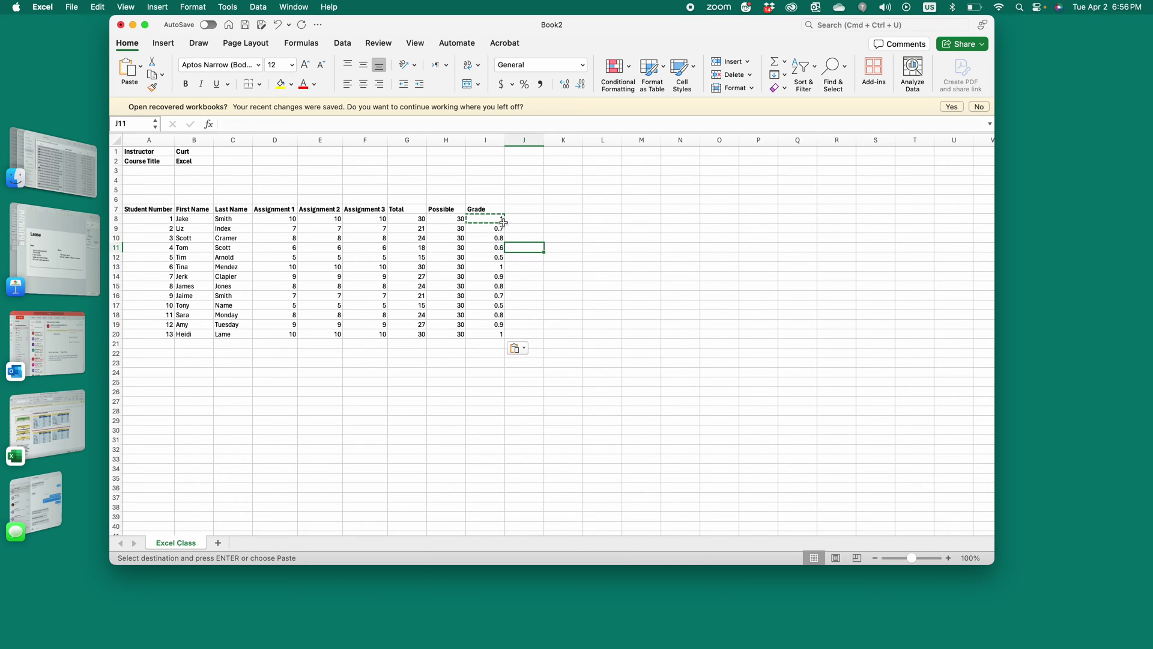
click(491, 221)
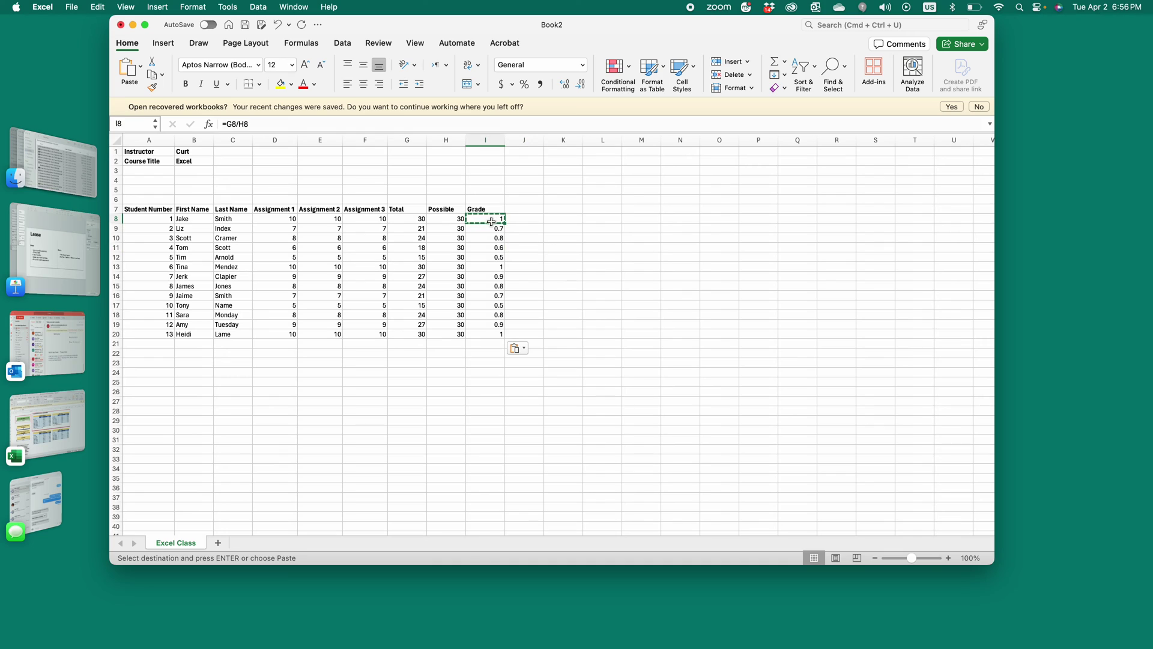
Step: Select the Grade values I8:I20 and browse the ribbon and Cell Styles gallery without changes
drag(486, 219, 493, 335)
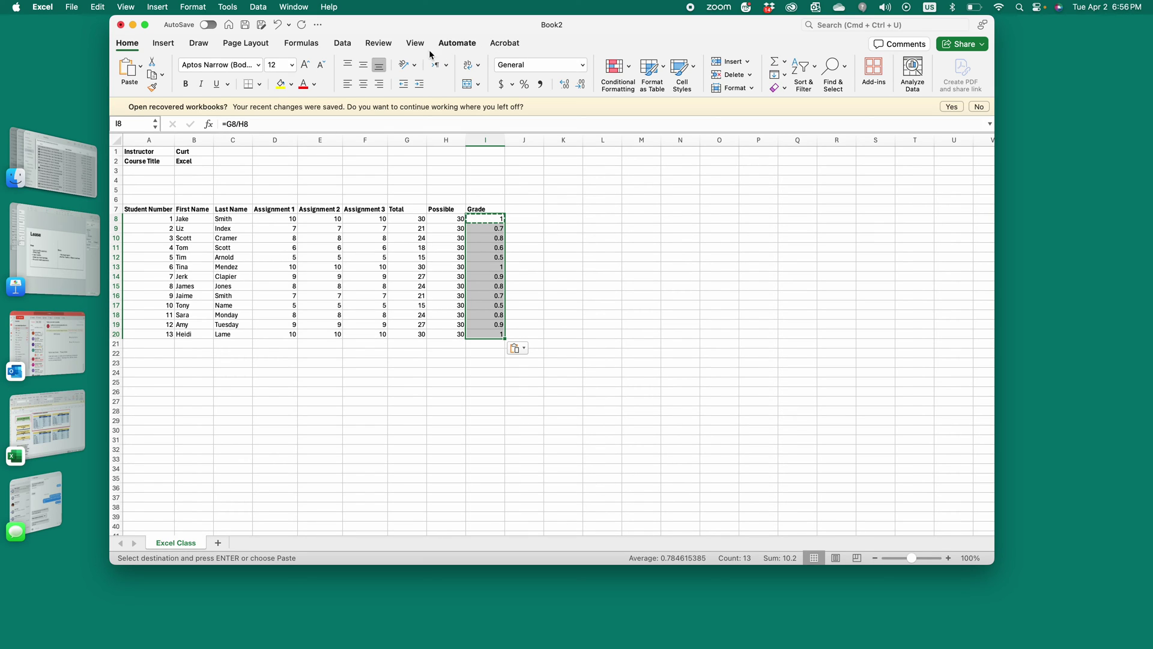
click(315, 47)
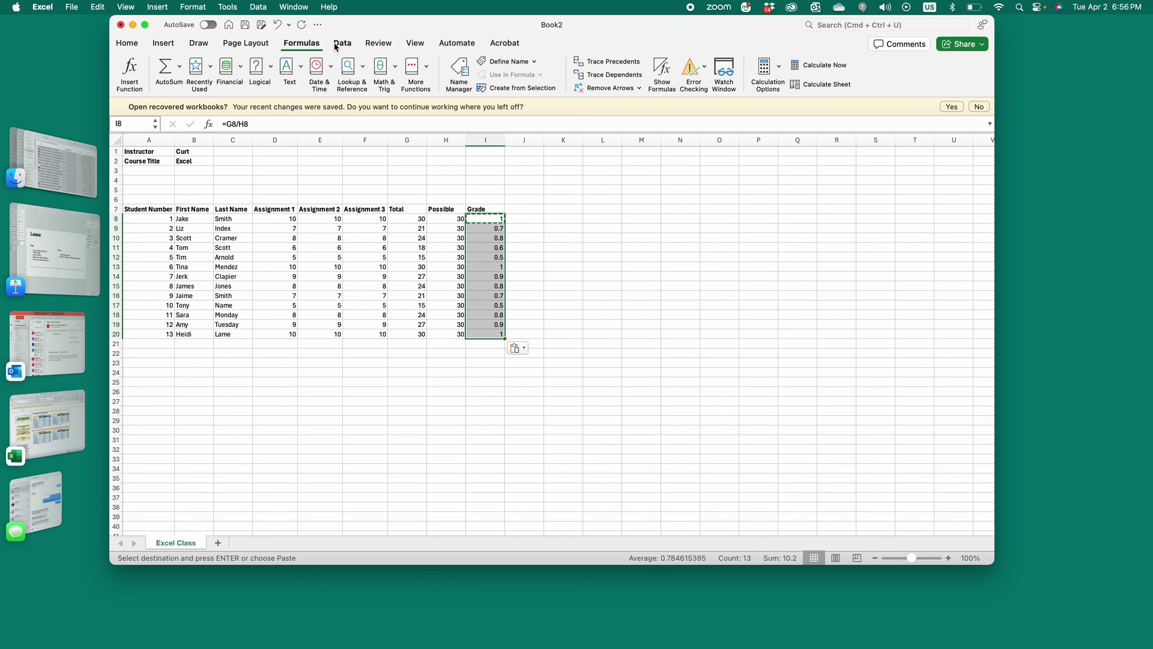
click(416, 43)
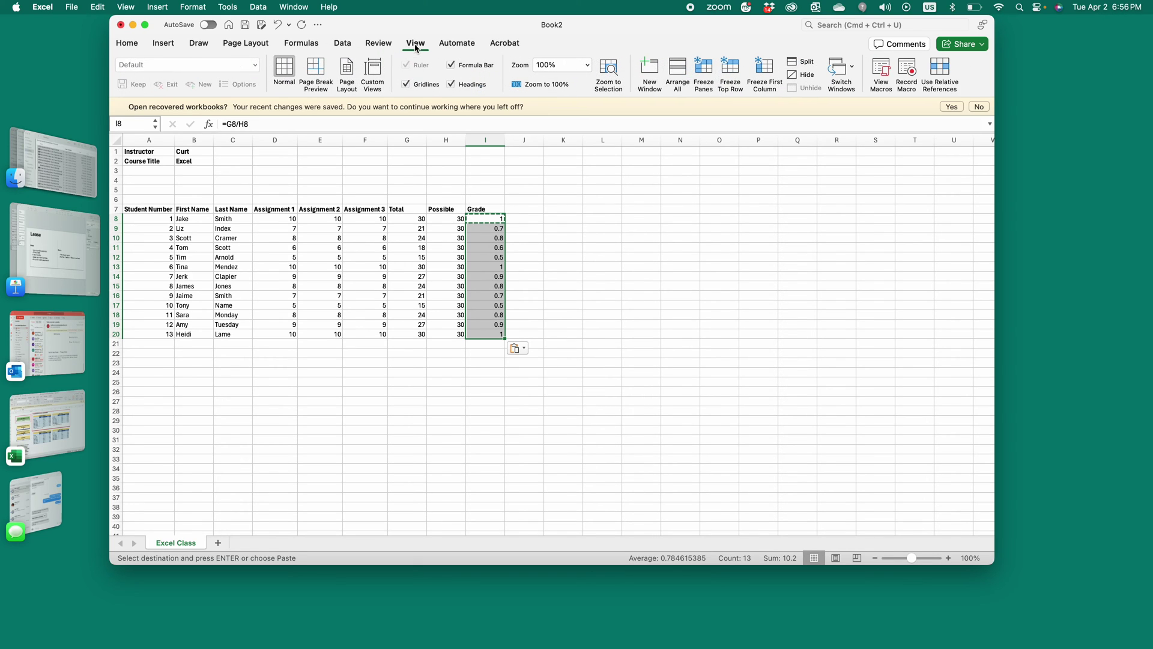
click(140, 45)
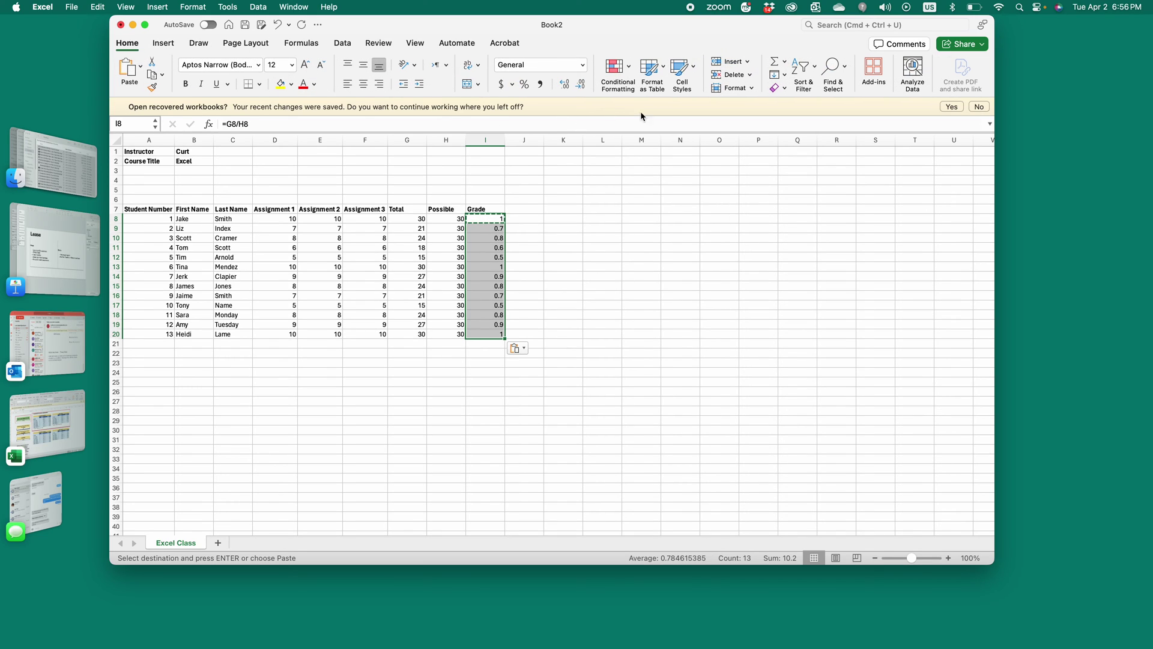
click(694, 70)
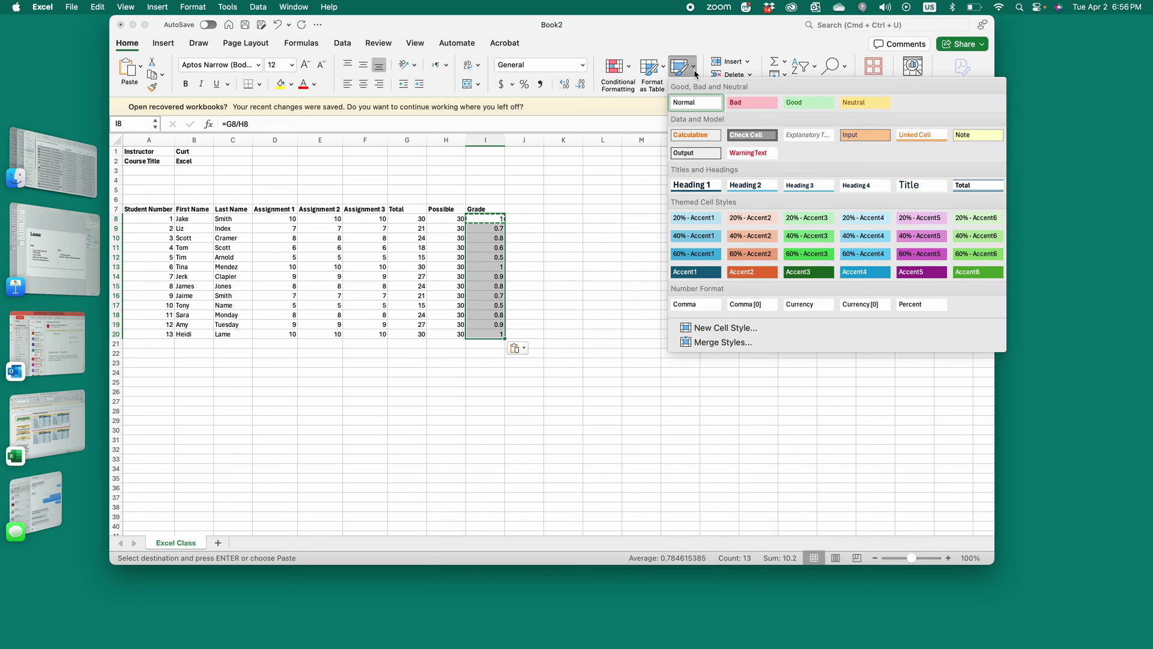
click(694, 70)
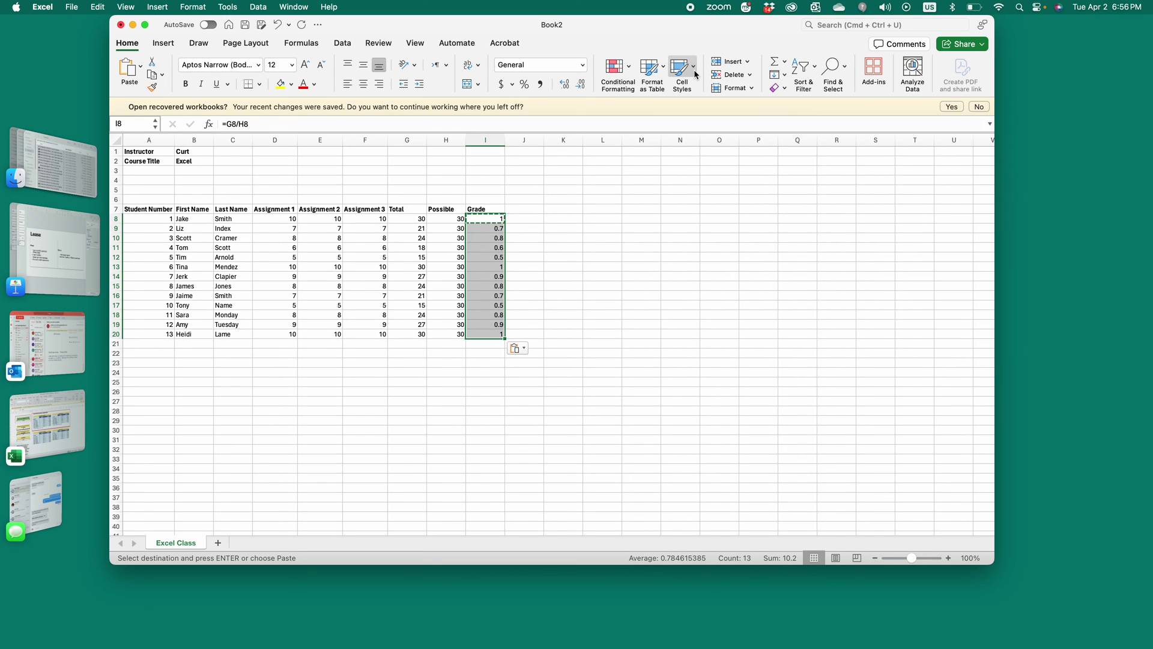
Step: Apply the Percentage format with two decimals to the Grade values through Format Cells
click(852, 26)
text(format)
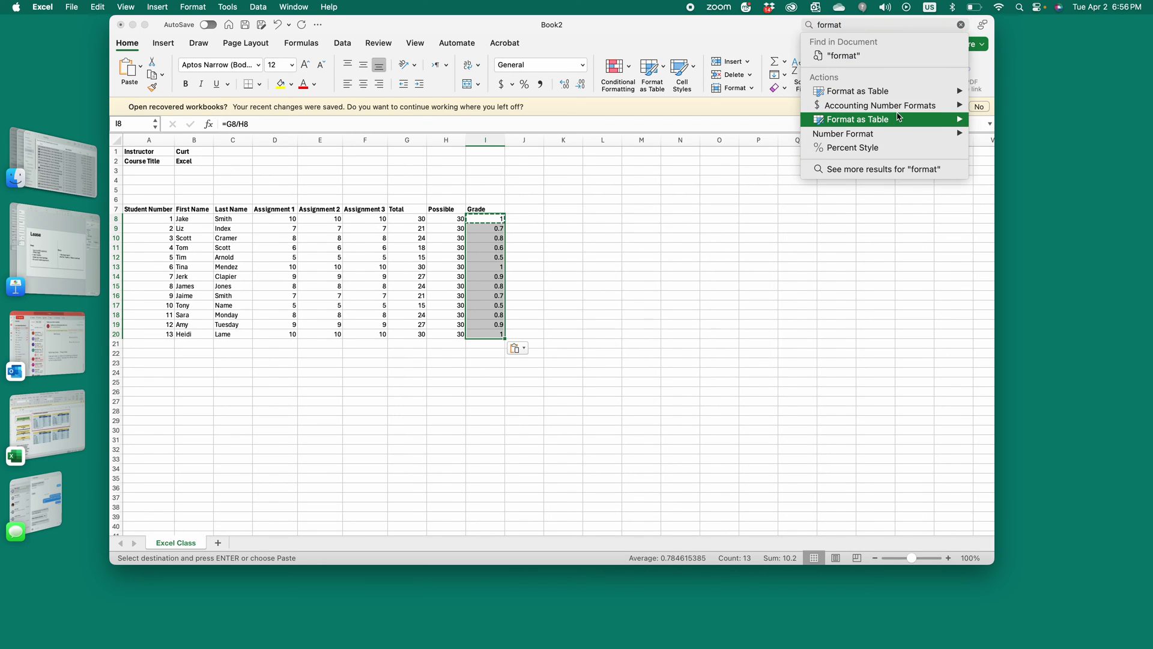
mouse_move(917, 107)
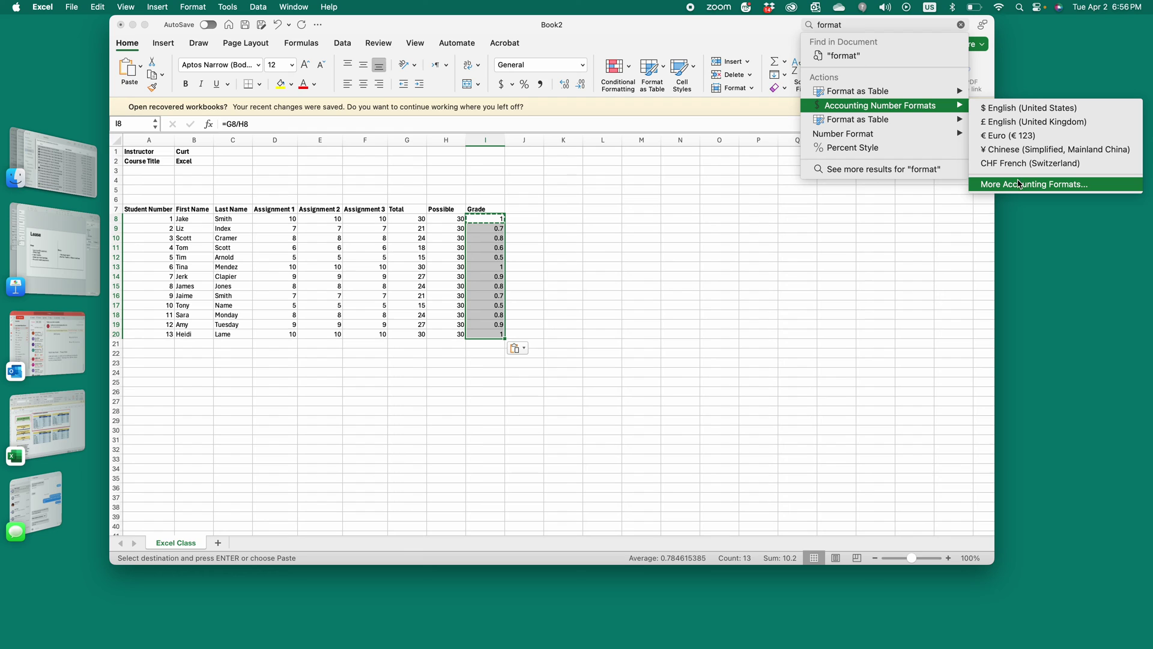
click(1019, 183)
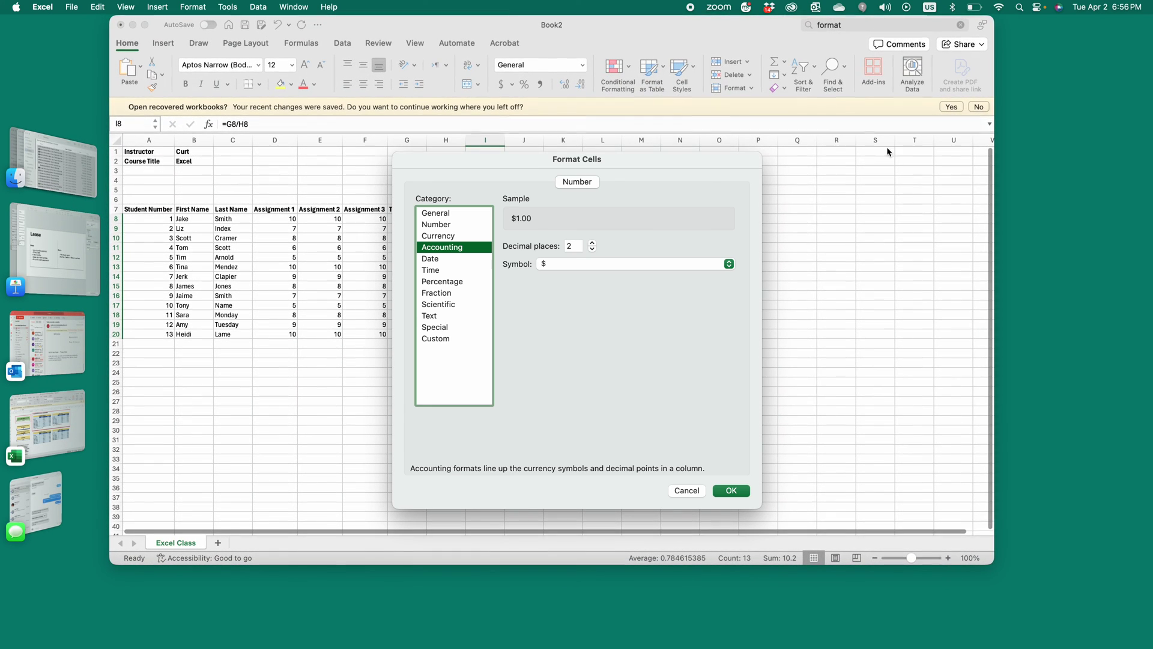
click(446, 281)
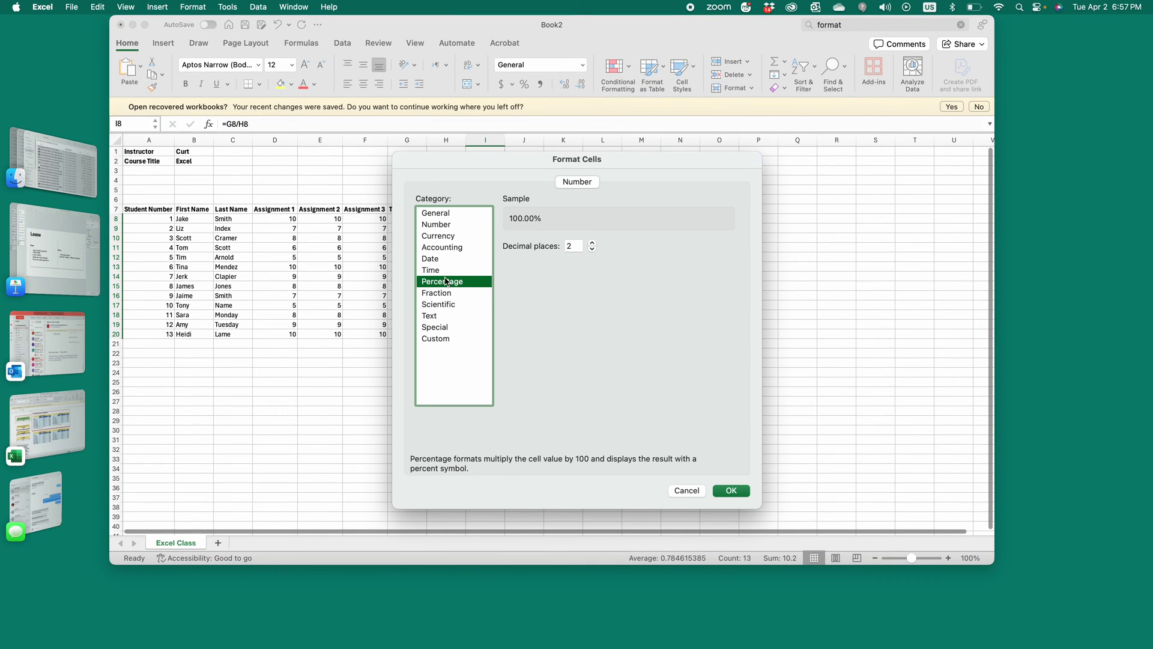
click(737, 491)
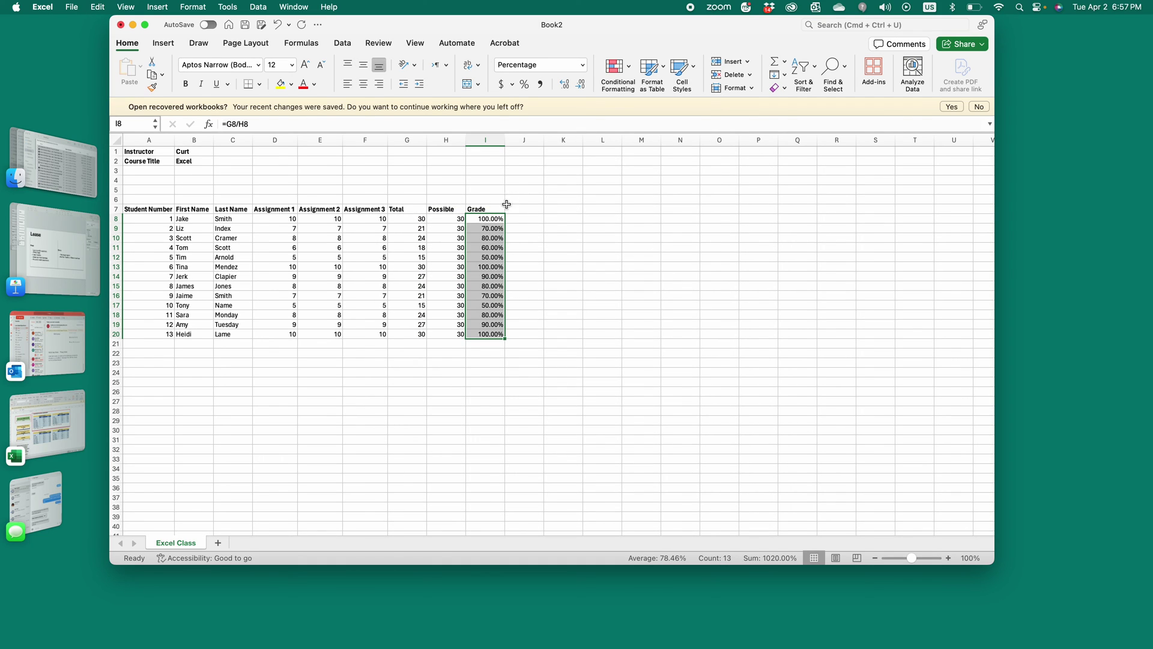
click(846, 22)
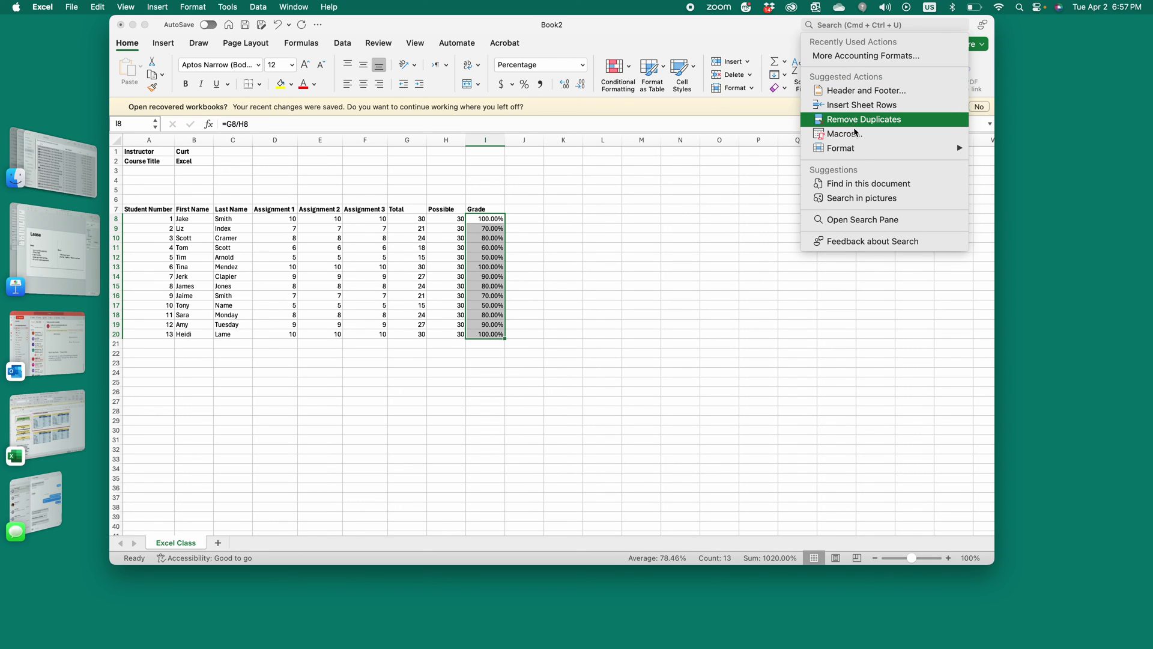
mouse_move(864, 148)
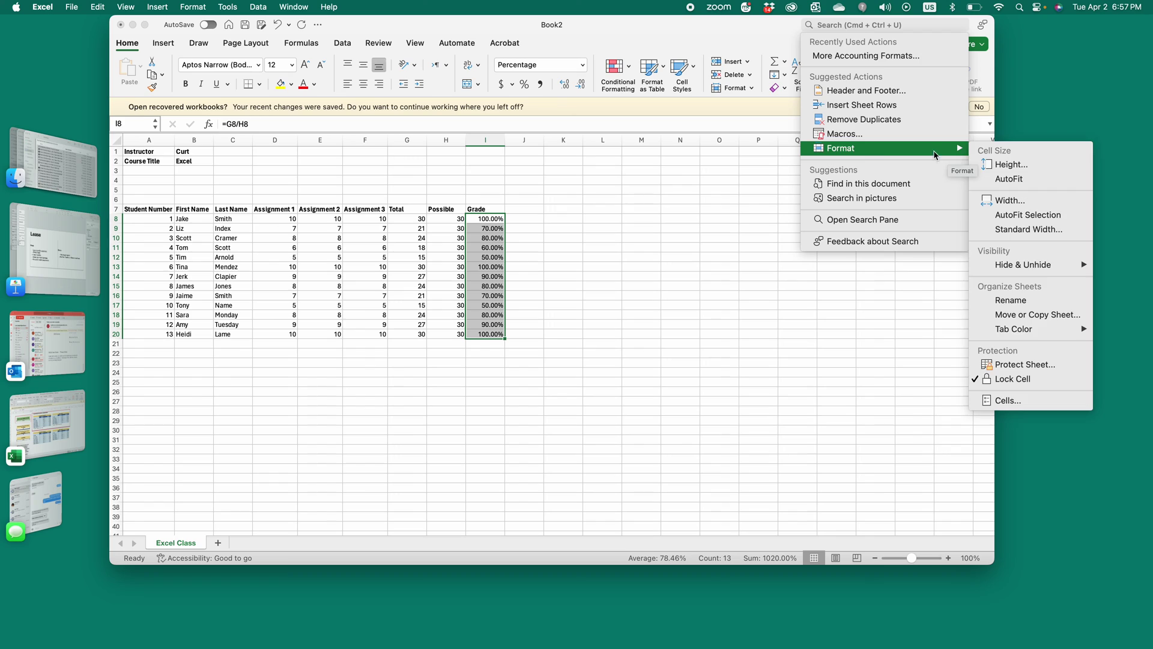
click(850, 24)
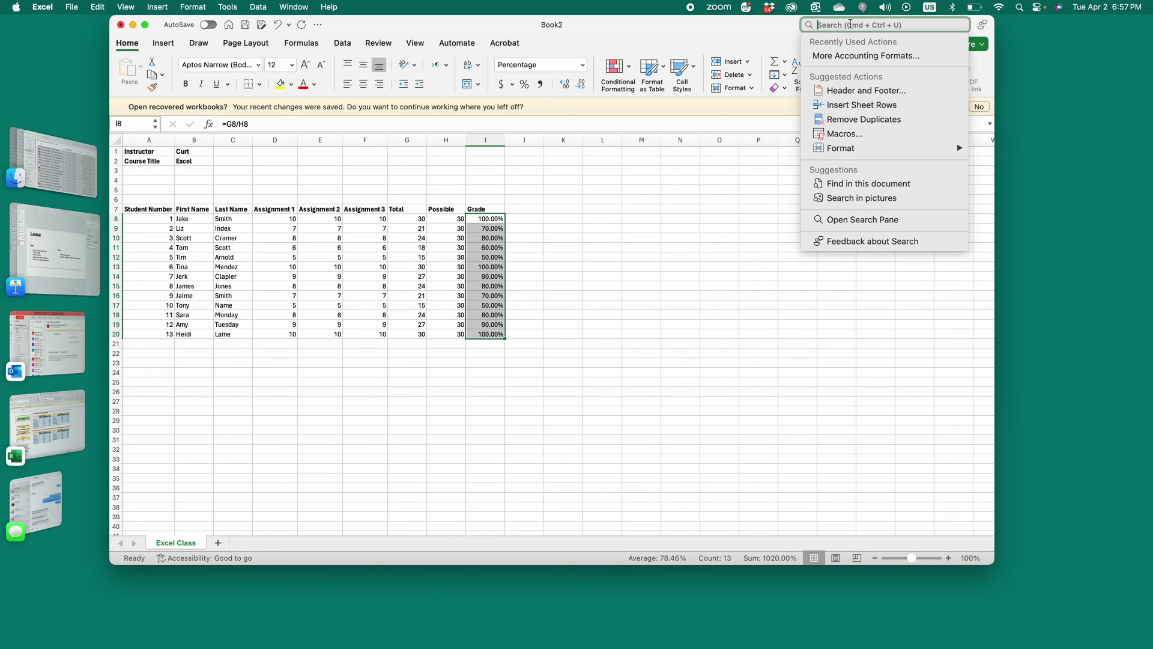
text(format)
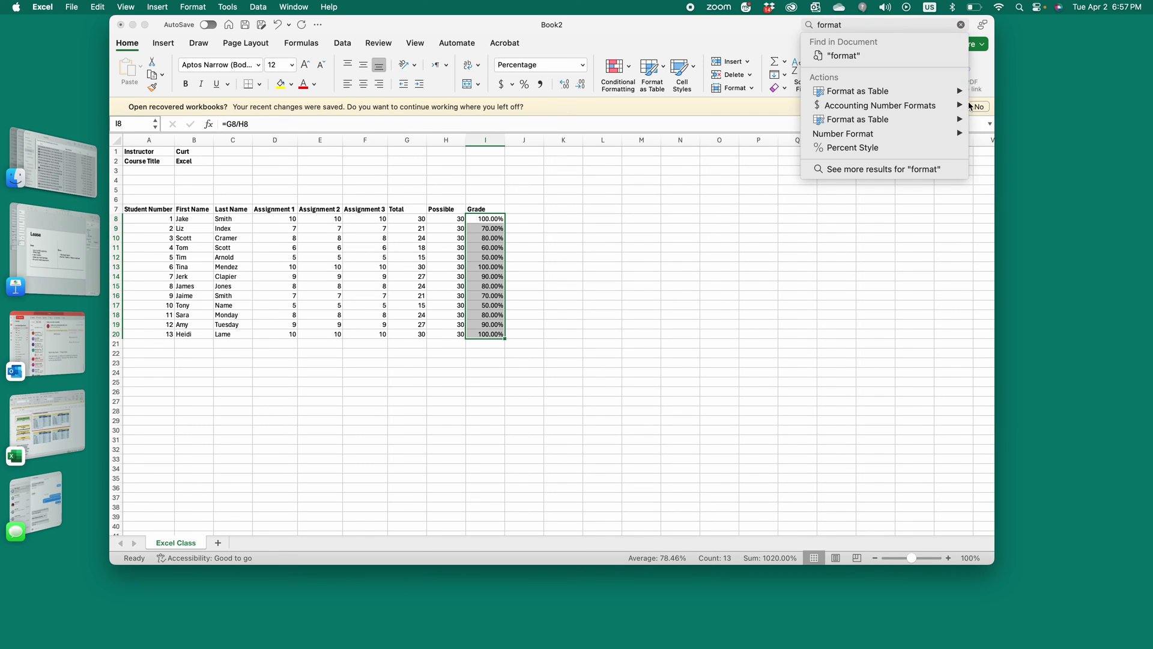
click(1017, 190)
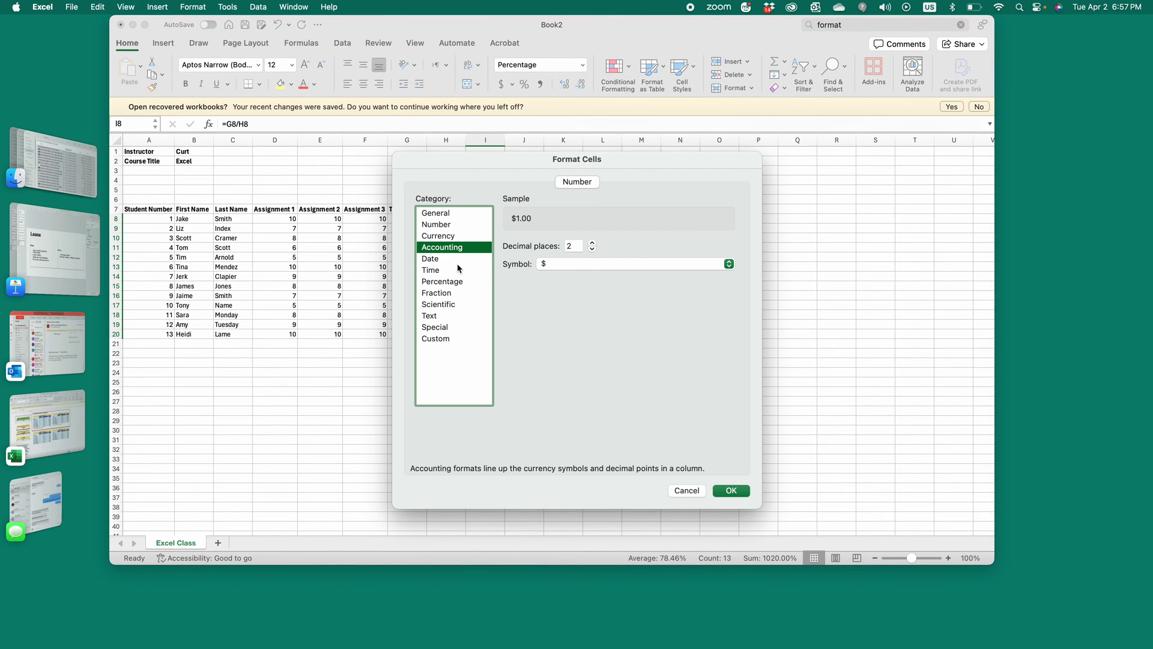
click(459, 281)
click(742, 494)
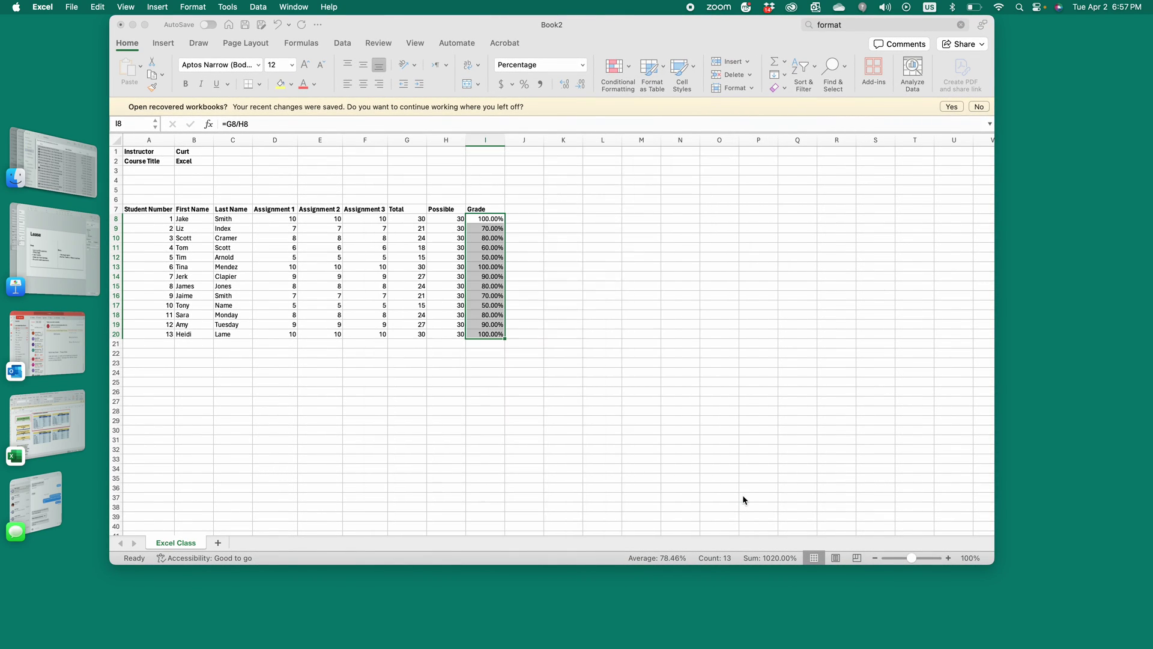
click(563, 342)
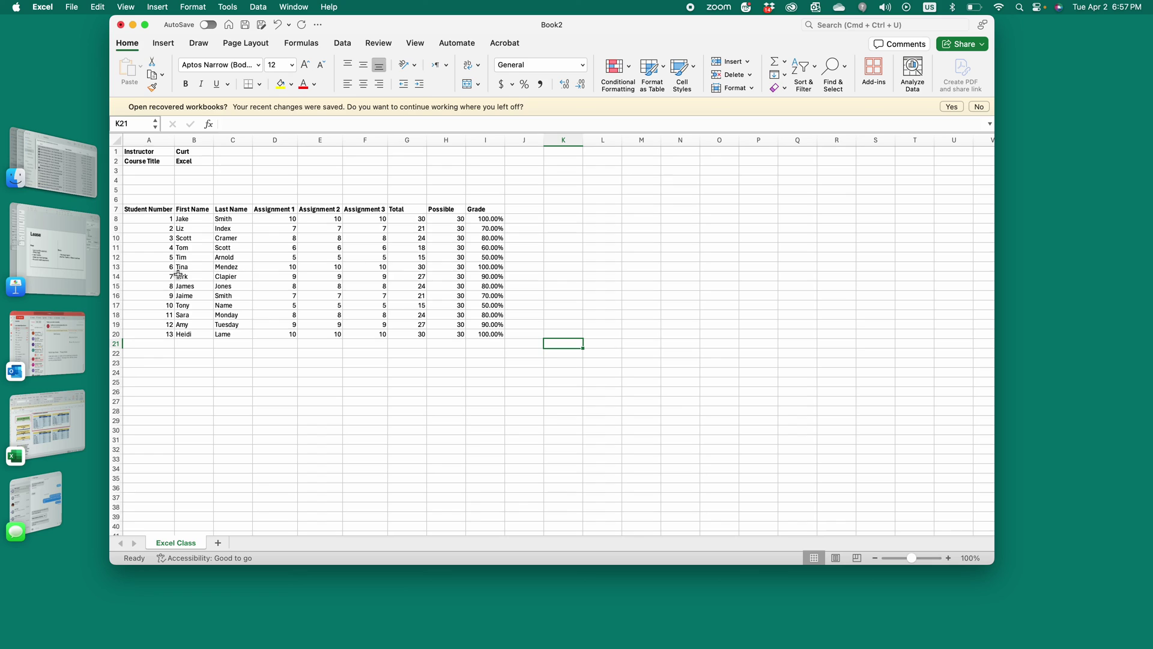
click(520, 219)
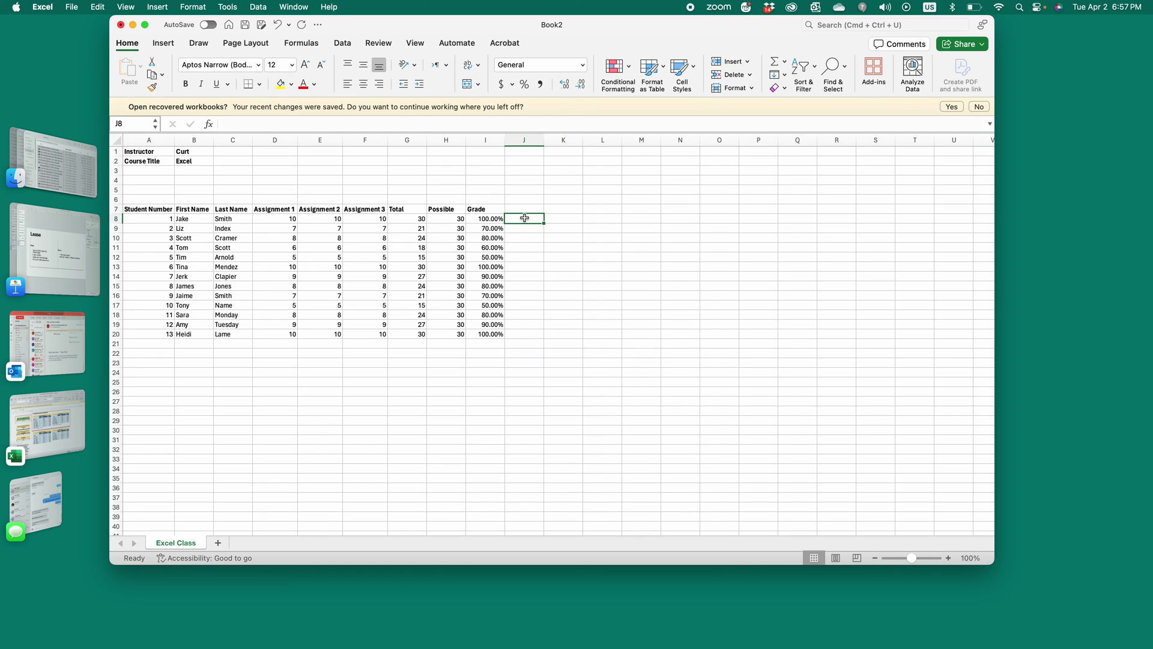
Step: Enter 'Letter Grade' as the heading in J7
click(524, 208)
text(Letter)
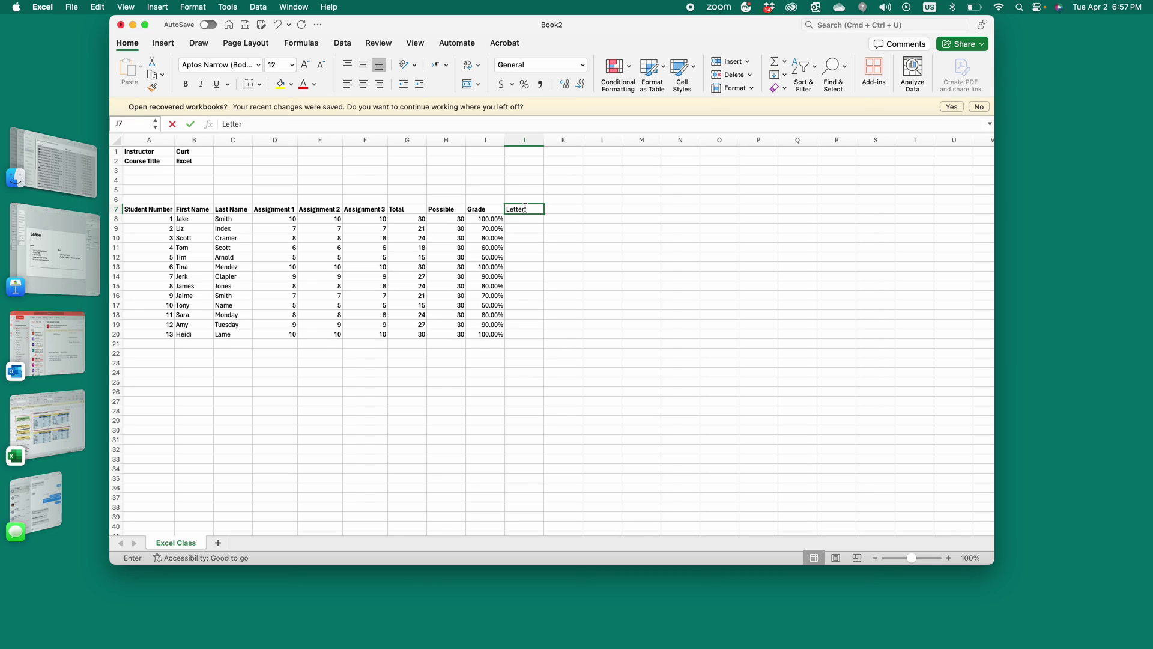
text( Grade)
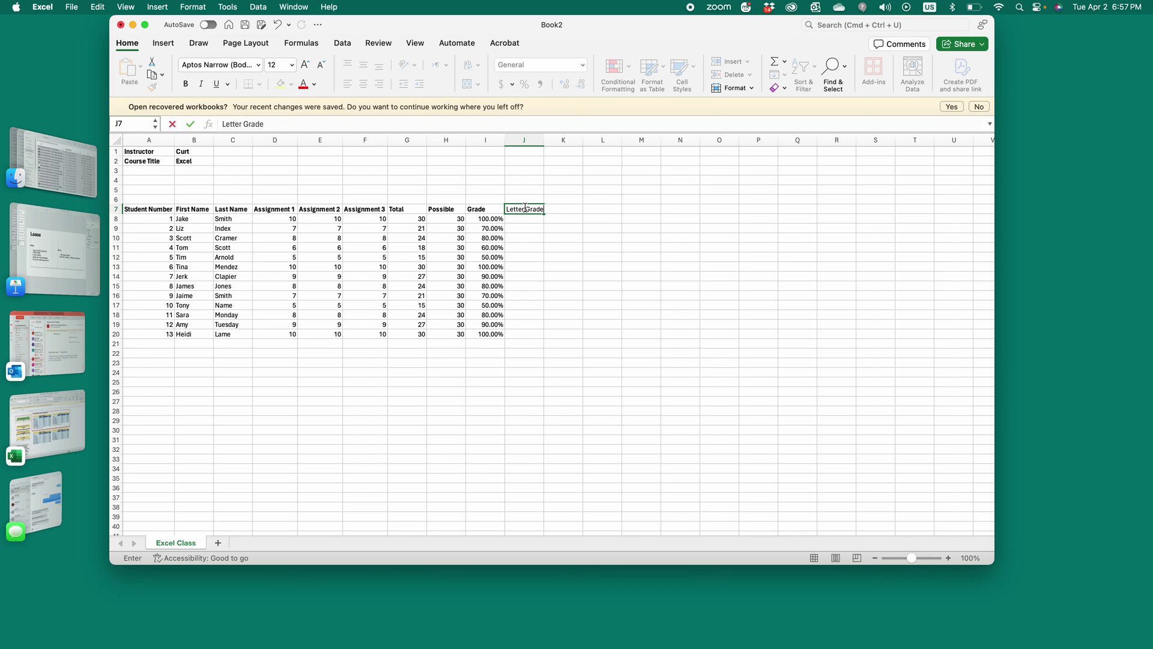
click(525, 218)
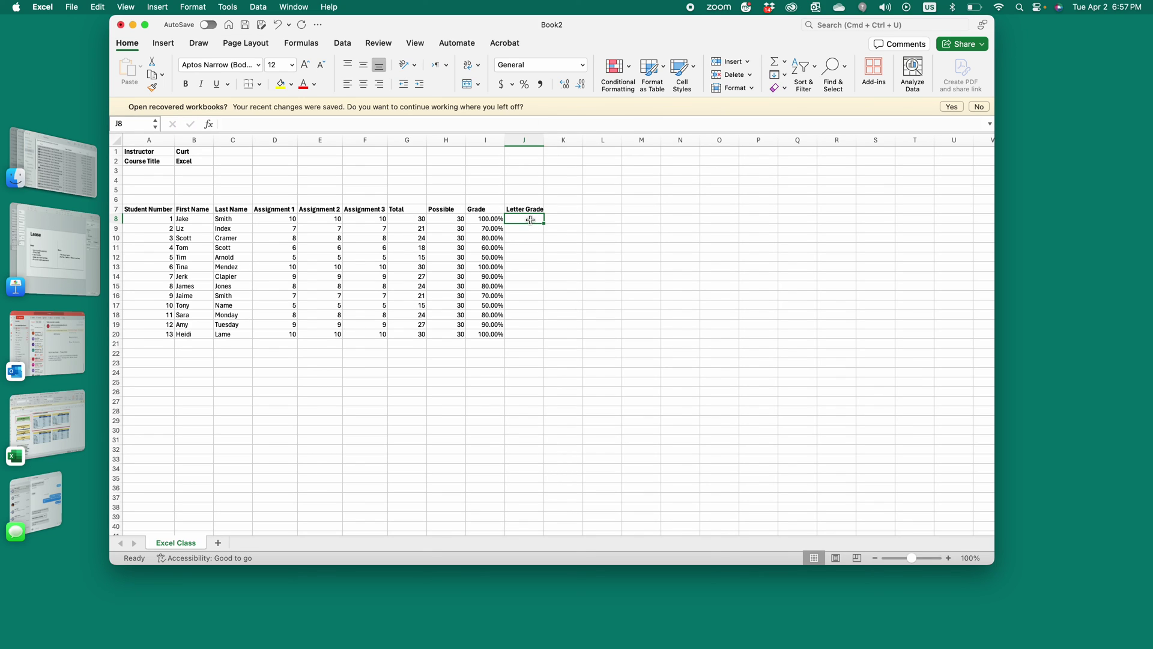
Step: Enter letter grades A, C, B, D, F, A, A- in J8 through J14
text(A)
key(Return)
text(C)
key(Return)
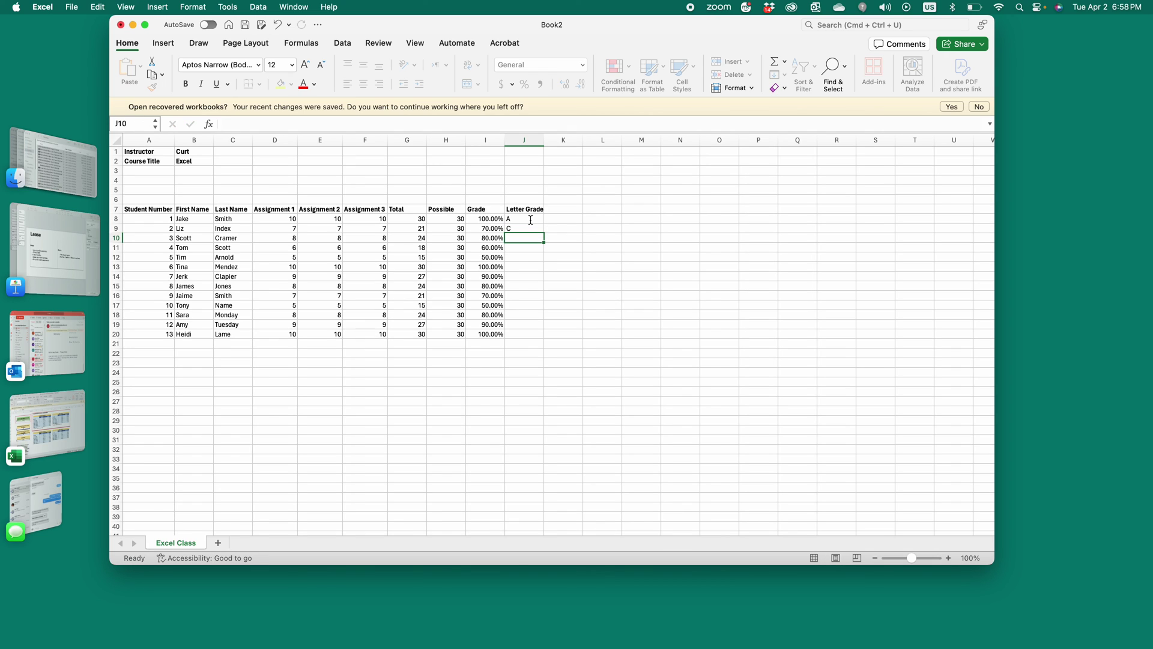
text(B)
key(Return)
text(D)
key(Return)
text(F)
key(Return)
text(A)
key(Return)
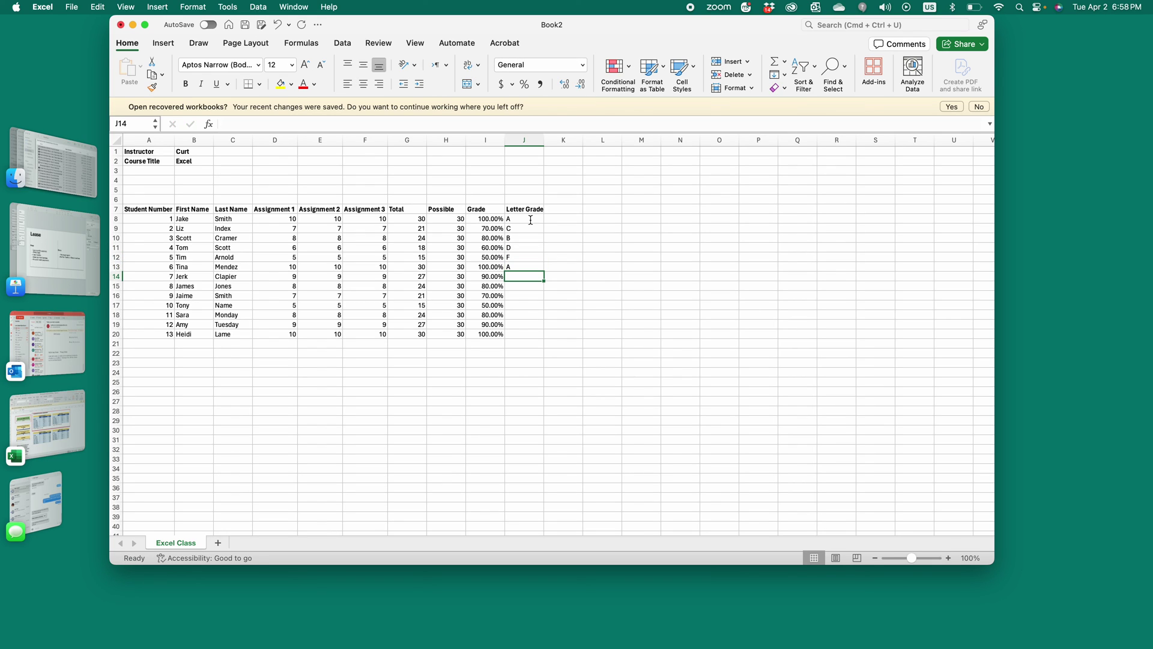
text(A-)
key(Return)
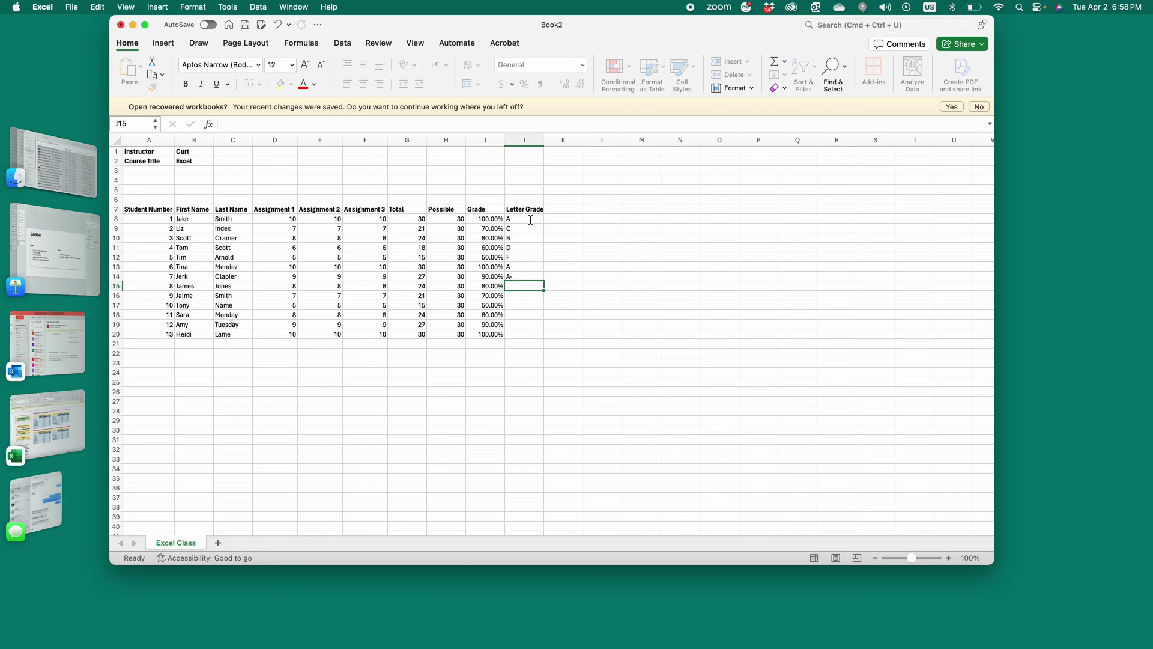
Step: Enter letter grades B, C, F, B, A-, A in J15 through J20
text(B)
key(Return)
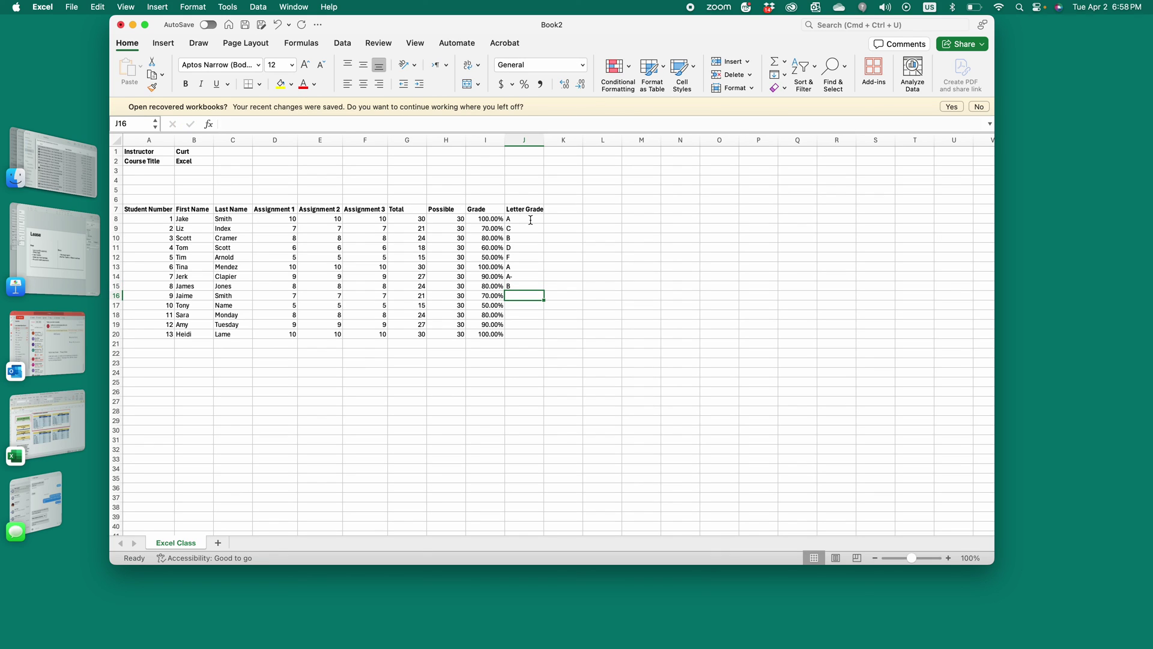
text(C)
key(Return)
text(F)
key(Return)
text(B)
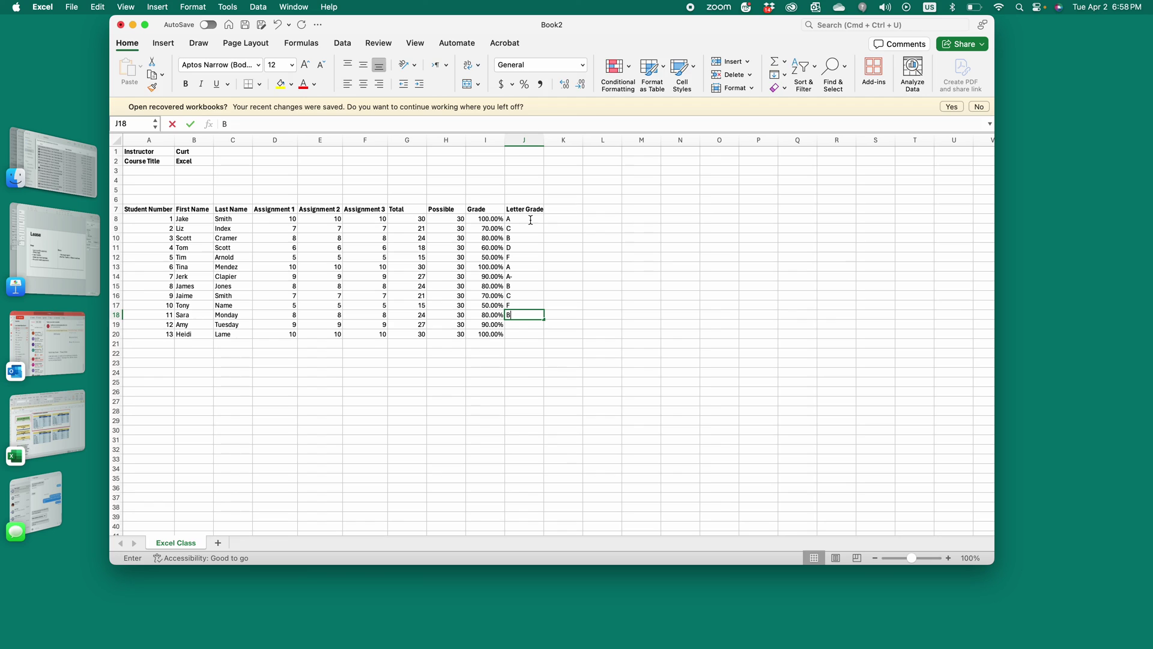
key(Return)
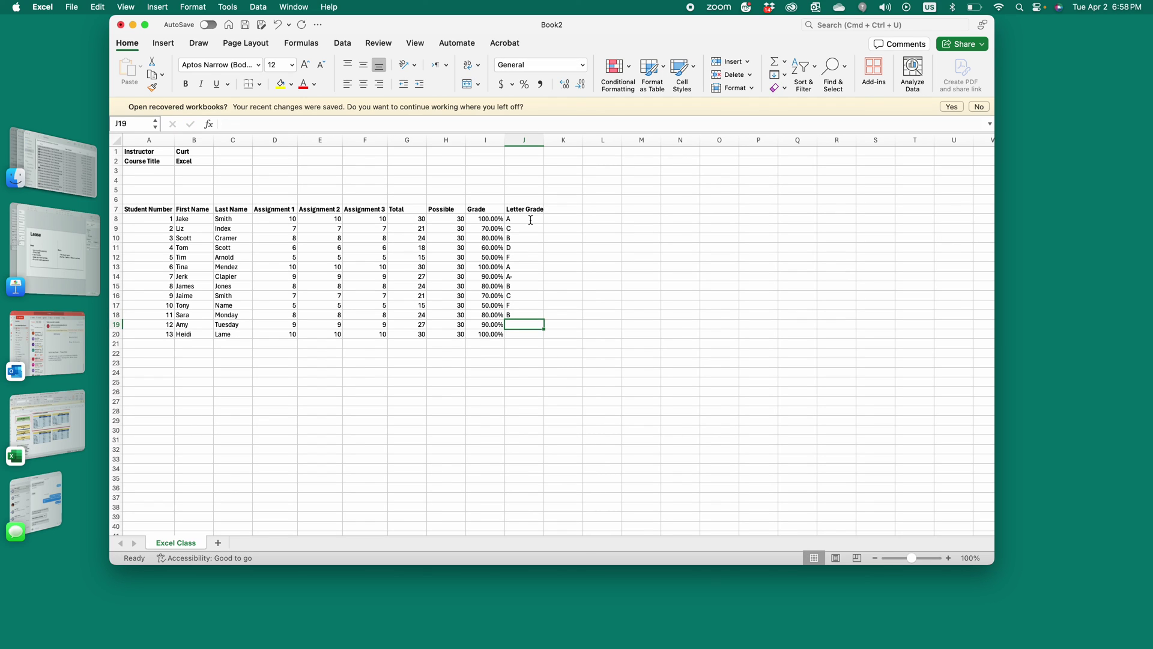
text(A-)
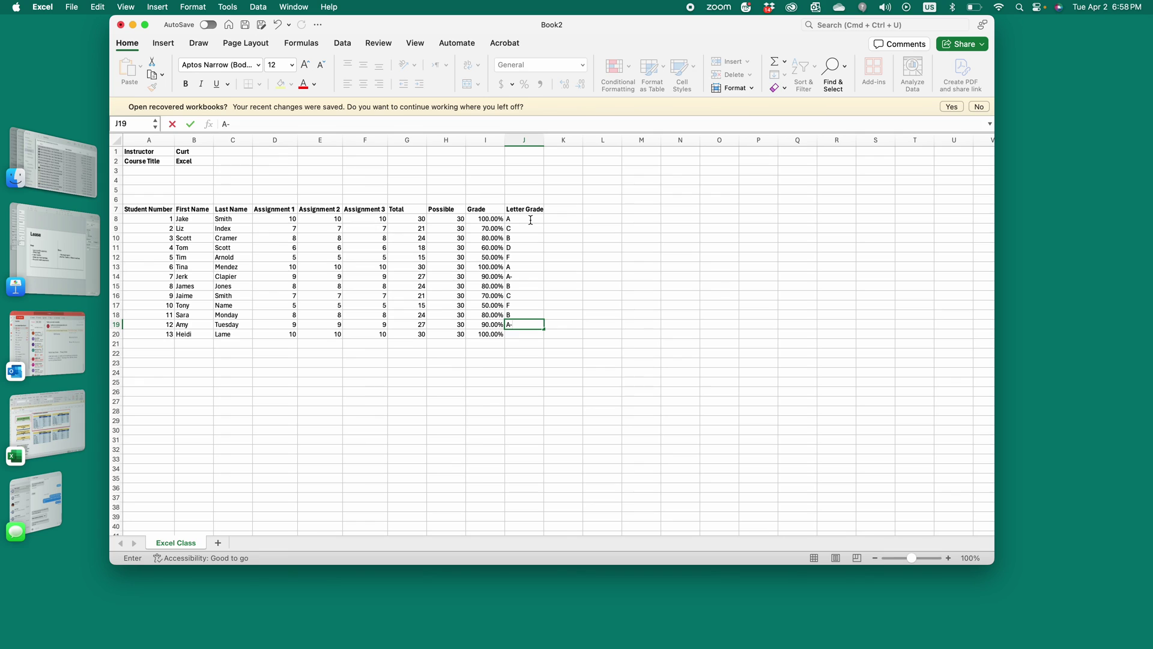
key(Return)
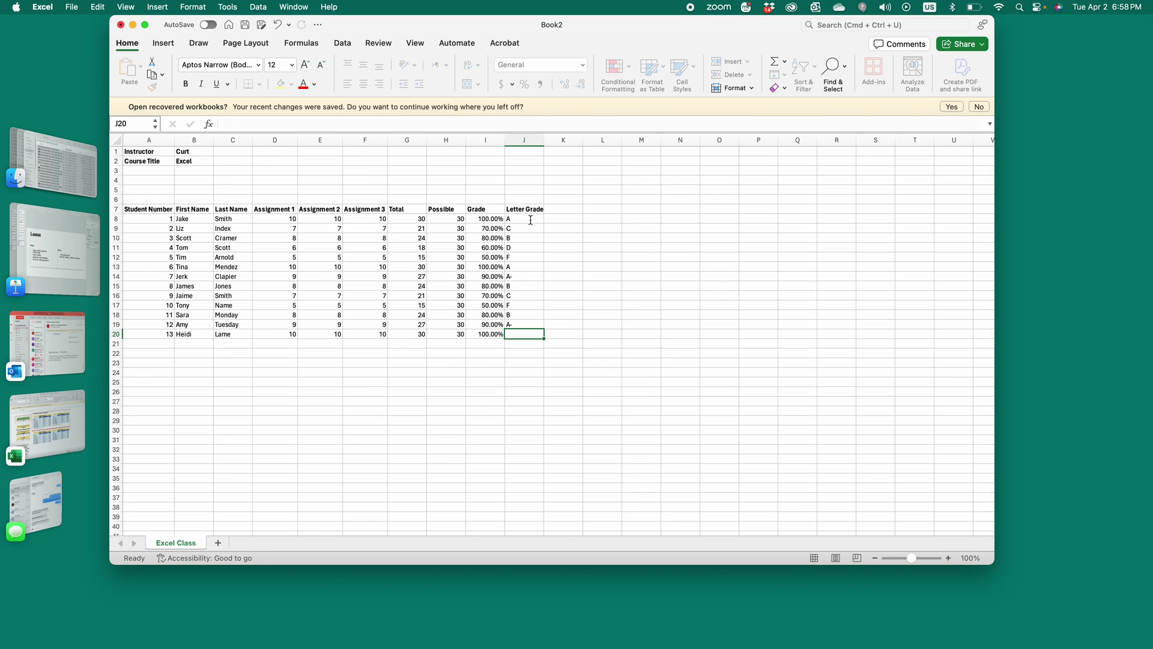
text(A)
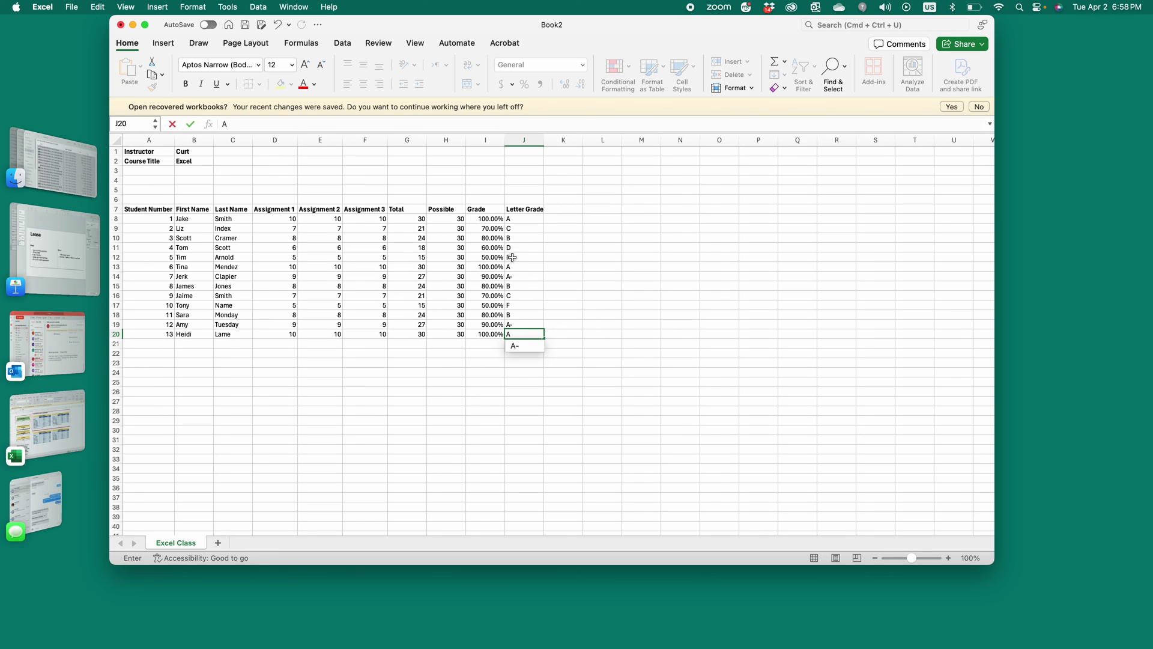
click(405, 392)
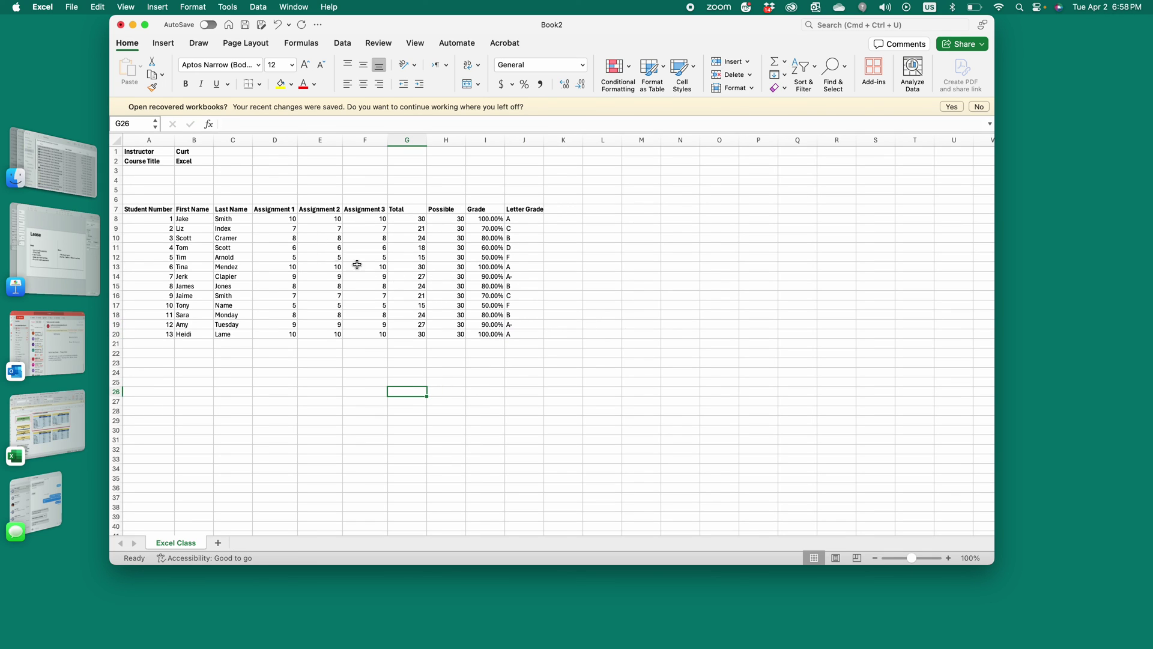